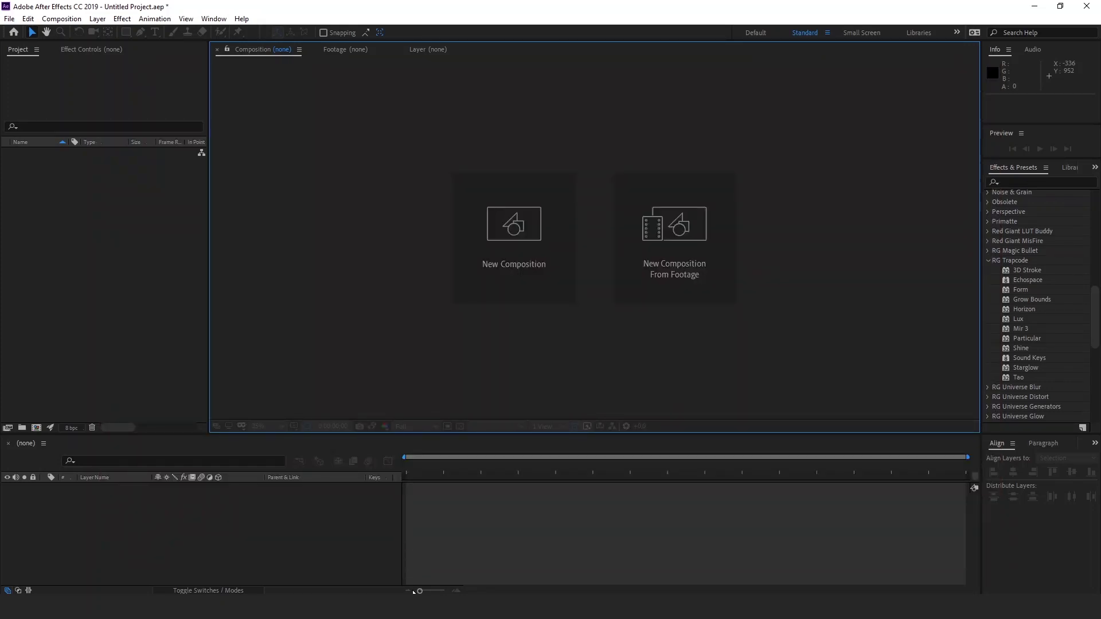
Create a 1920×1080, 25 fps, 20-second composition named 'Particular'
click(505, 217)
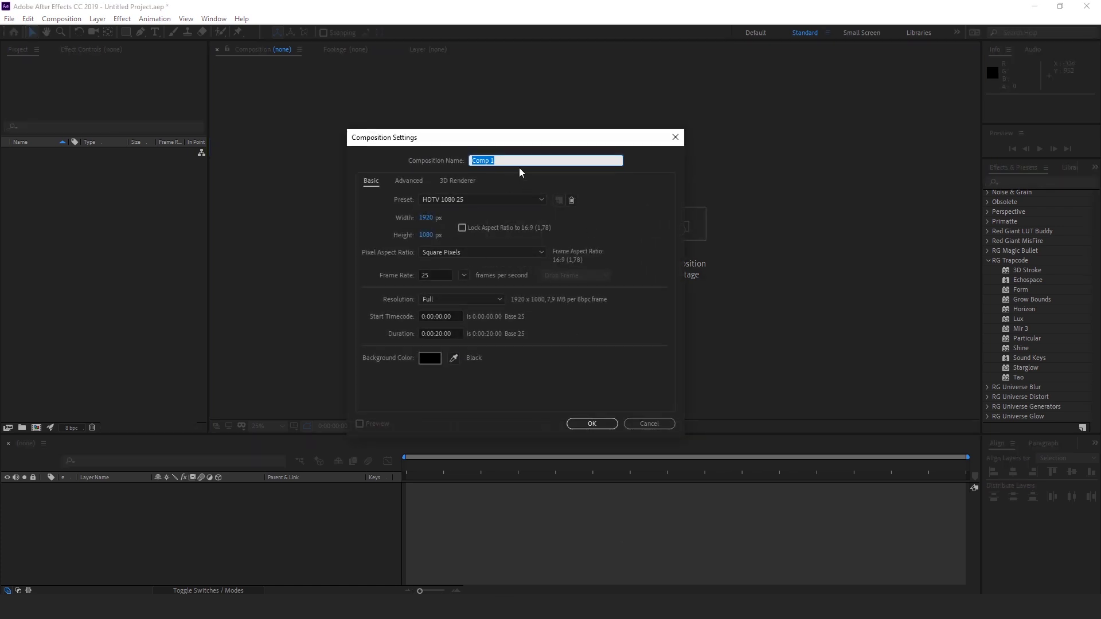
text(Parti)
text(cular)
click(597, 423)
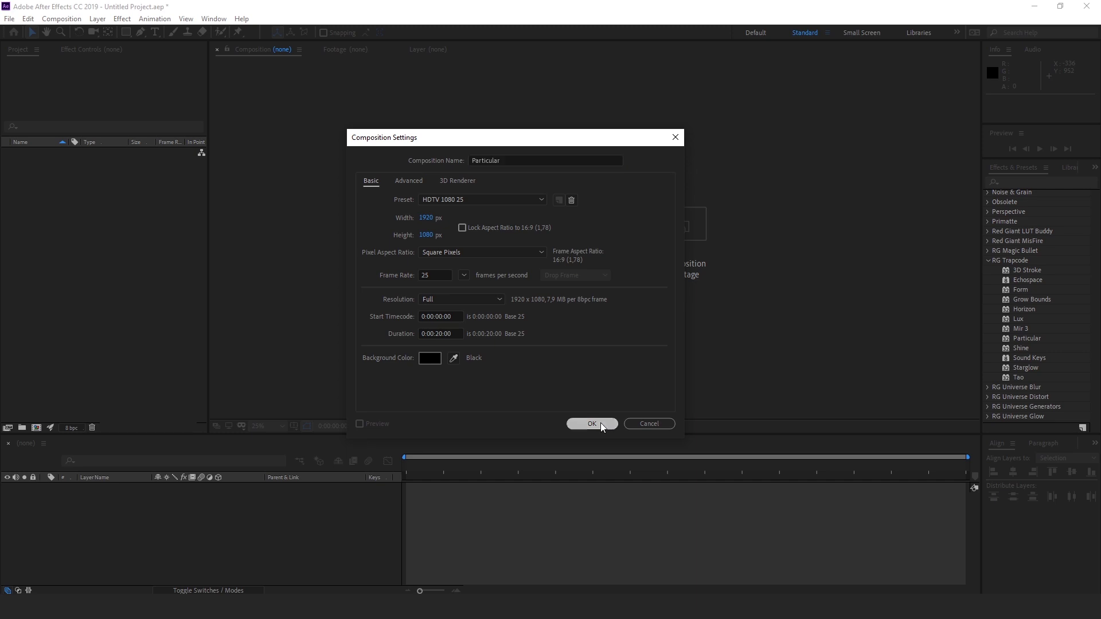
Add a default full-frame cyan solid, Medium Cyan Solid 1, and begin dragging Particular onto it
click(98, 18)
mouse_move(112, 34)
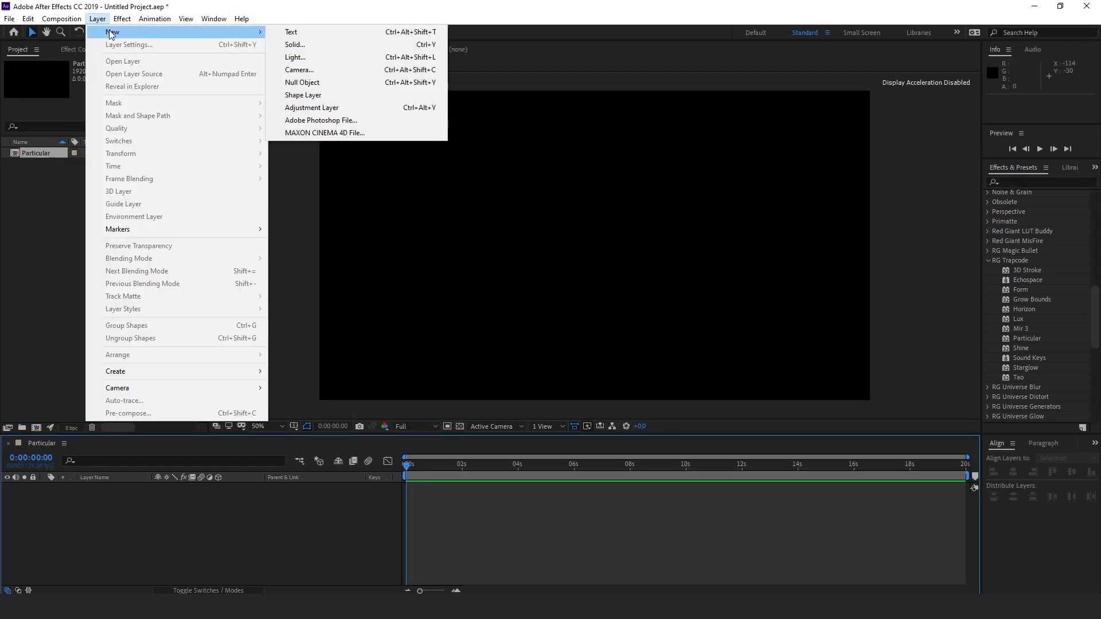
click(303, 46)
click(421, 353)
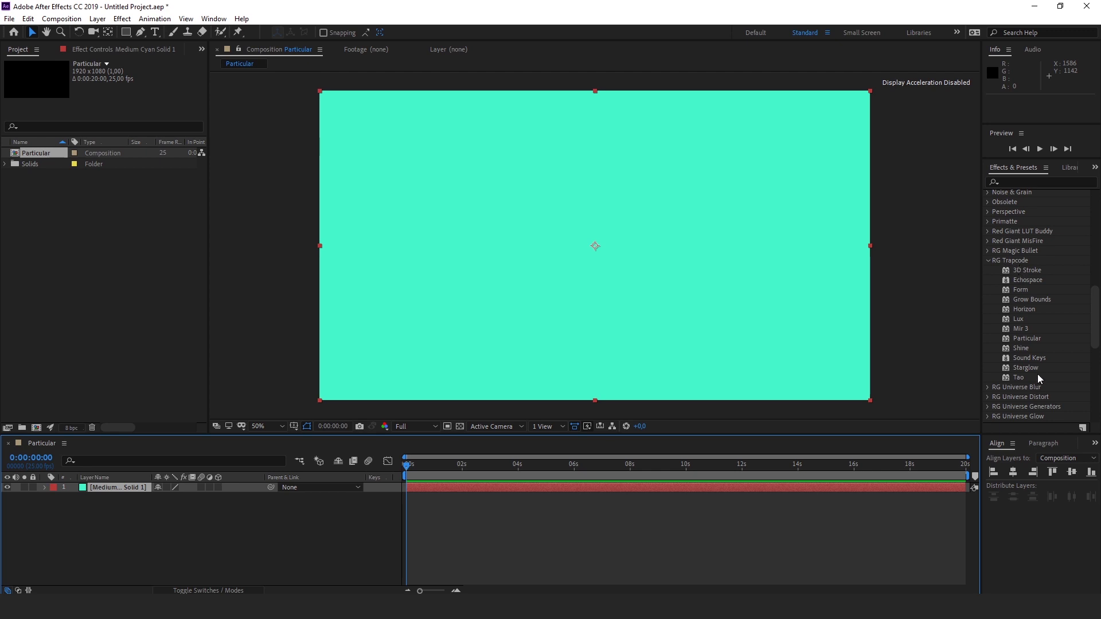
drag(1027, 339, 139, 494)
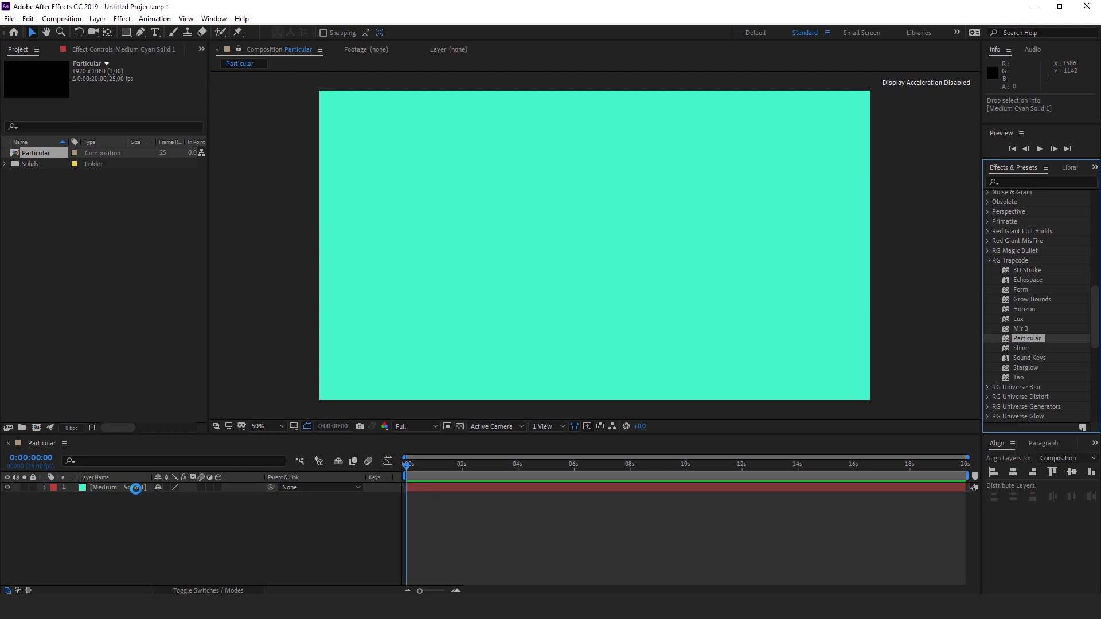
Drop Trapcode Particular onto Medium Cyan Solid 1 and scrub the timeline to preview the default particles
drag(139, 495, 138, 495)
drag(370, 381, 377, 388)
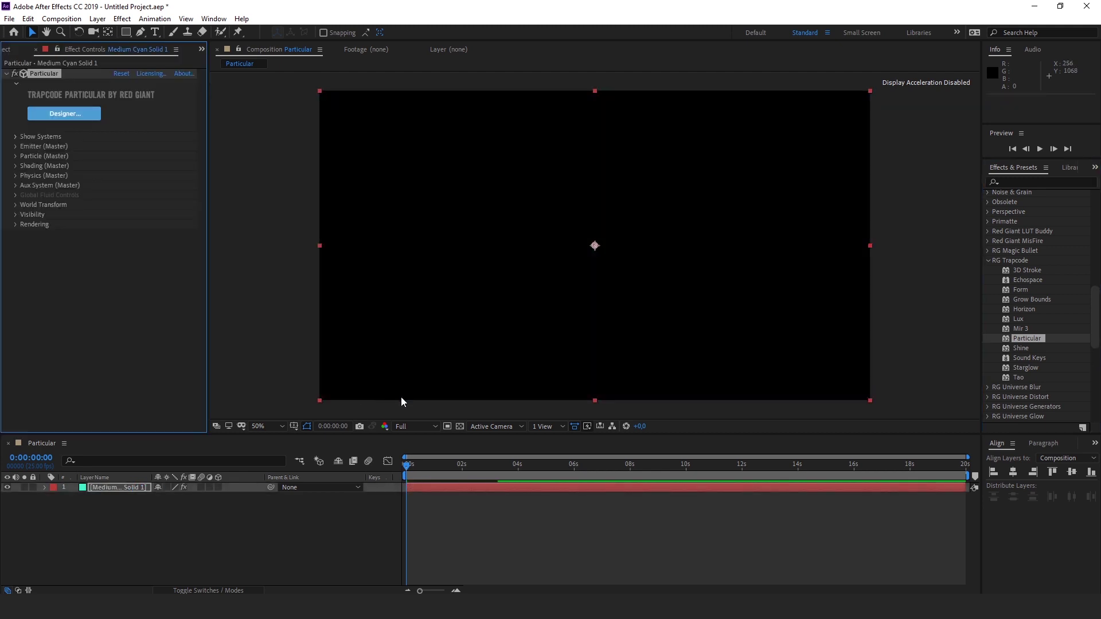
drag(407, 465, 592, 475)
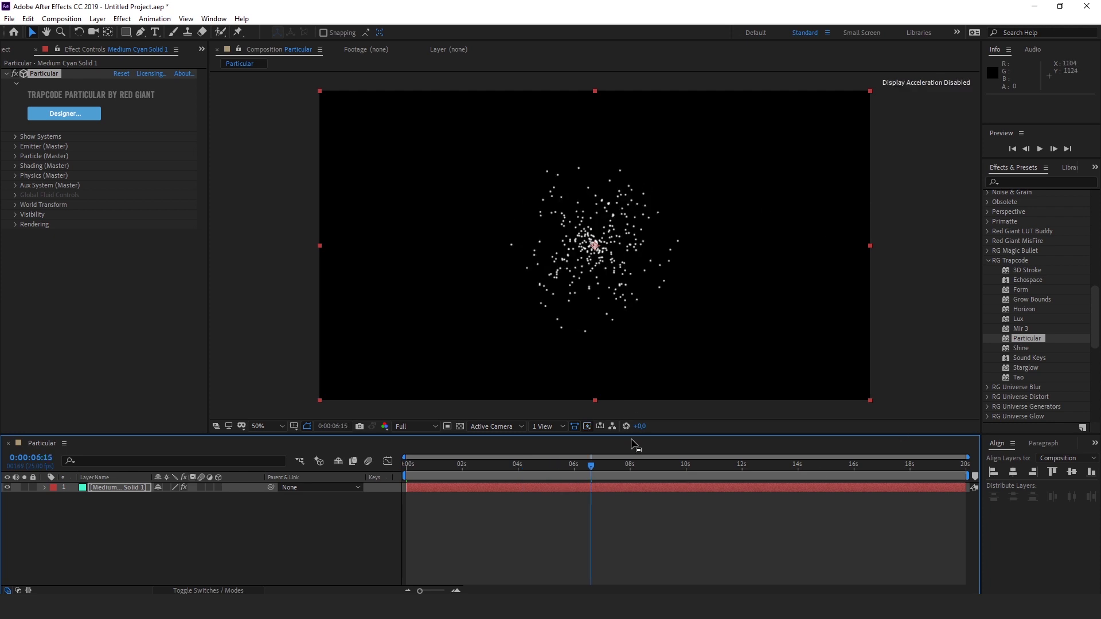
drag(590, 463, 405, 462)
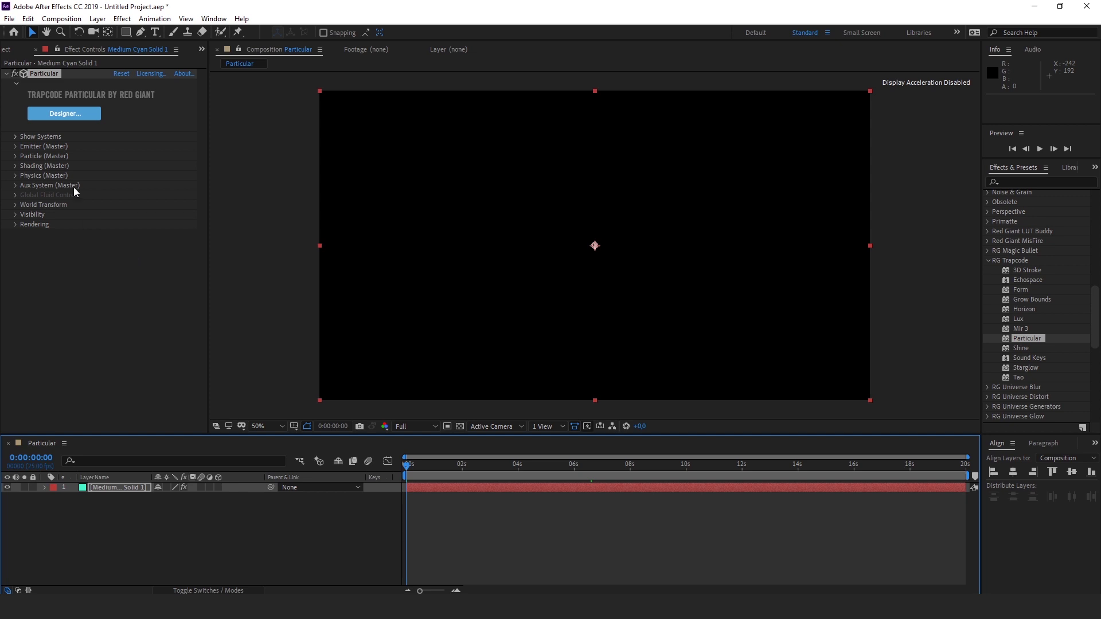
Expand Emitter (Master) and switch Particular's Emitter Type from the default to 3D Model
click(43, 147)
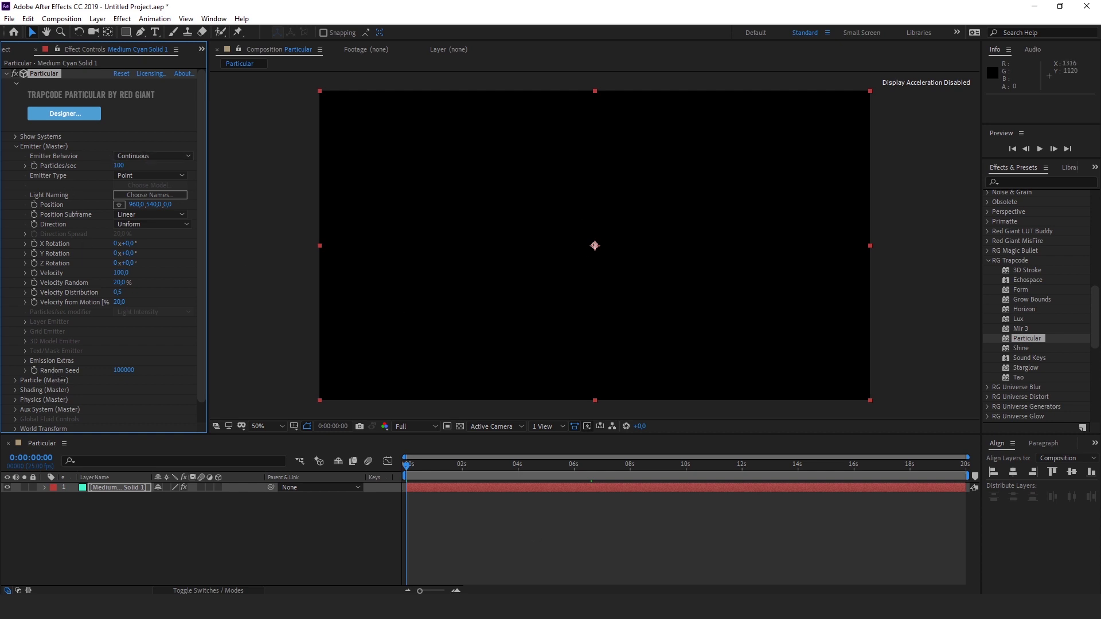
drag(422, 473, 475, 467)
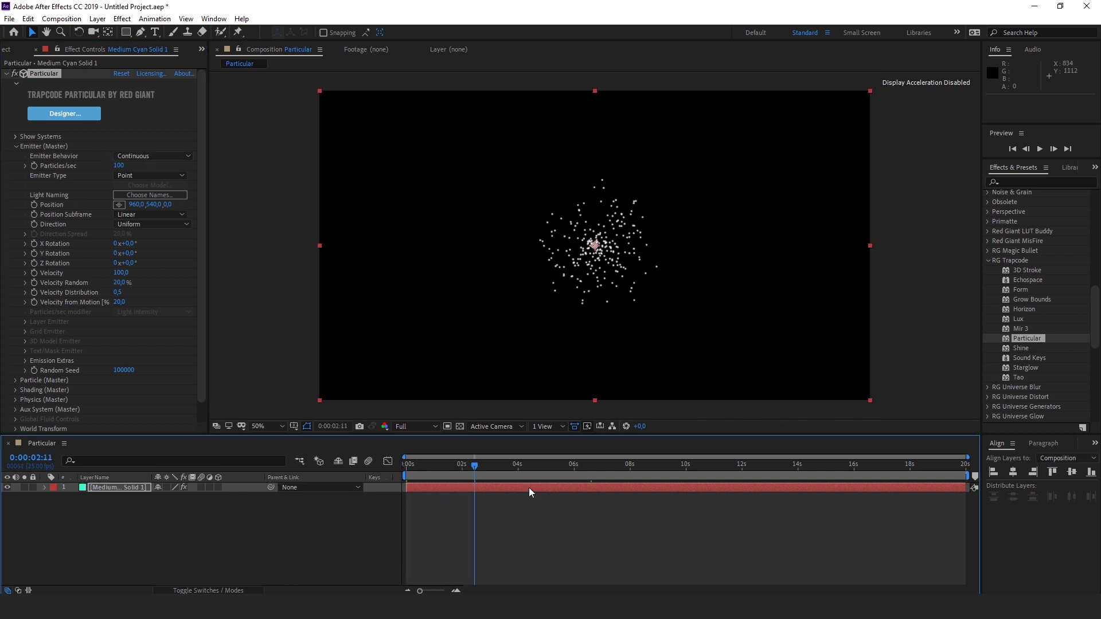
click(151, 176)
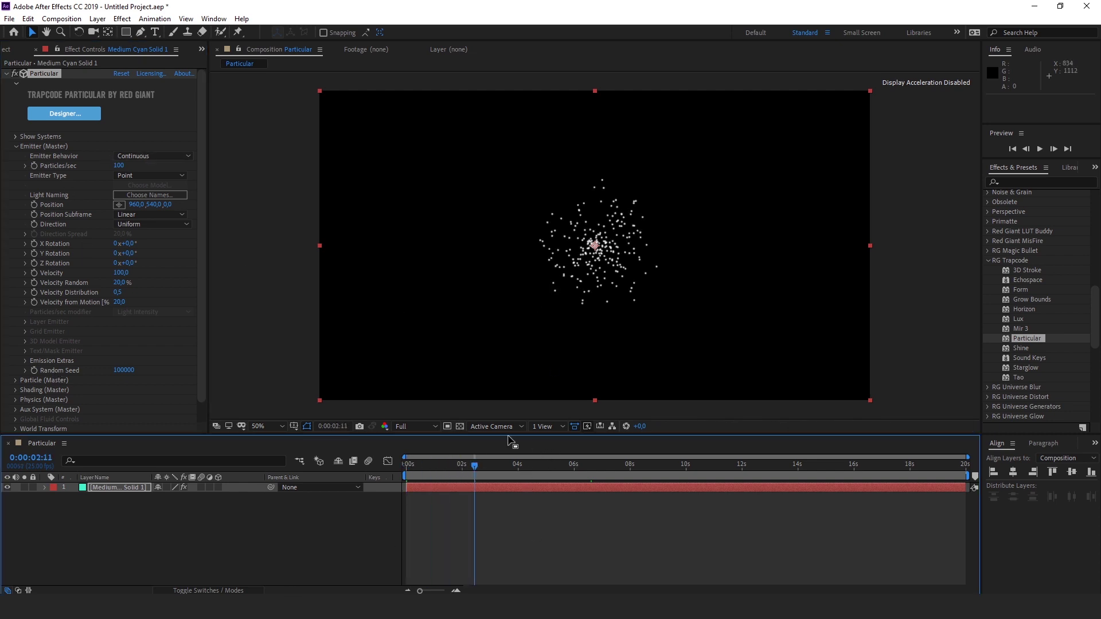
click(141, 177)
click(150, 175)
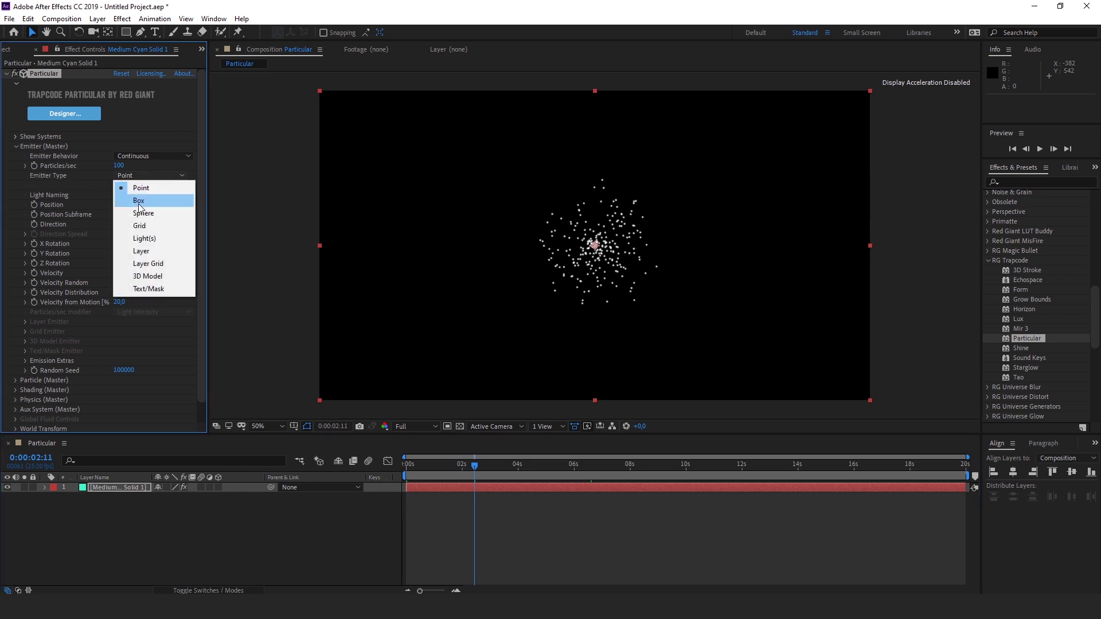
click(17, 184)
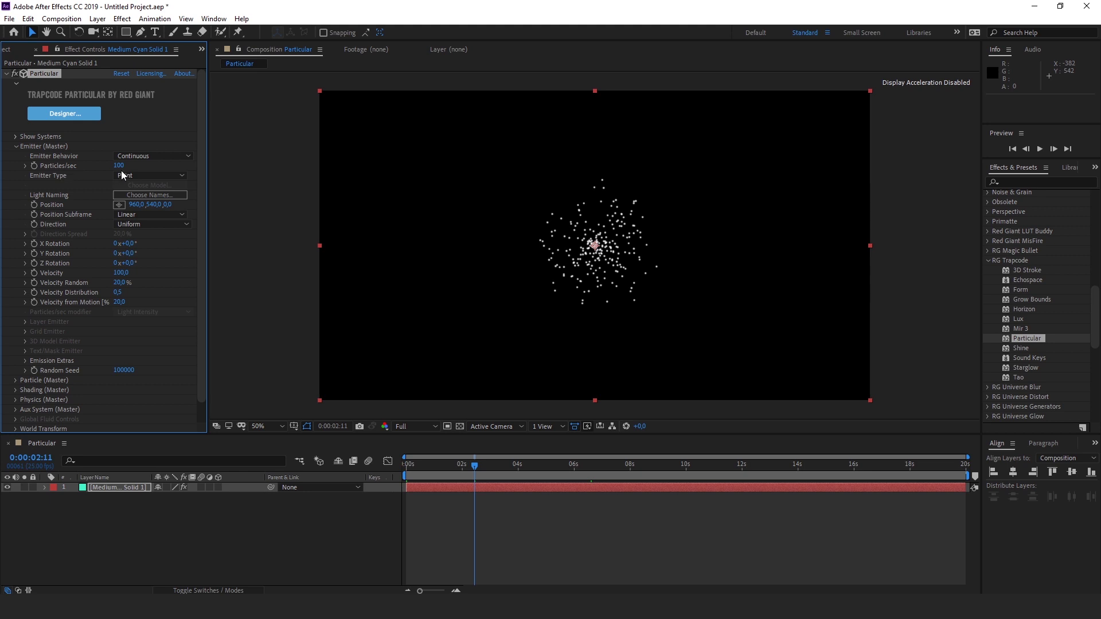
click(165, 176)
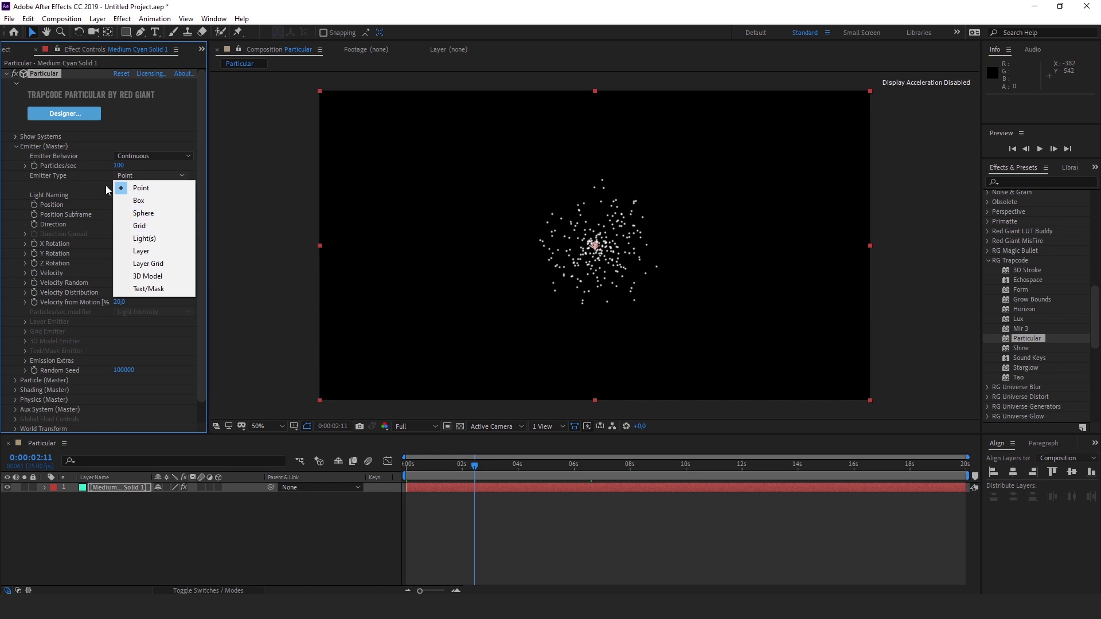
click(144, 276)
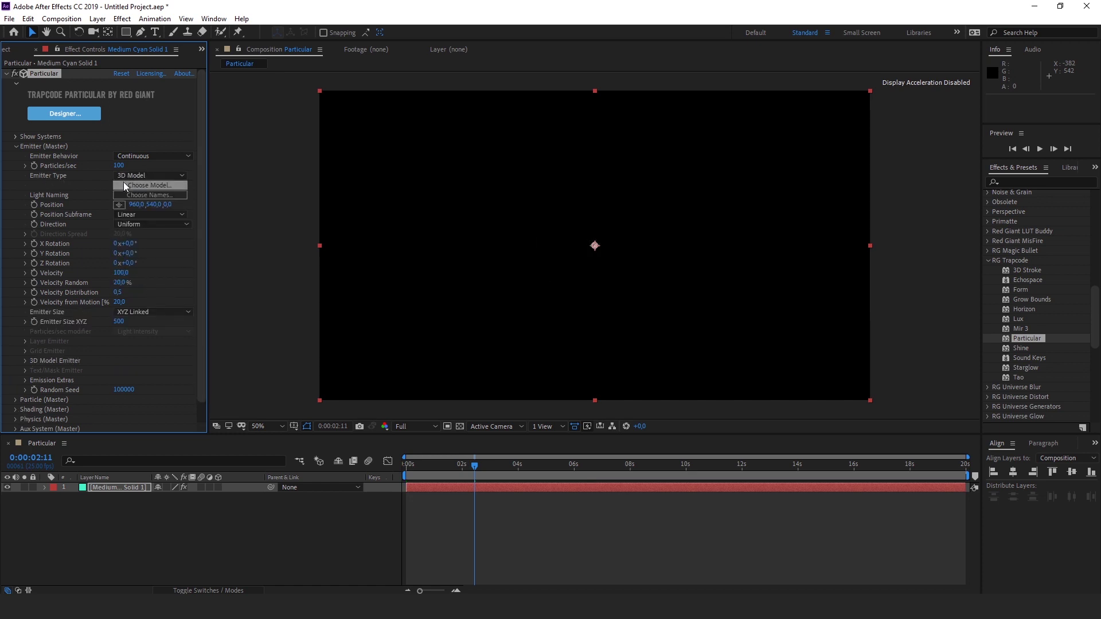
Browse the 3D Models library and select the Lightbulb model as the emitter
click(163, 184)
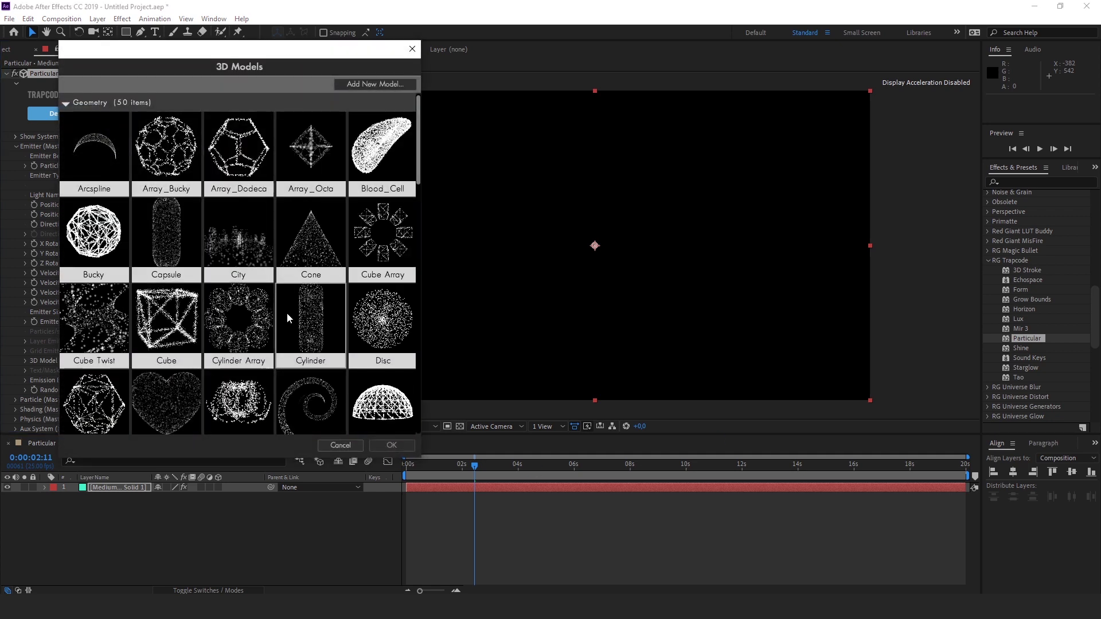
scroll(287, 312, down, 2)
scroll(287, 312, up, 2)
scroll(304, 249, down, 2)
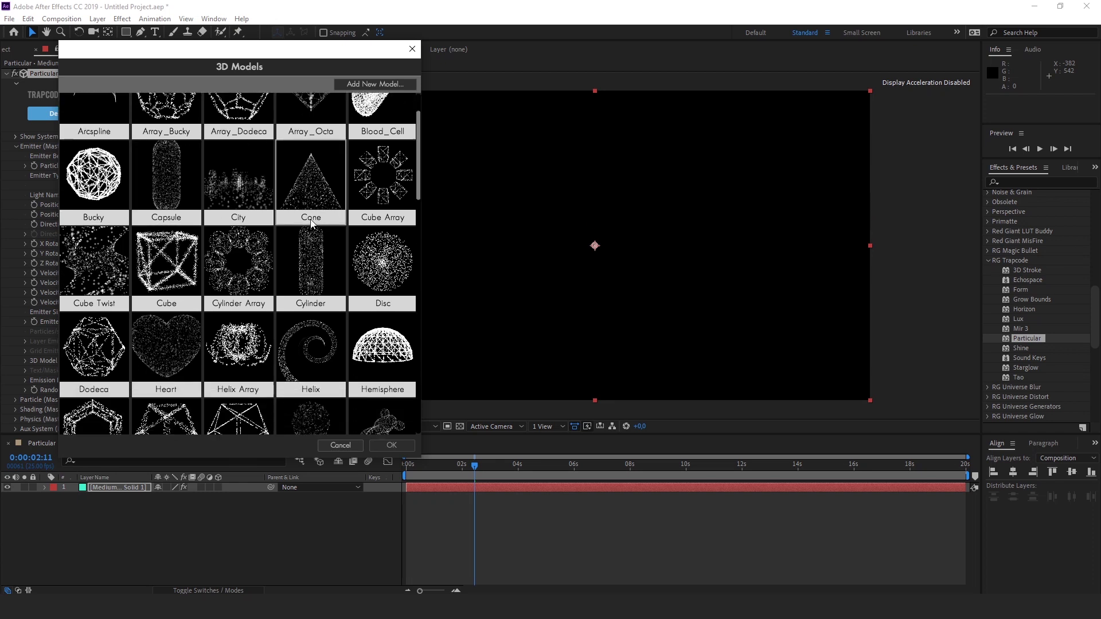
scroll(287, 254, down, 2)
scroll(287, 259, down, 1)
scroll(285, 274, up, 2)
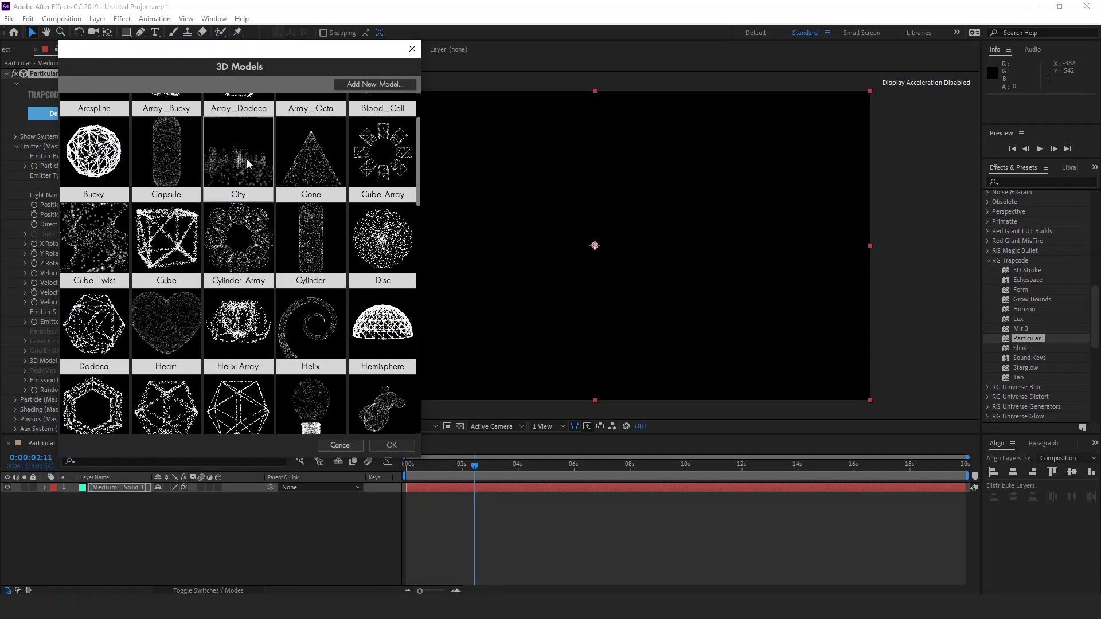
scroll(287, 246, down, 2)
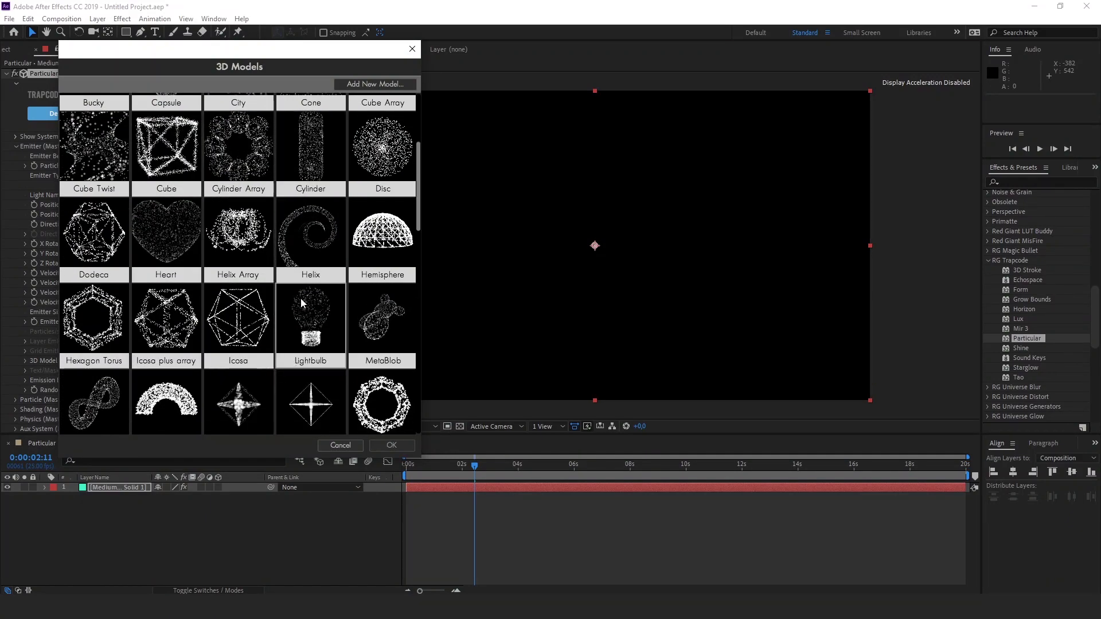
click(310, 309)
Confirm Lightbulb as the emitter model and preview the particles around four to eight seconds
click(396, 445)
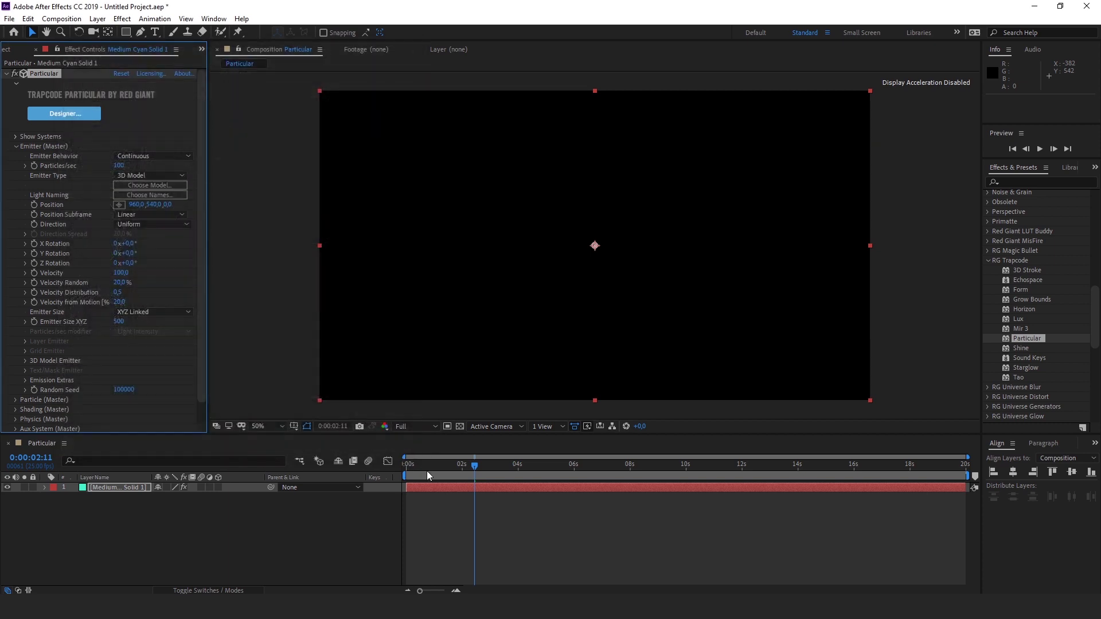
drag(472, 467, 560, 467)
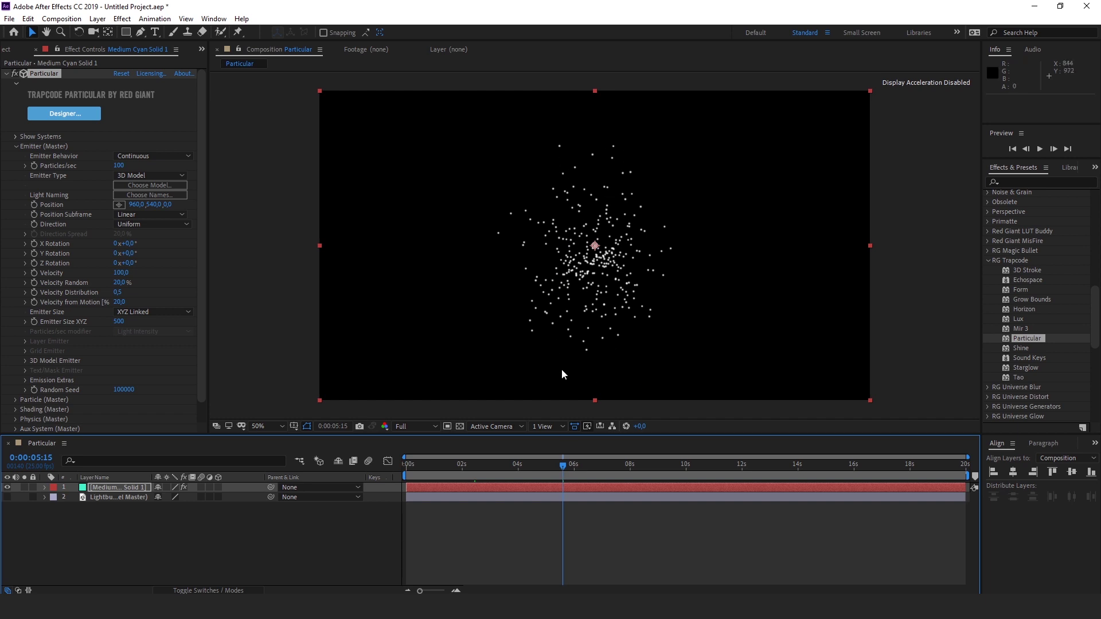
drag(568, 465, 642, 473)
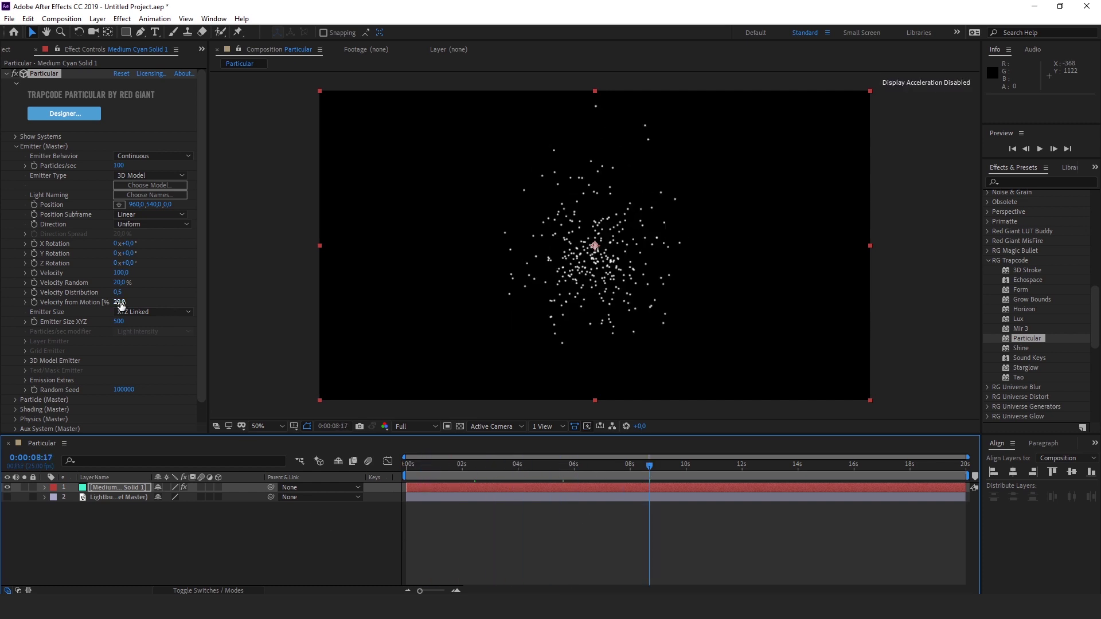
Raise Particles/sec to 500000 and scrub the timeline to preview the dense lightbulb
drag(119, 166, 121, 166)
click(121, 166)
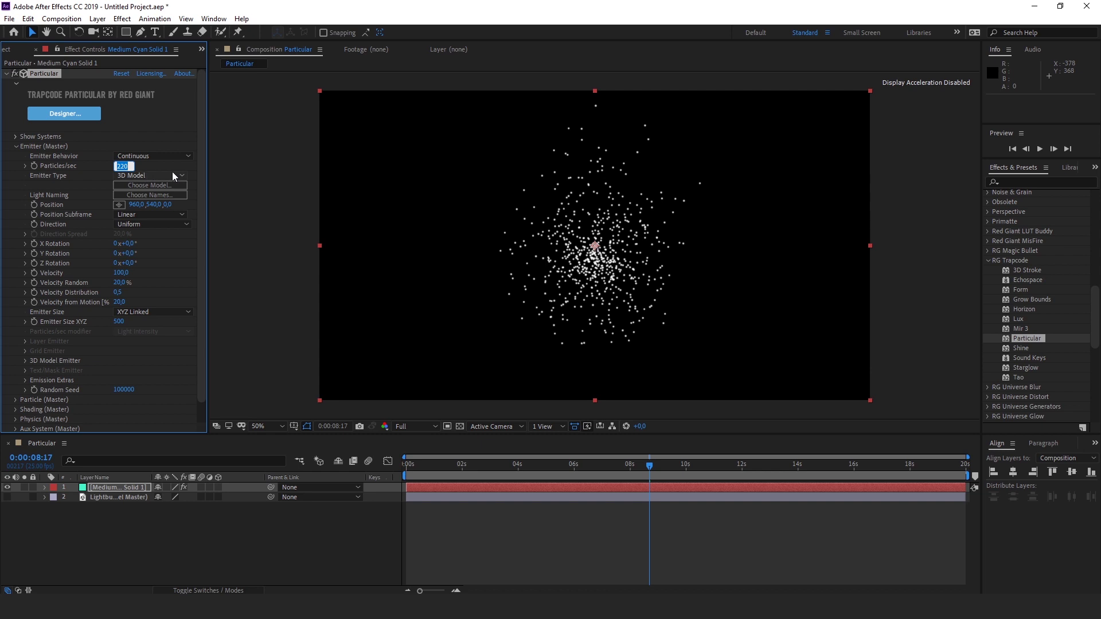
text(500)
text(.000)
right_click(124, 167)
click(528, 467)
drag(528, 467, 456, 466)
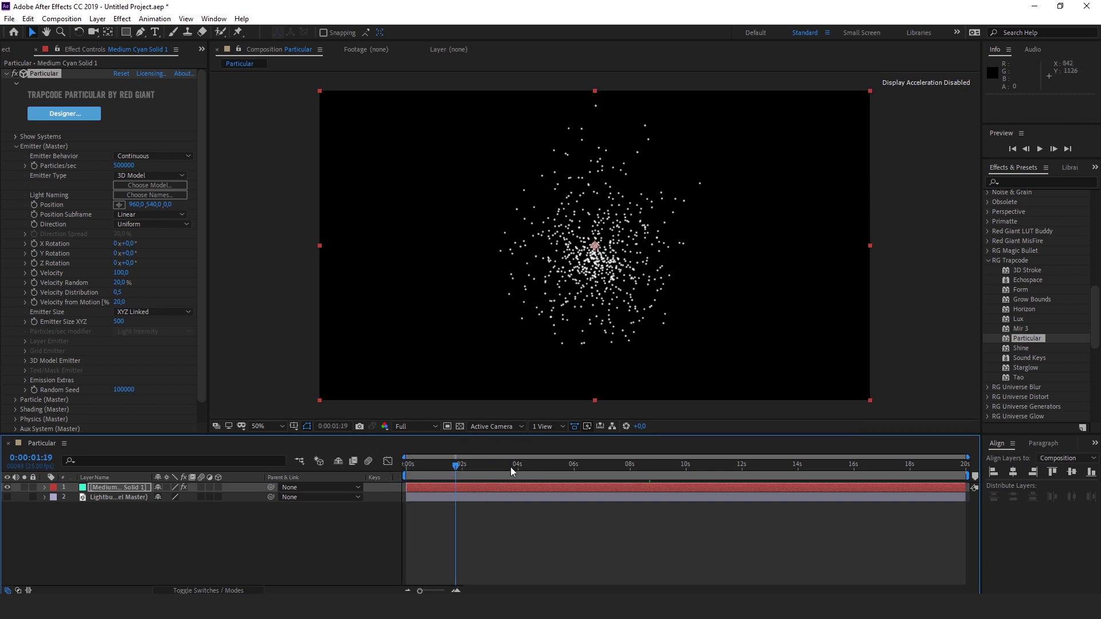
drag(467, 464, 573, 464)
mouse_move(432, 466)
mouse_down()
mouse_move(404, 470)
mouse_move(505, 470)
mouse_up()
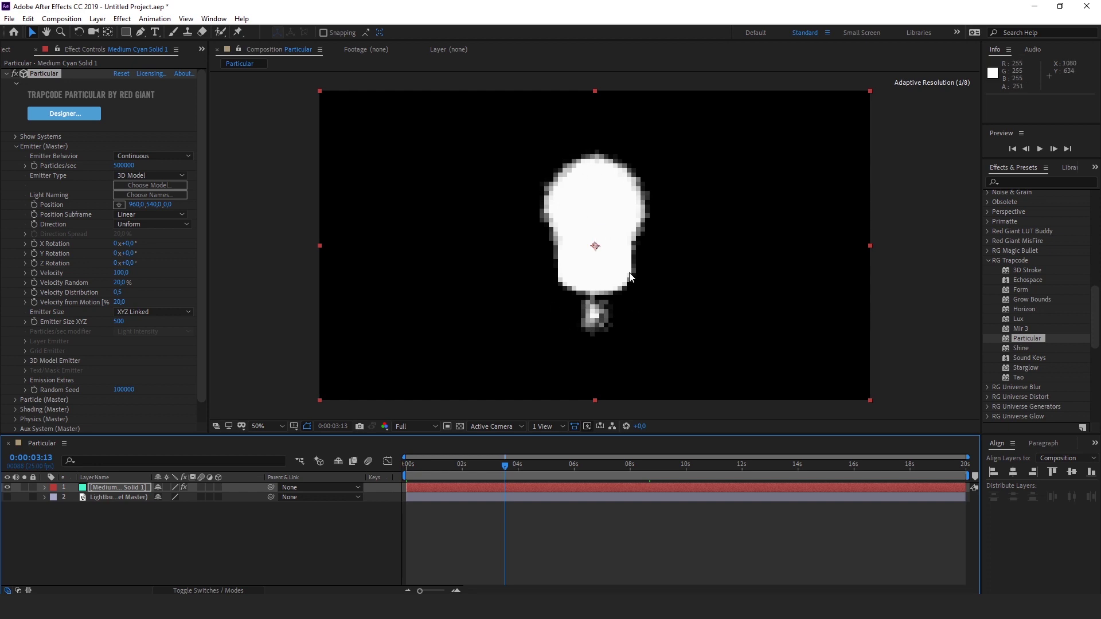
Set Particular's Rendering acceleration to GPU and move the playhead back to about two seconds
scroll(203, 212, down, 2)
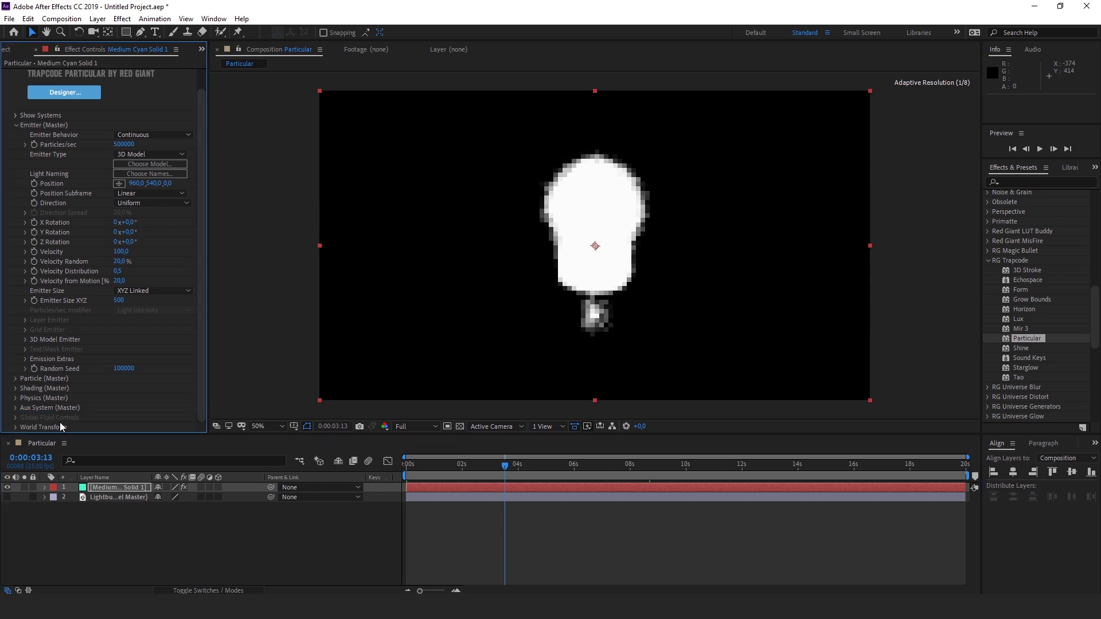
click(16, 428)
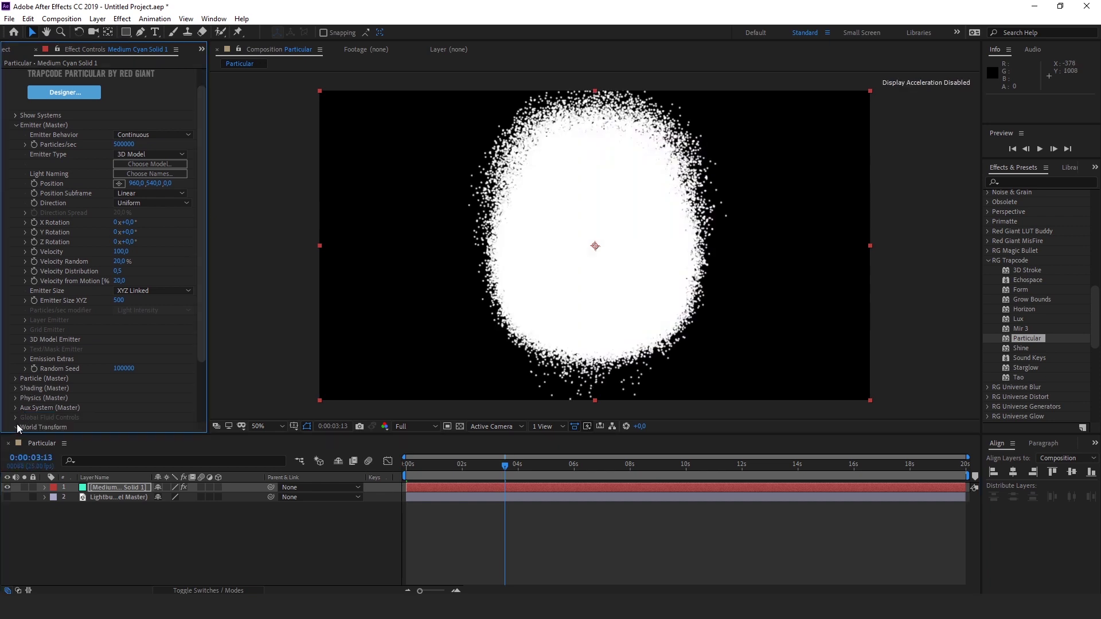
scroll(18, 429, down, 2)
scroll(18, 429, down, 2)
click(17, 428)
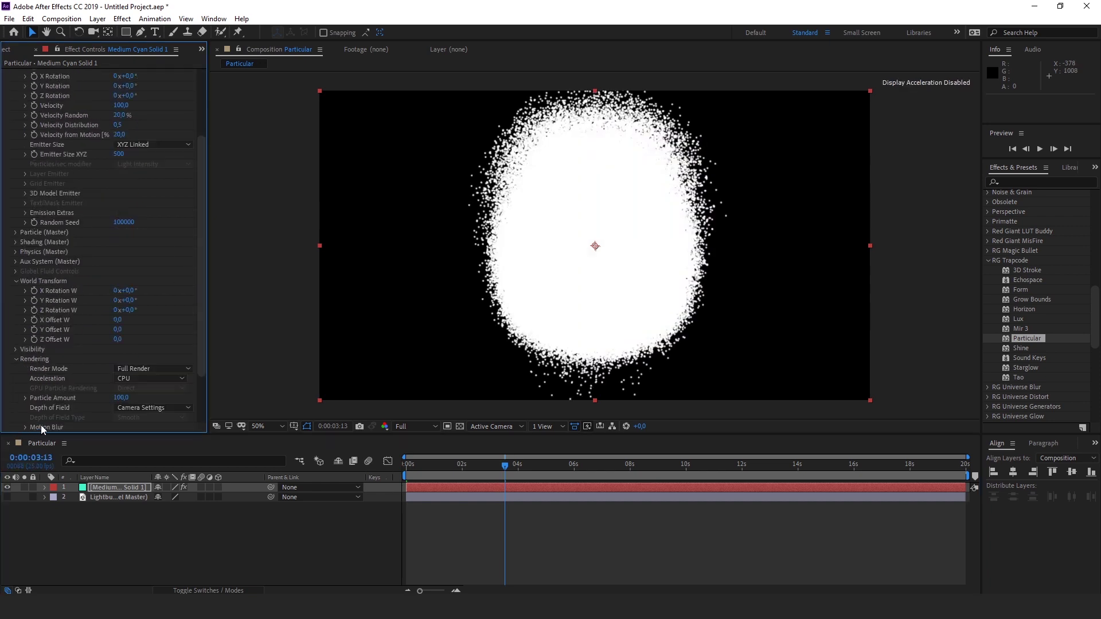
click(144, 378)
click(146, 391)
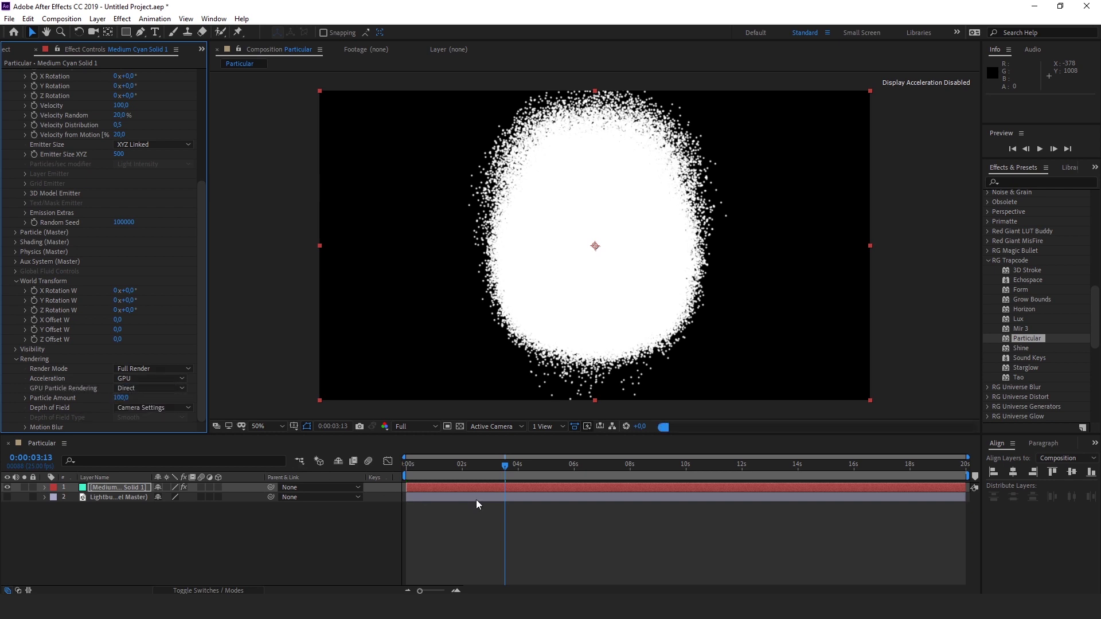
drag(483, 467, 465, 468)
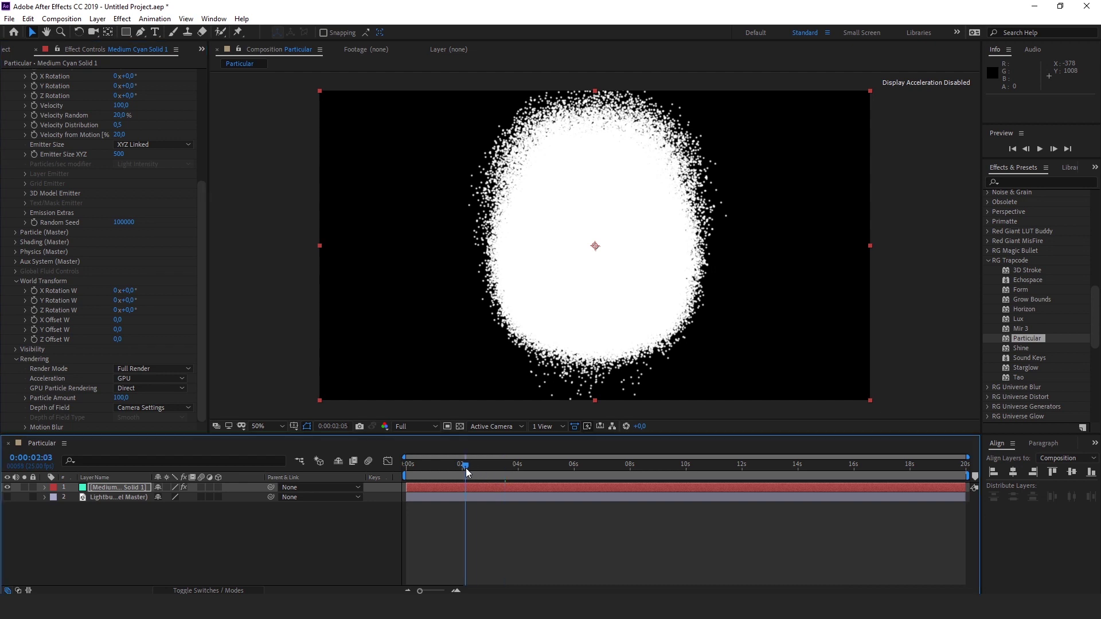
Set the preview resolution to Half and scrub the first seconds to watch the lightbulb form
click(405, 426)
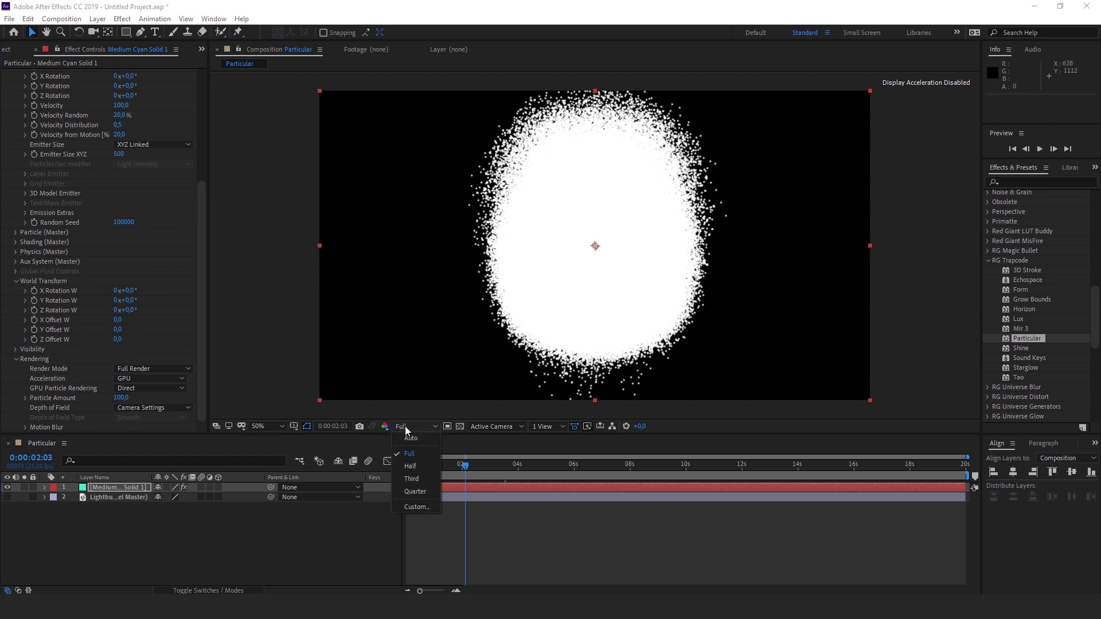
click(421, 464)
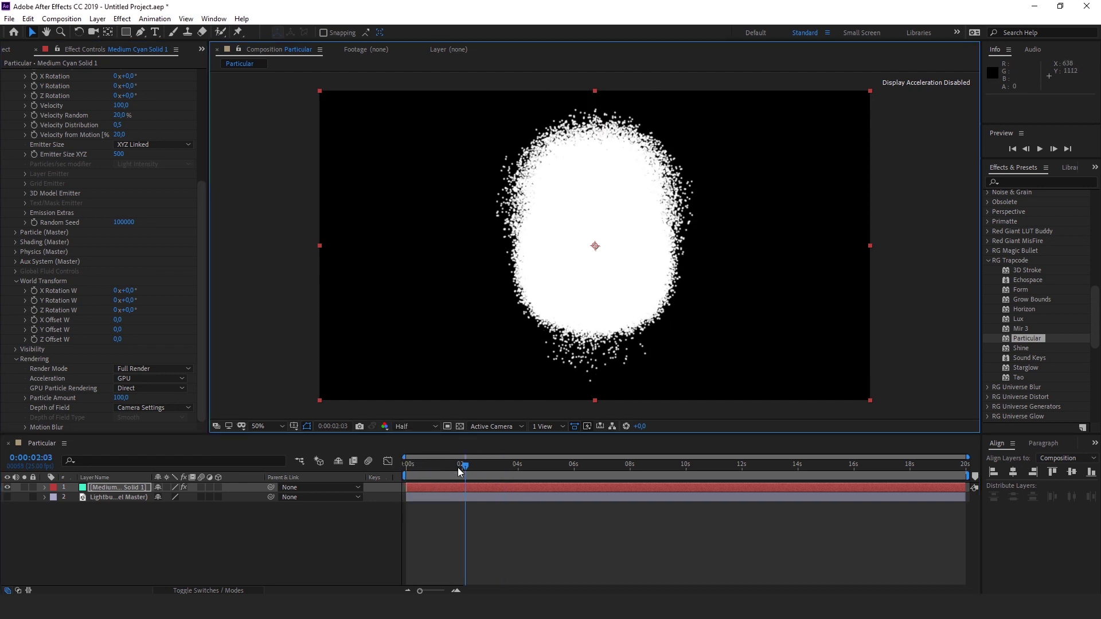
click(460, 466)
click(443, 466)
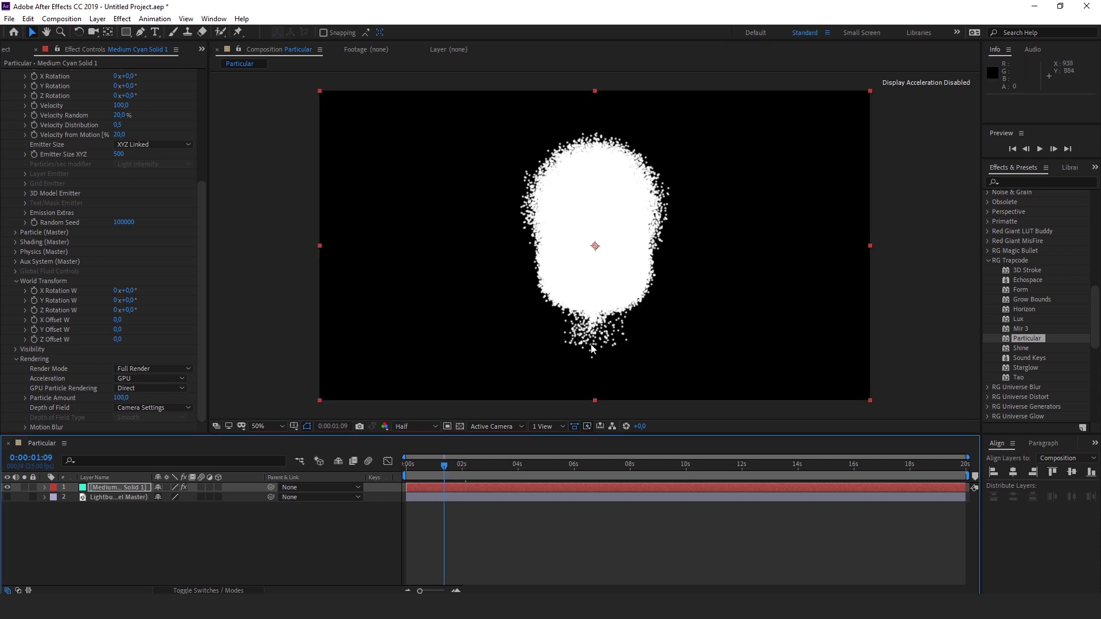
drag(429, 467, 409, 467)
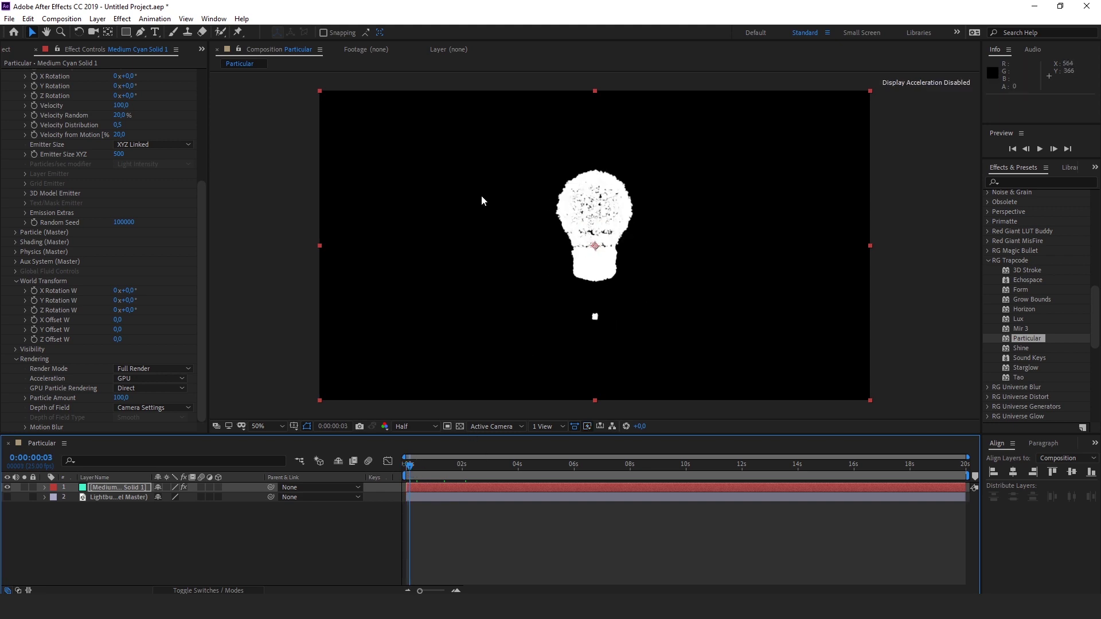
drag(428, 466, 450, 466)
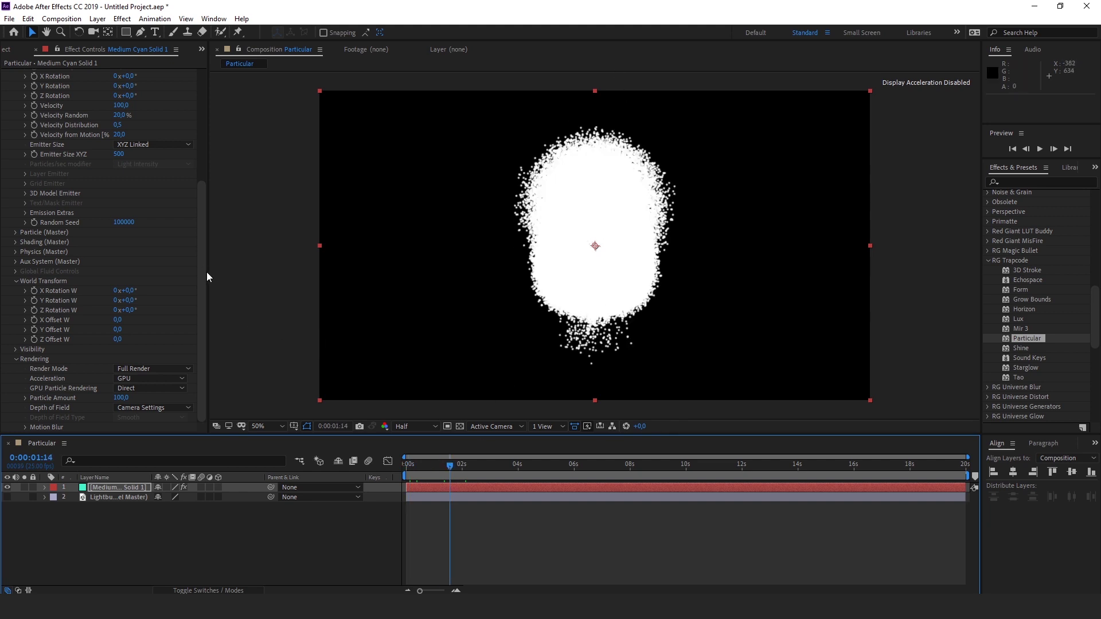
drag(200, 213, 193, 121)
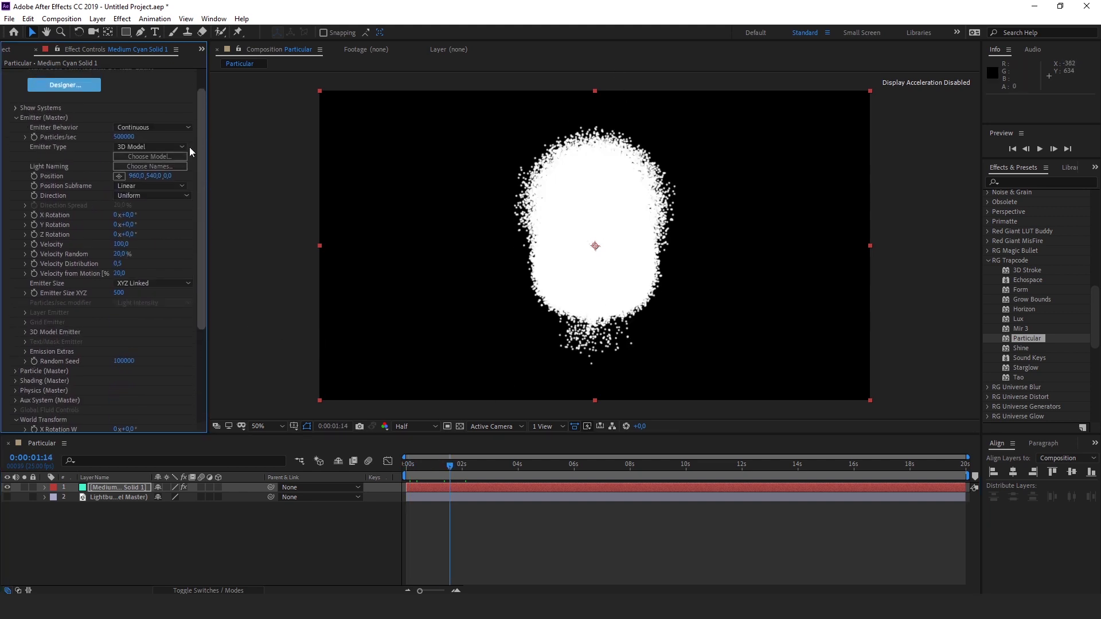
Expand Particle (Master), set Life to 0,3 seconds and play a preview from the start
click(16, 371)
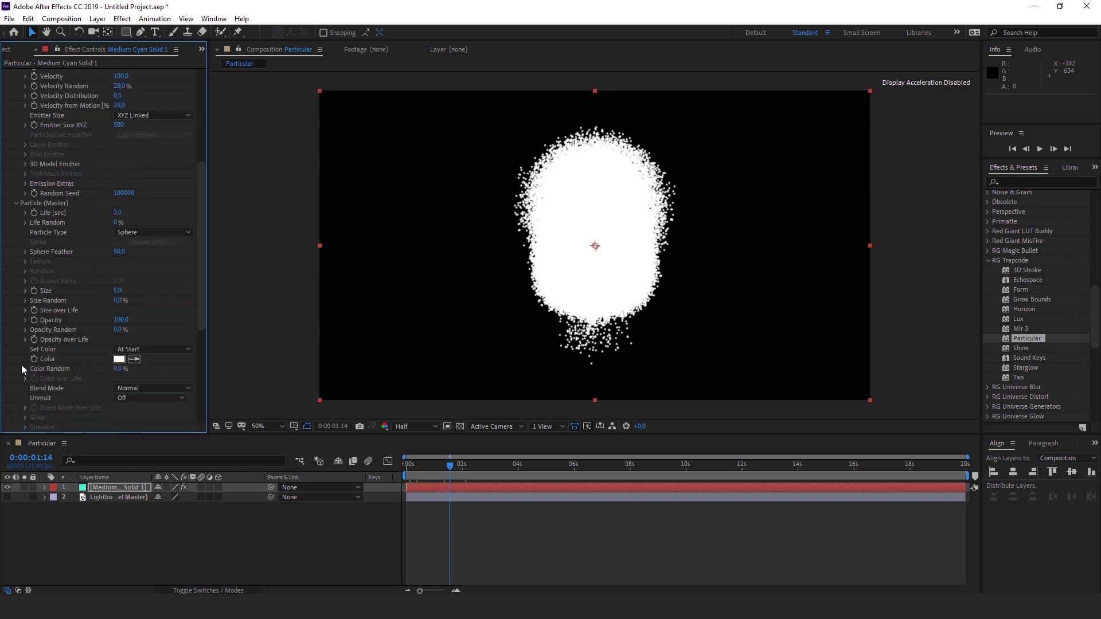
scroll(22, 364, down, 5)
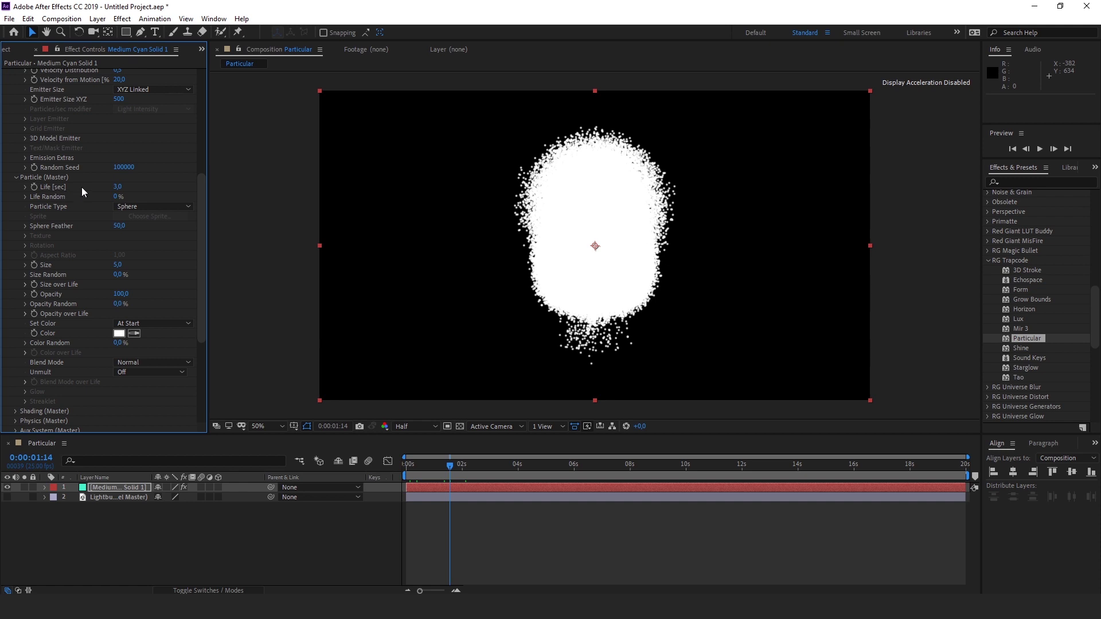
click(118, 187)
text(0,3)
key(Return)
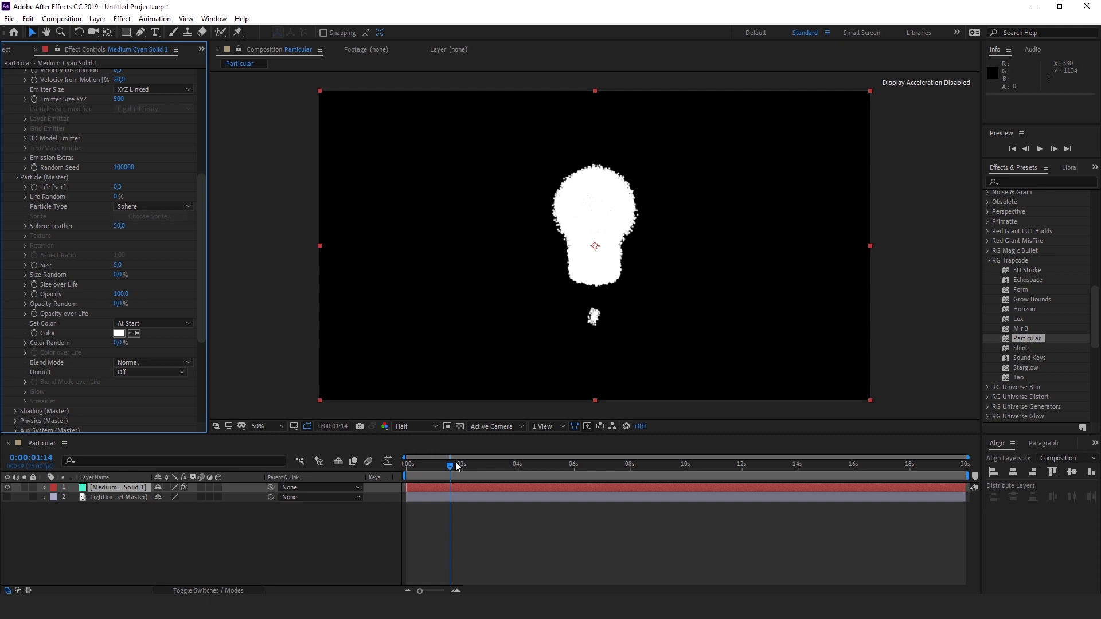
click(426, 466)
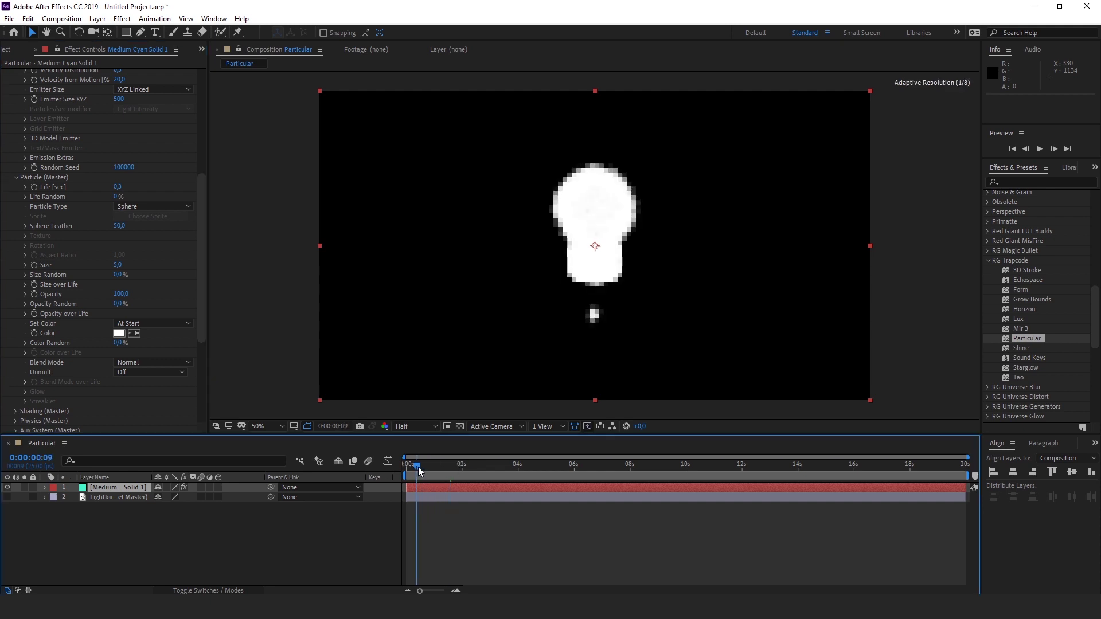
drag(425, 466, 398, 466)
key(space)
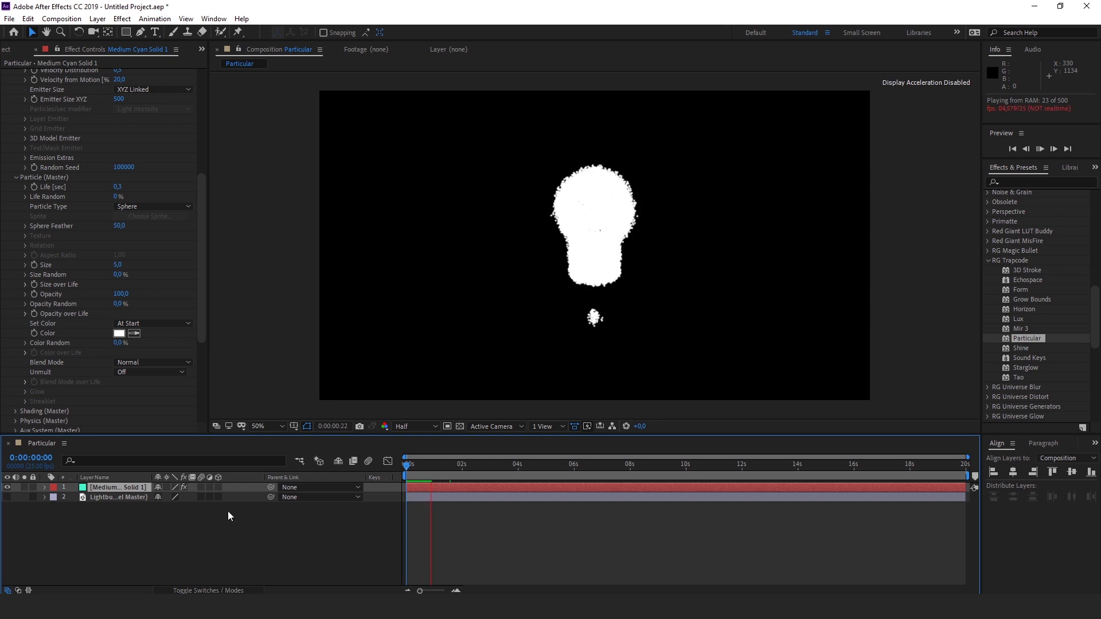
Shorten particle Life to 0,1 seconds and preview the crisper lightbulb outline
click(117, 187)
text(0,1)
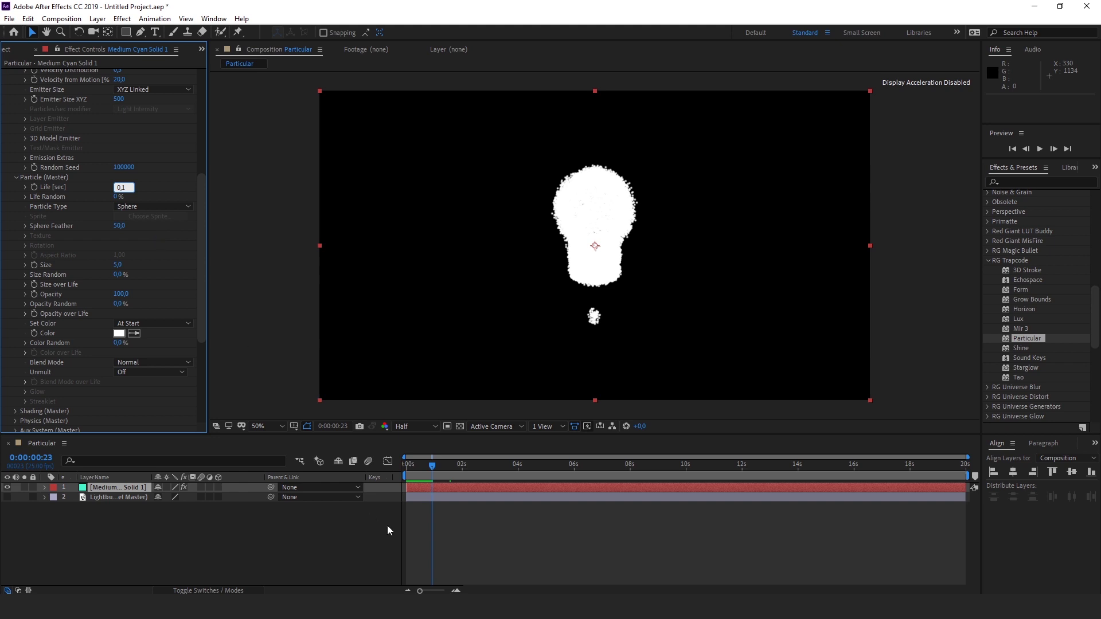
key(Return)
click(422, 474)
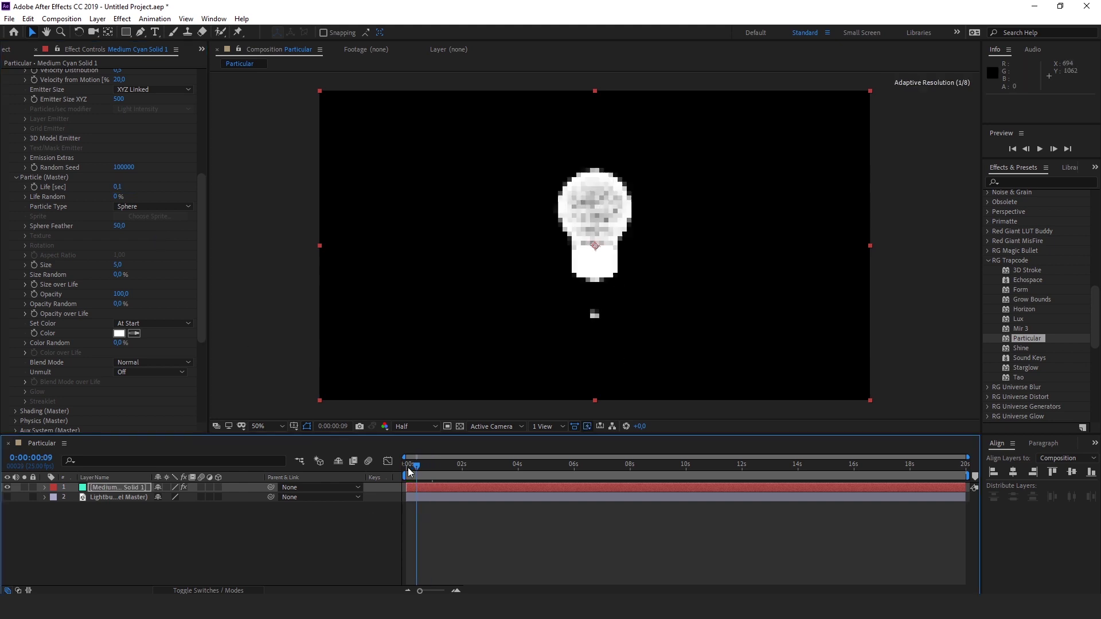
key(space)
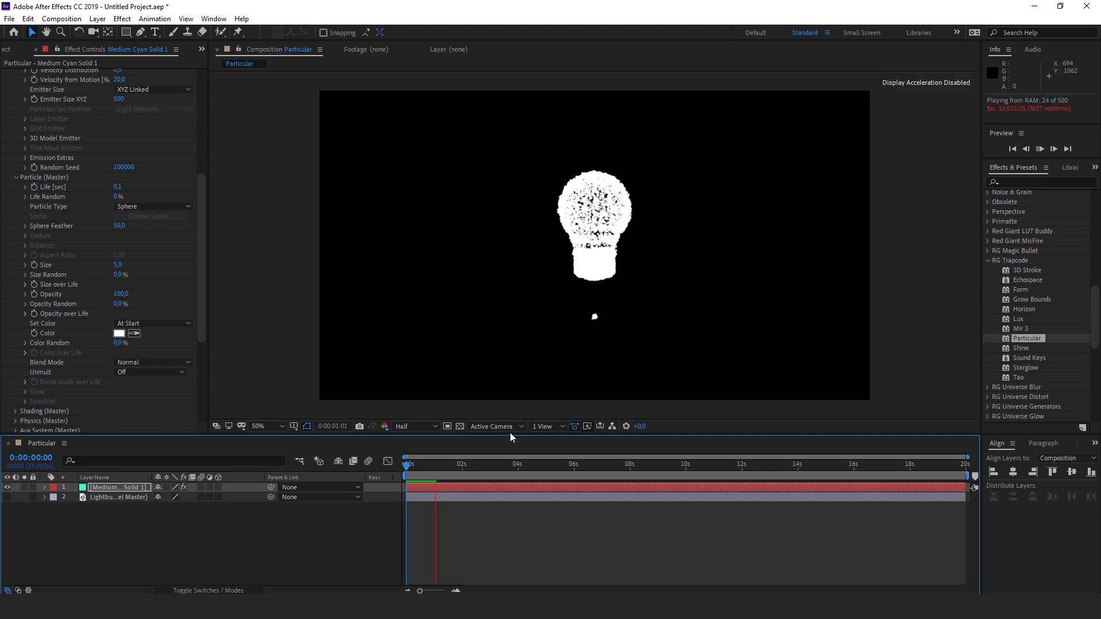
key(space)
drag(202, 301, 193, 314)
text(0,5)
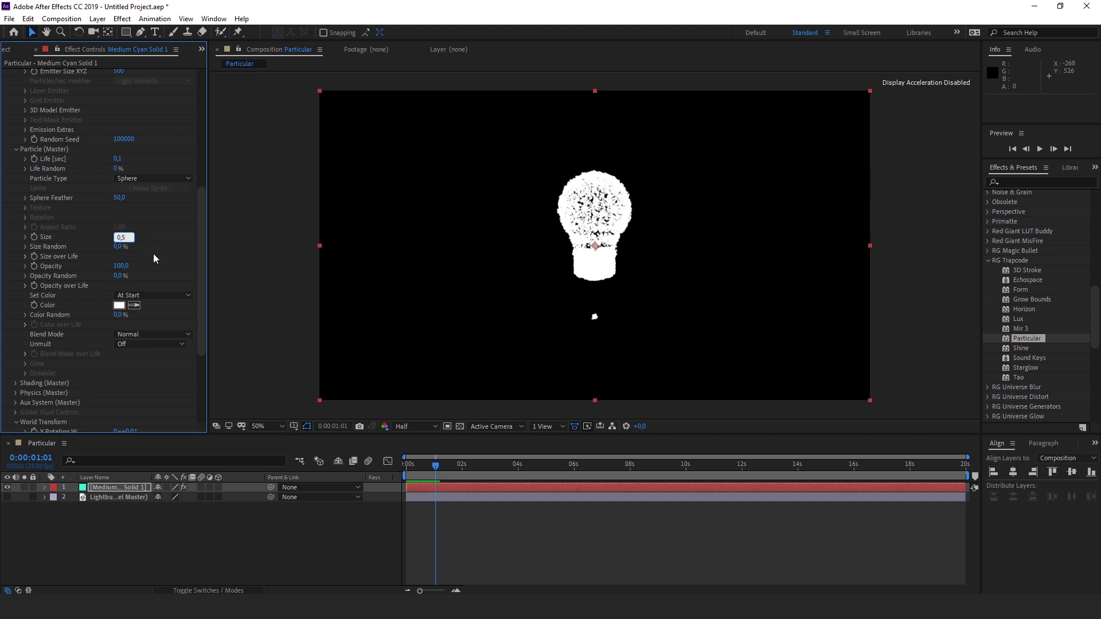
Set particle Size to 0,5 and play a preview from the start
key(Return)
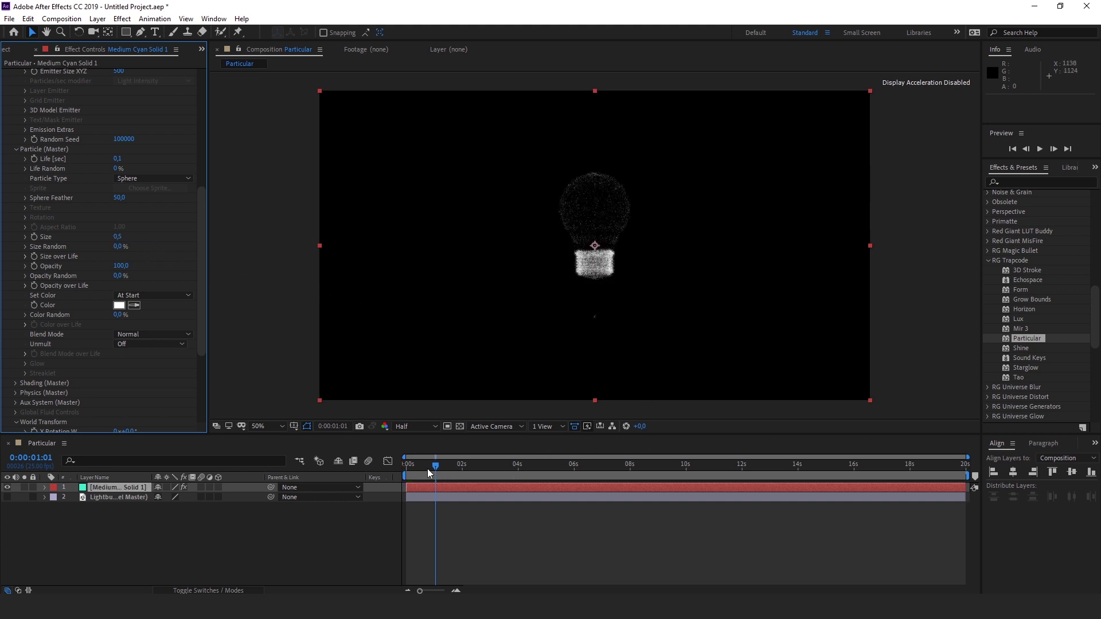
drag(428, 469, 396, 473)
key(space)
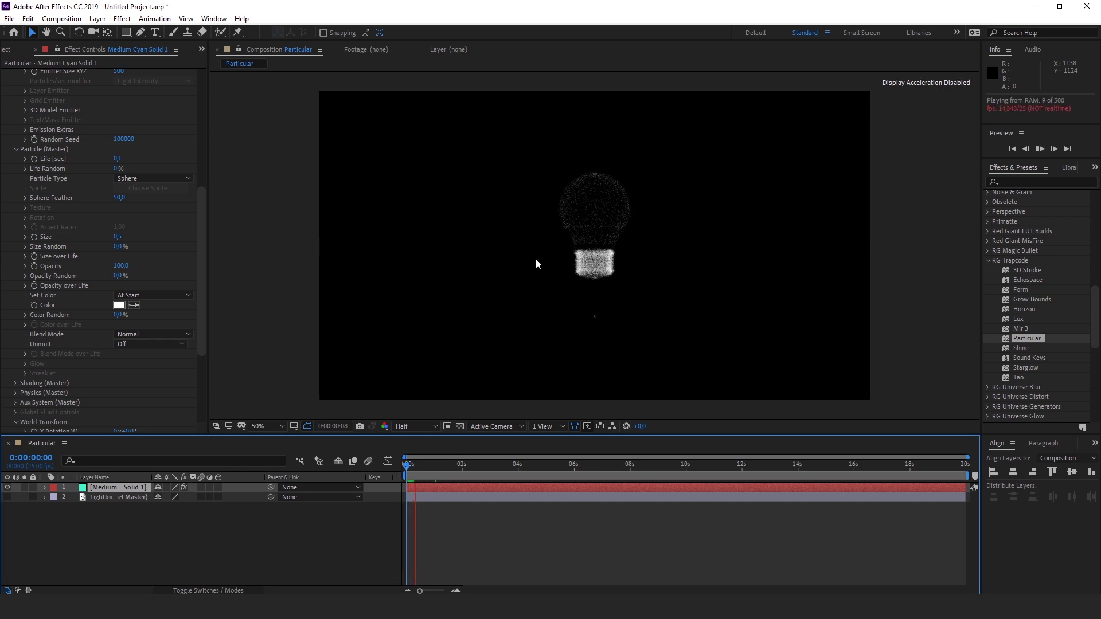
key(space)
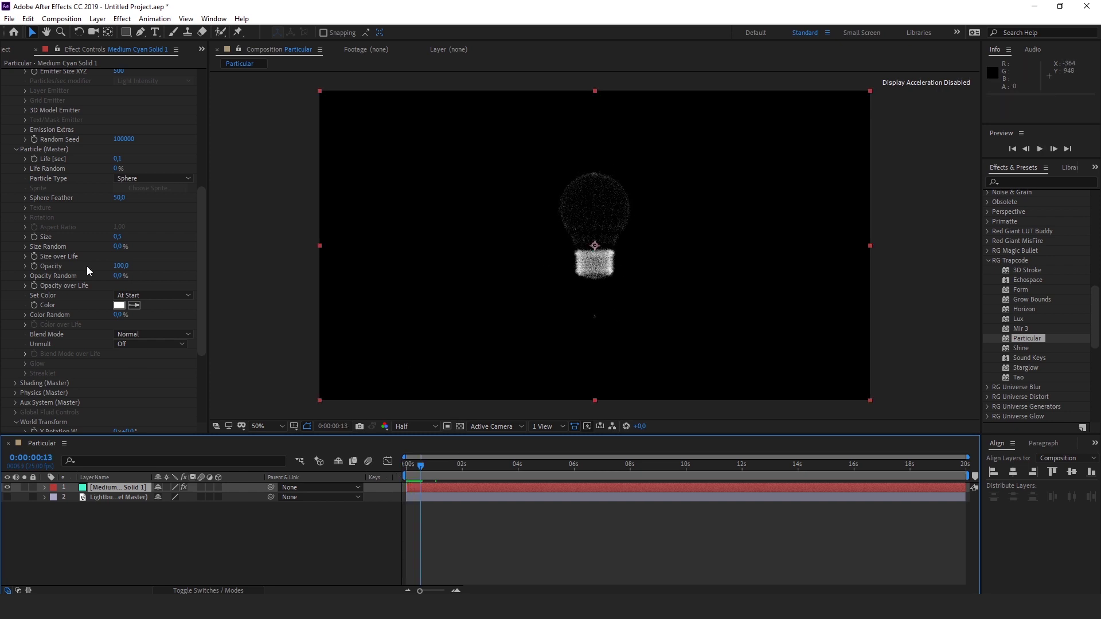
Raise particle Size to 0,7 then 1,0, preview it, and view the composition at 100%
click(121, 237)
drag(126, 237, 122, 237)
text(0,7)
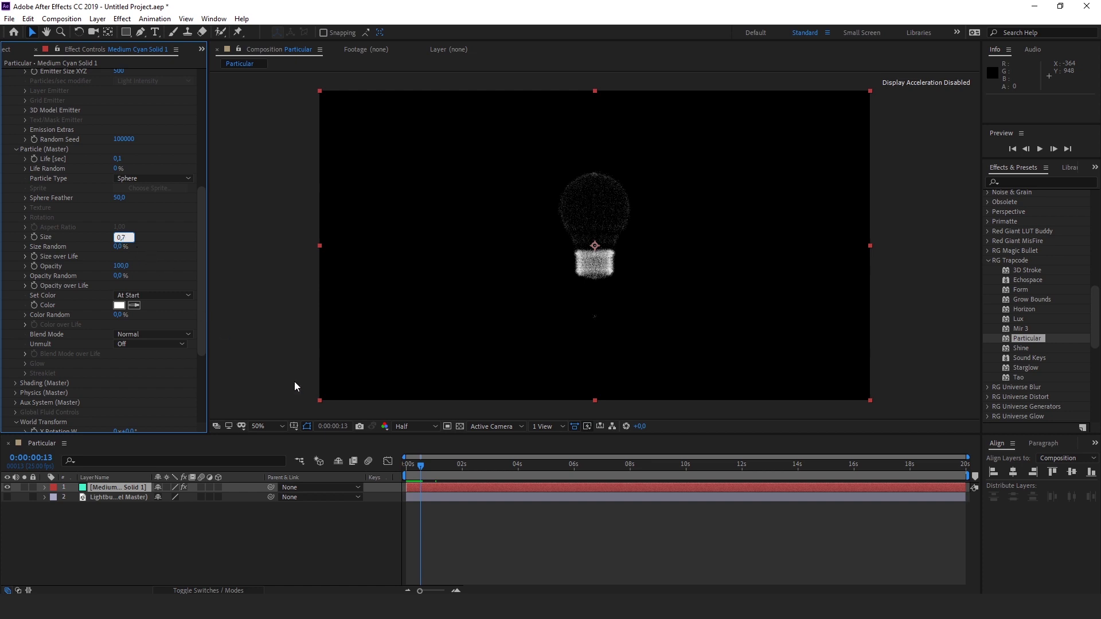
key(Return)
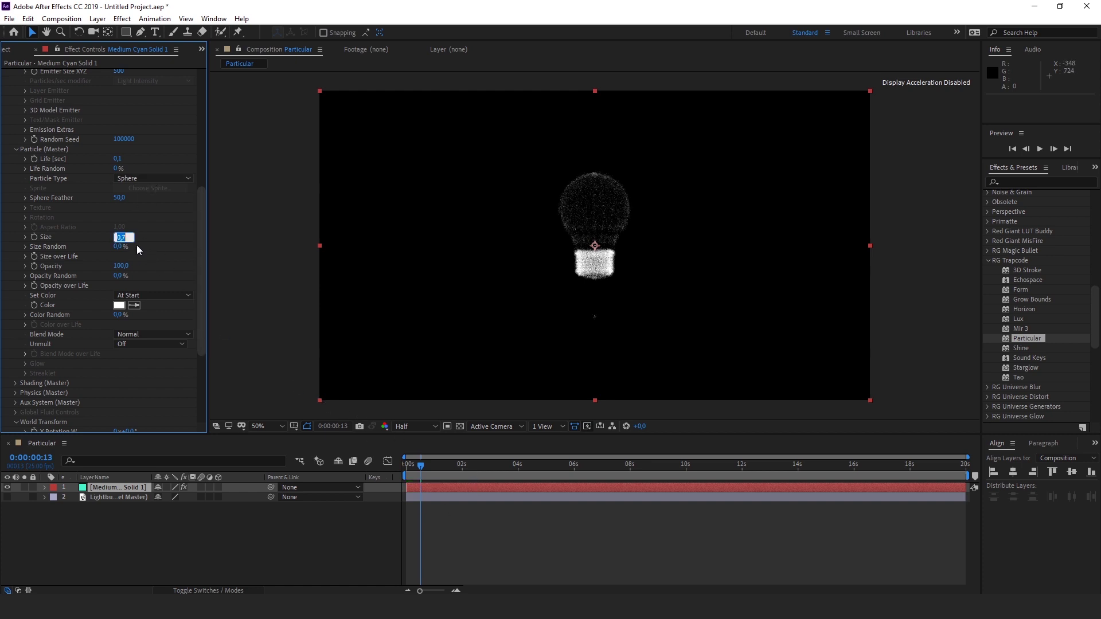
text(1)
key(Return)
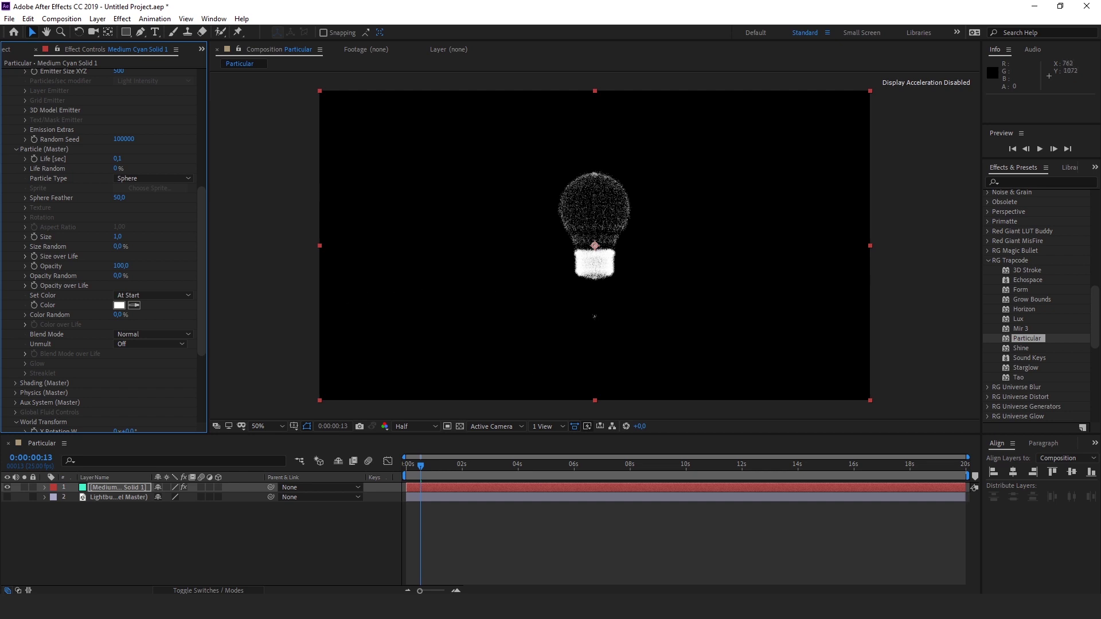
drag(421, 466, 394, 466)
key(space)
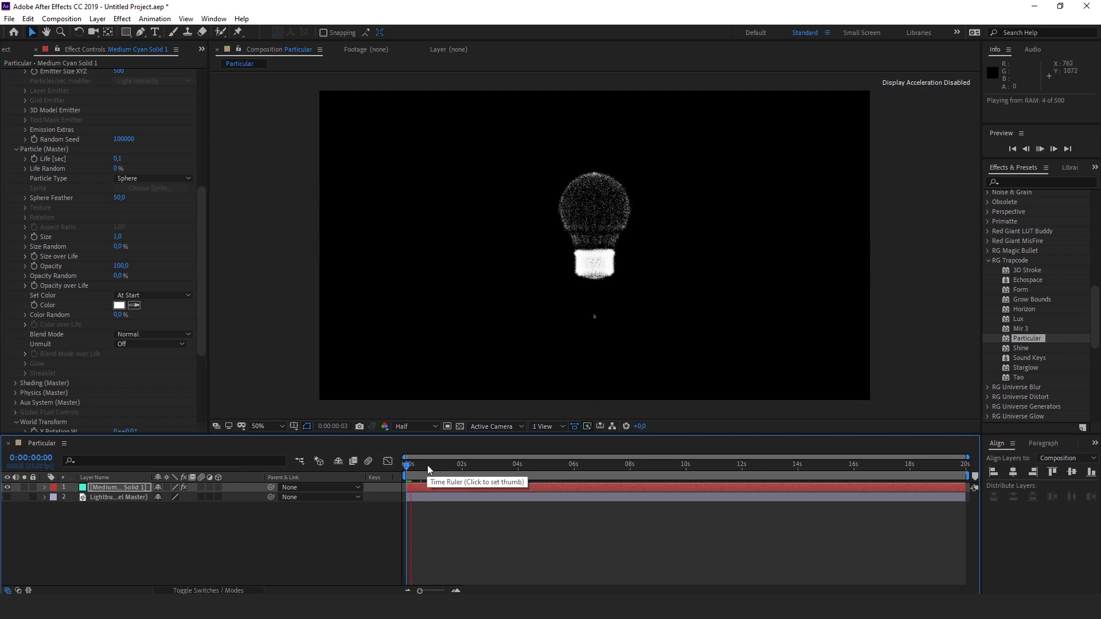
key(space)
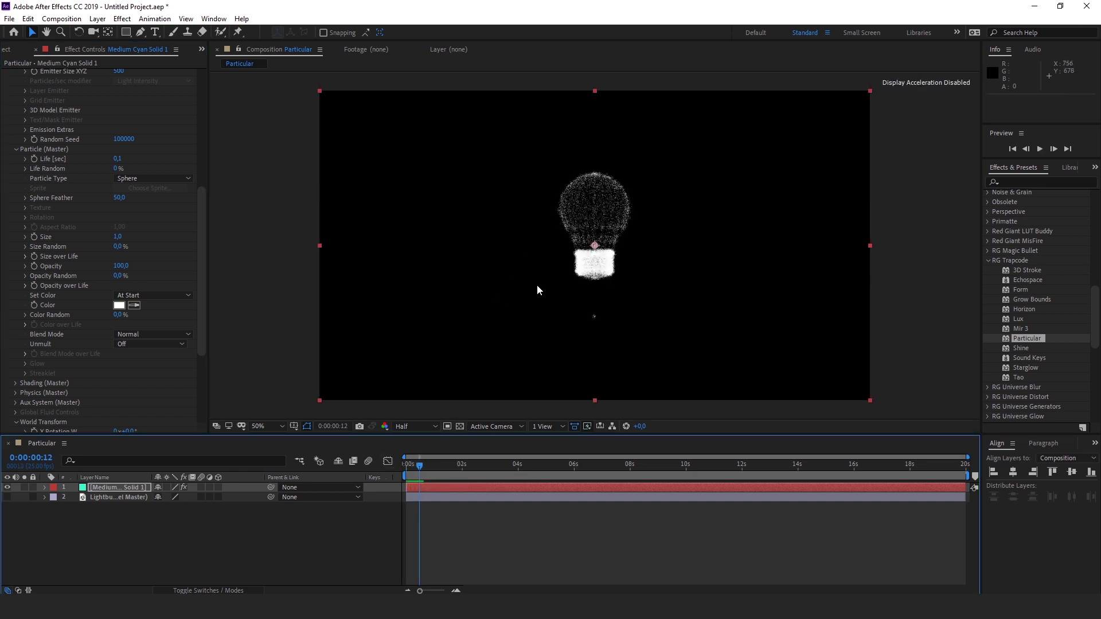
key(period)
key(comma)
key(period)
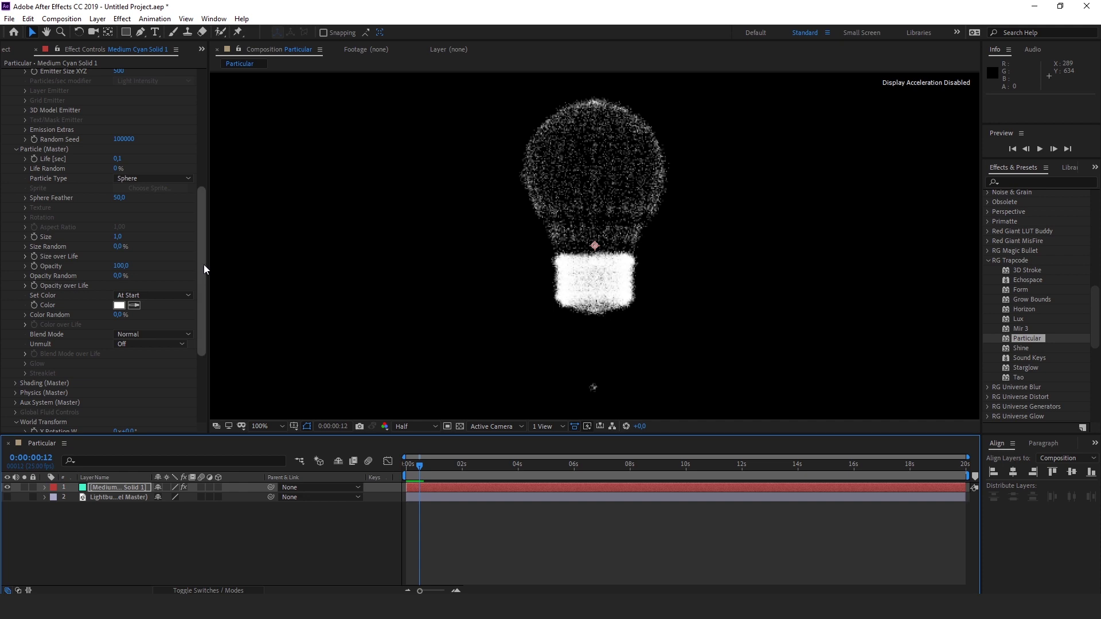
Set the Particular particle Life to 1,0 seconds
click(125, 158)
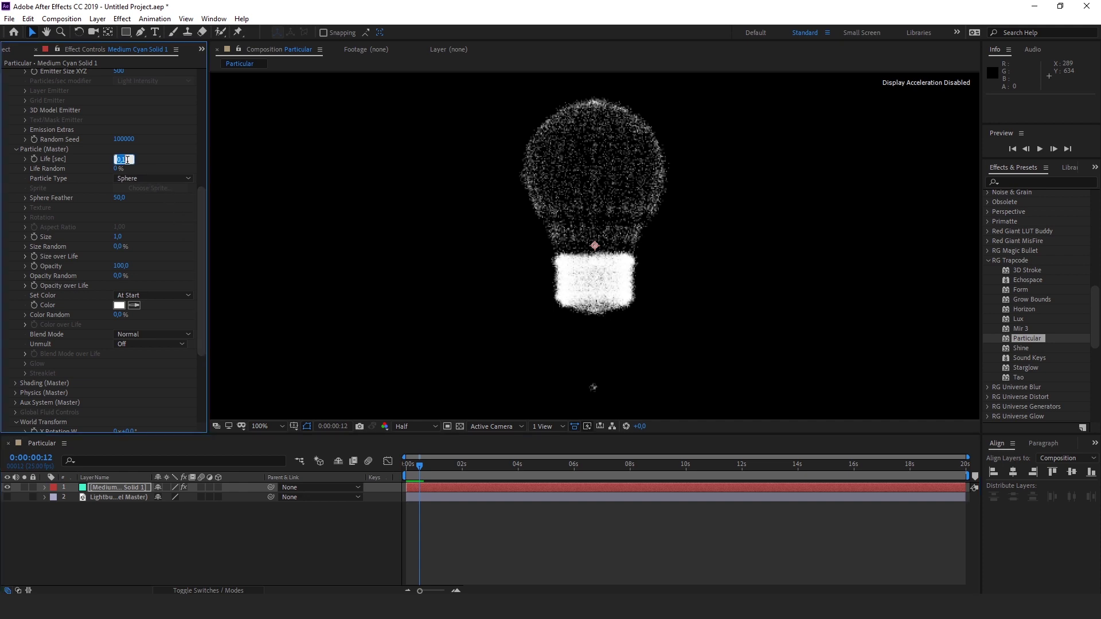
text(1)
click(373, 271)
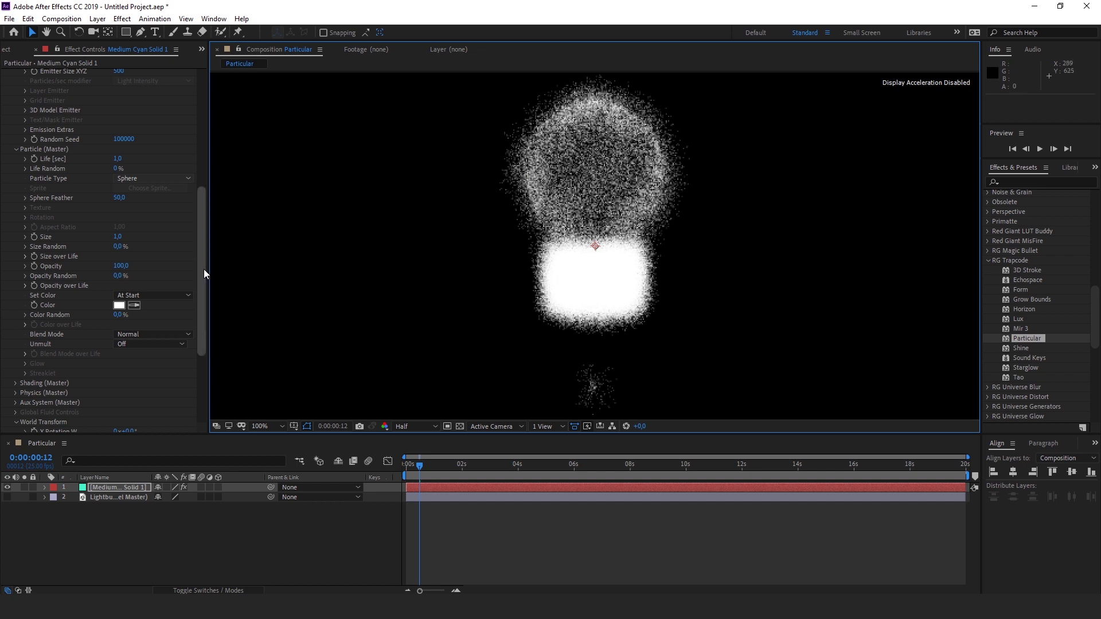
mouse_move(204, 265)
mouse_down()
mouse_move(205, 276)
mouse_move(208, 265)
mouse_up()
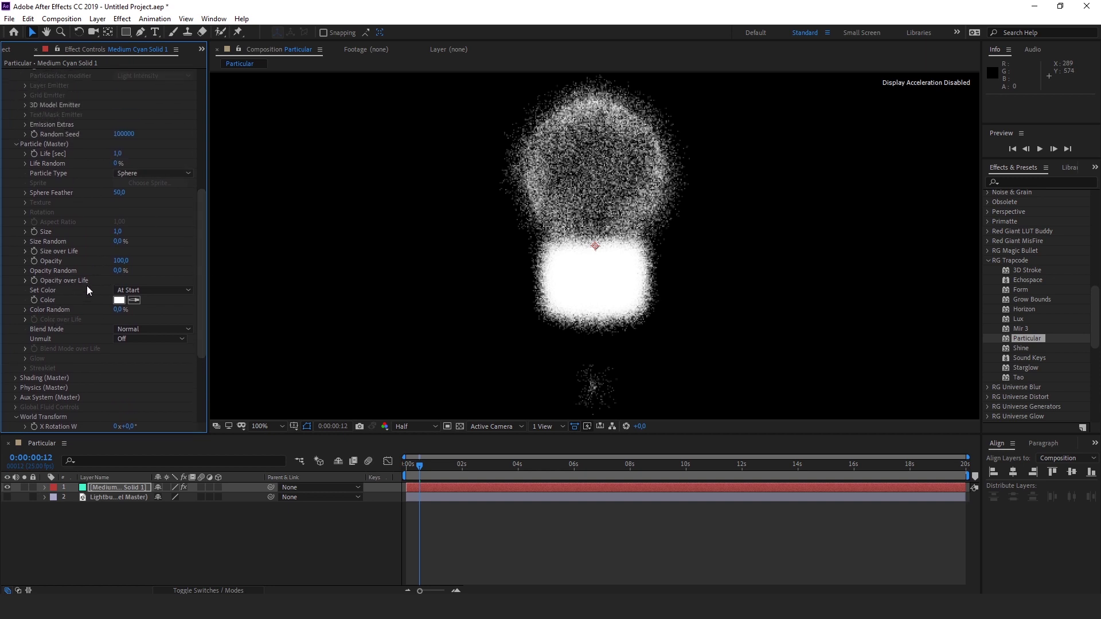
Set particle colour to Over Life and expand the Color over Life settings
click(152, 291)
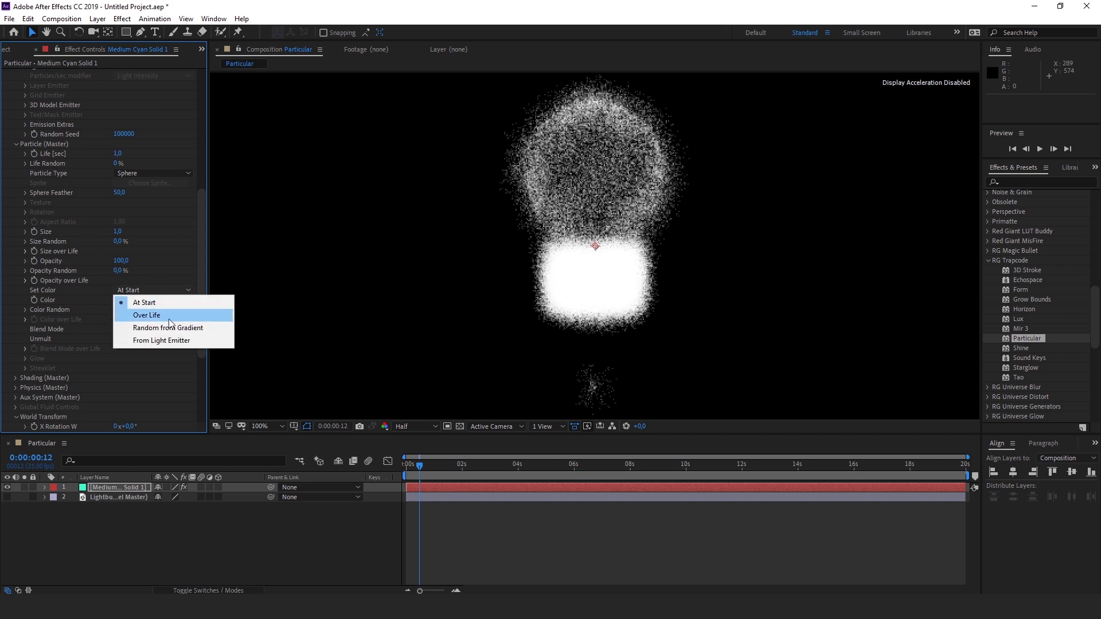
click(170, 316)
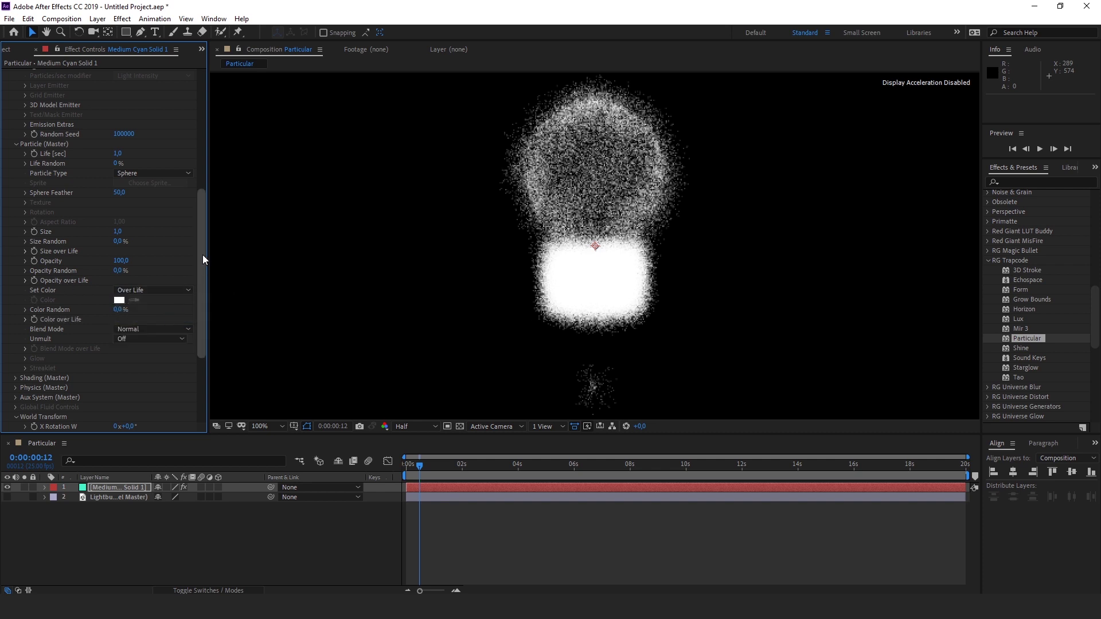
drag(202, 255, 204, 273)
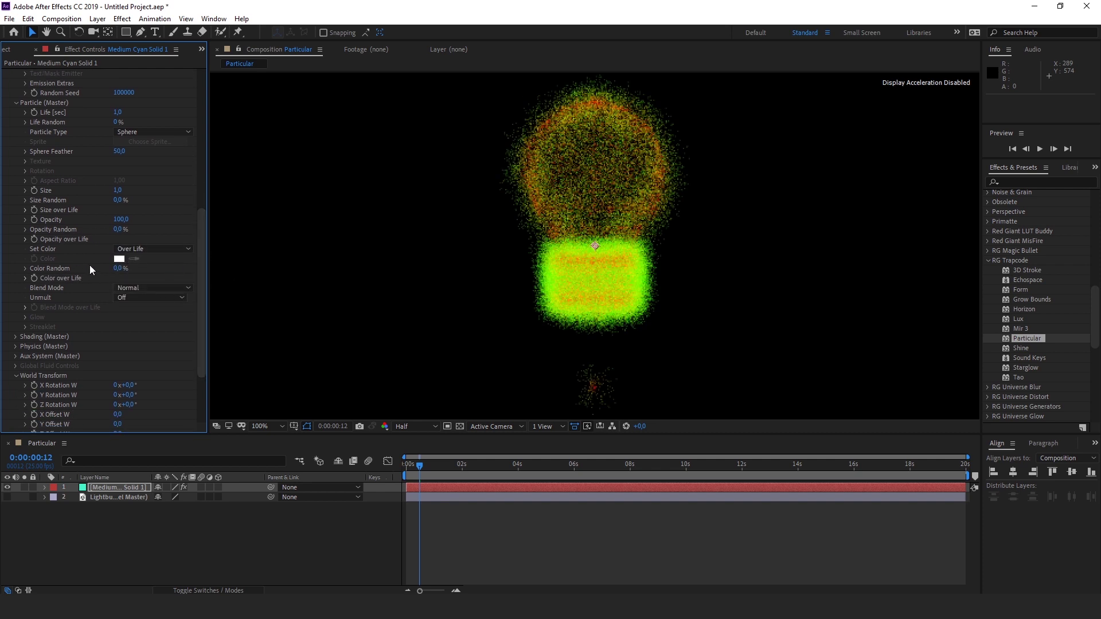
click(25, 269)
click(25, 268)
click(26, 278)
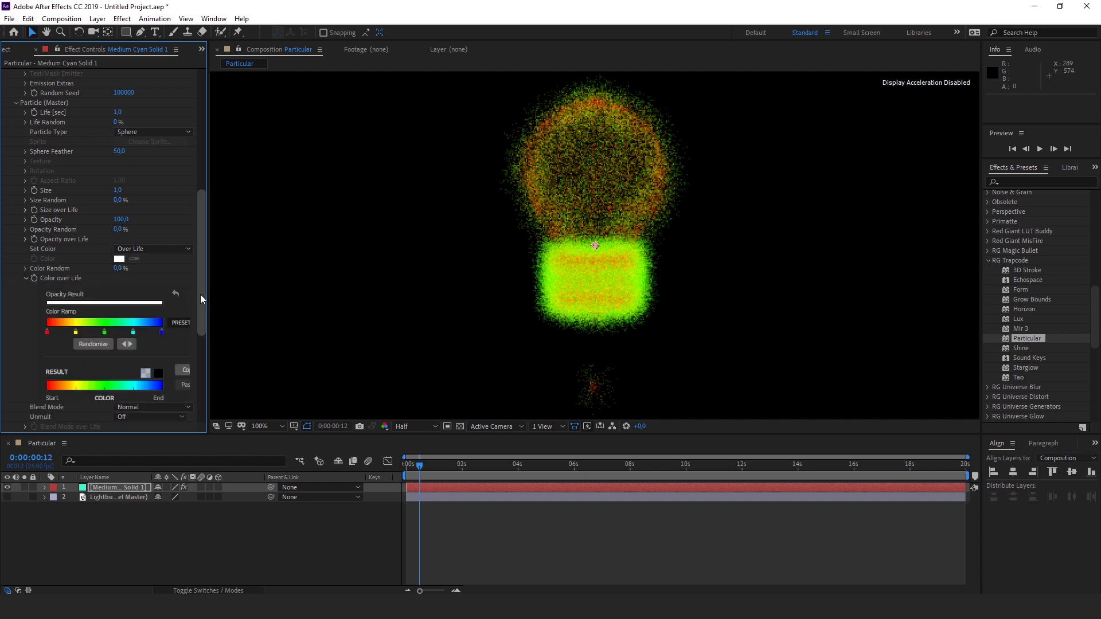
drag(201, 294, 204, 332)
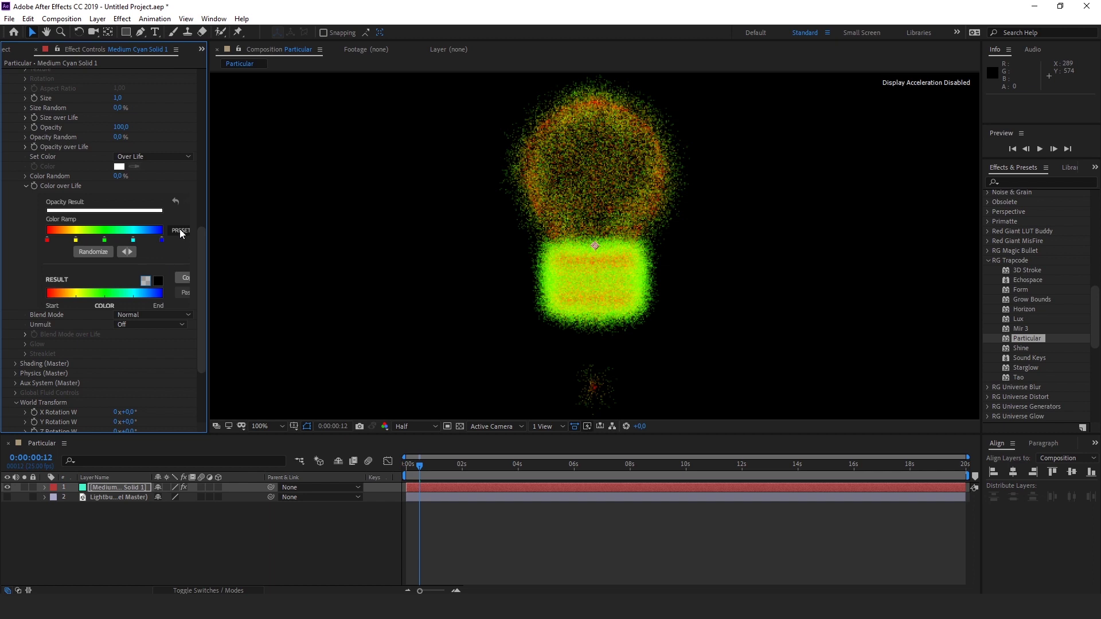
Apply the white-to-black Color Ramp preset and scrub the timeline to watch particles build
click(180, 230)
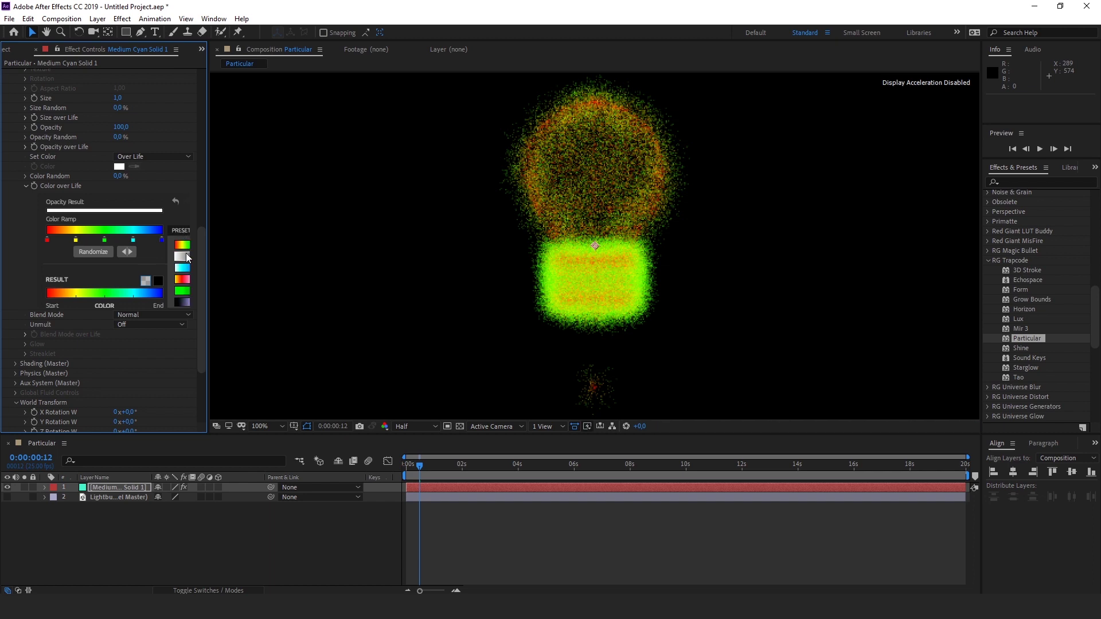
click(185, 256)
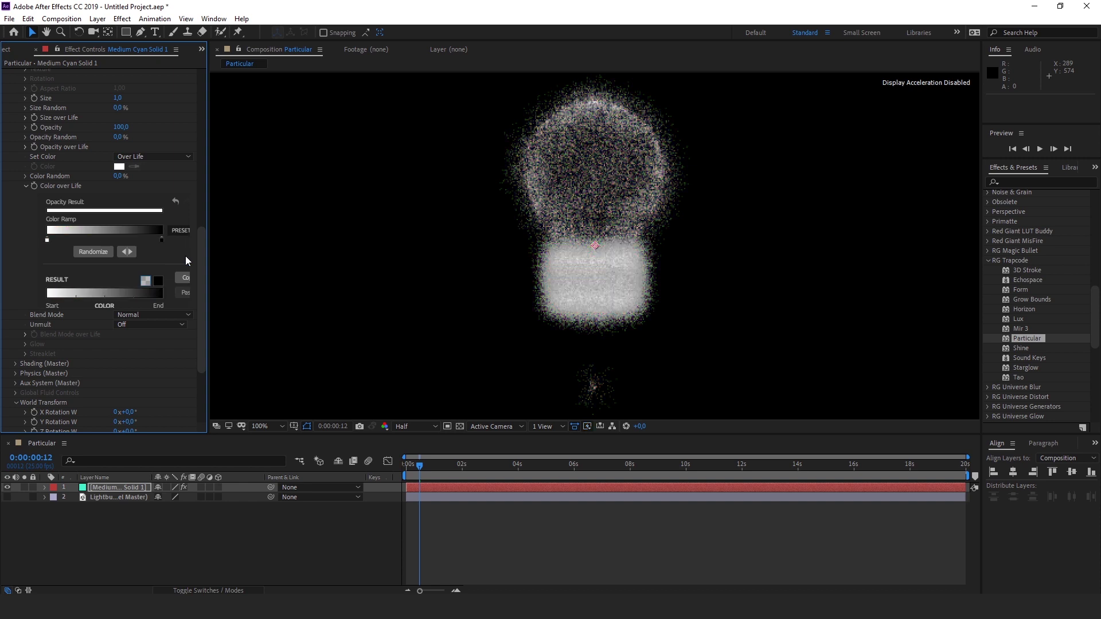
click(411, 466)
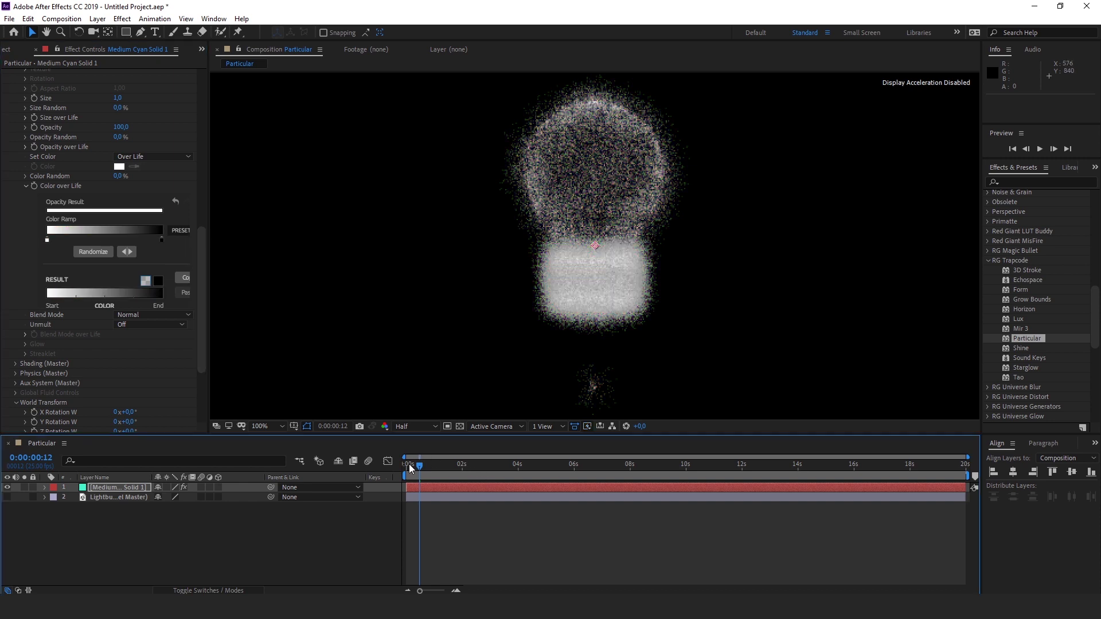
drag(411, 467, 412, 467)
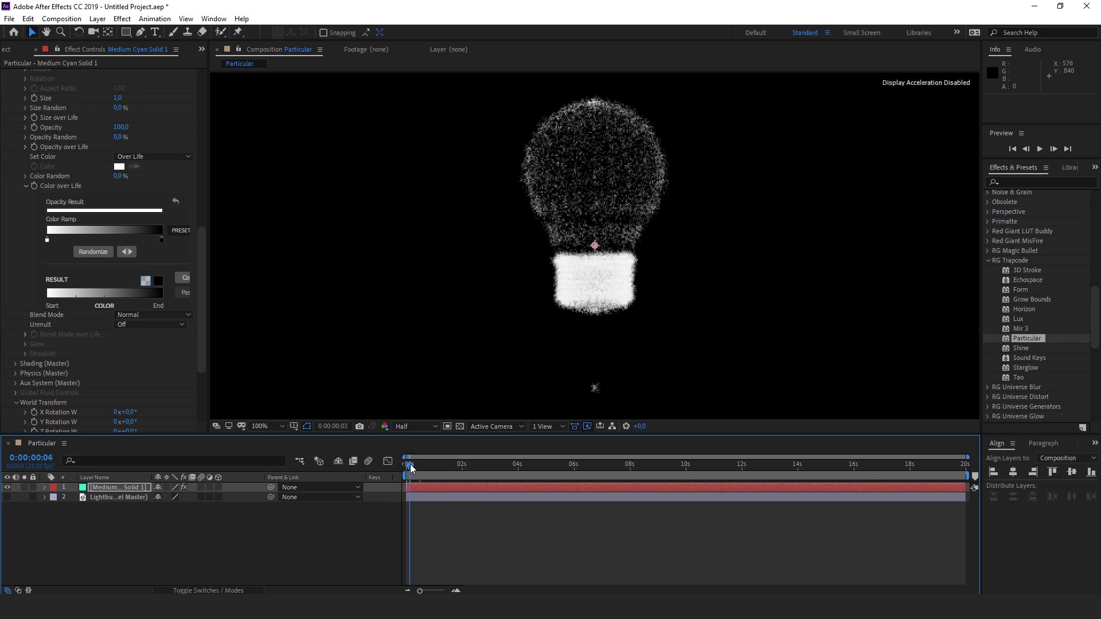
drag(411, 467, 465, 466)
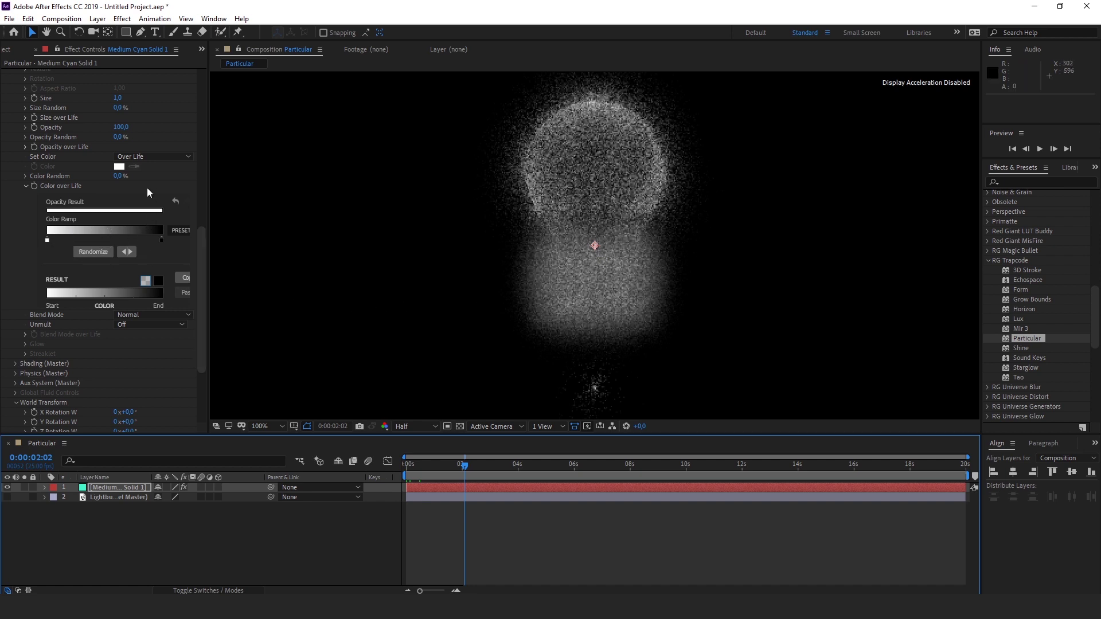
Set particle Size to 0,5 and apply the cyan-to-blue Color Ramp preset
click(118, 98)
text(0,5)
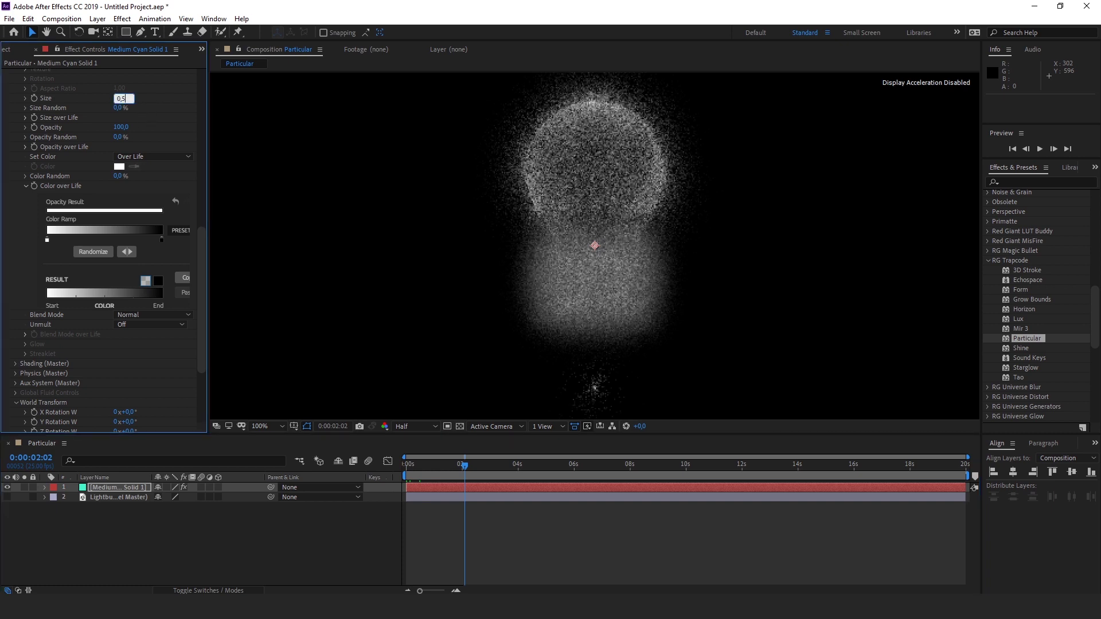
key(Return)
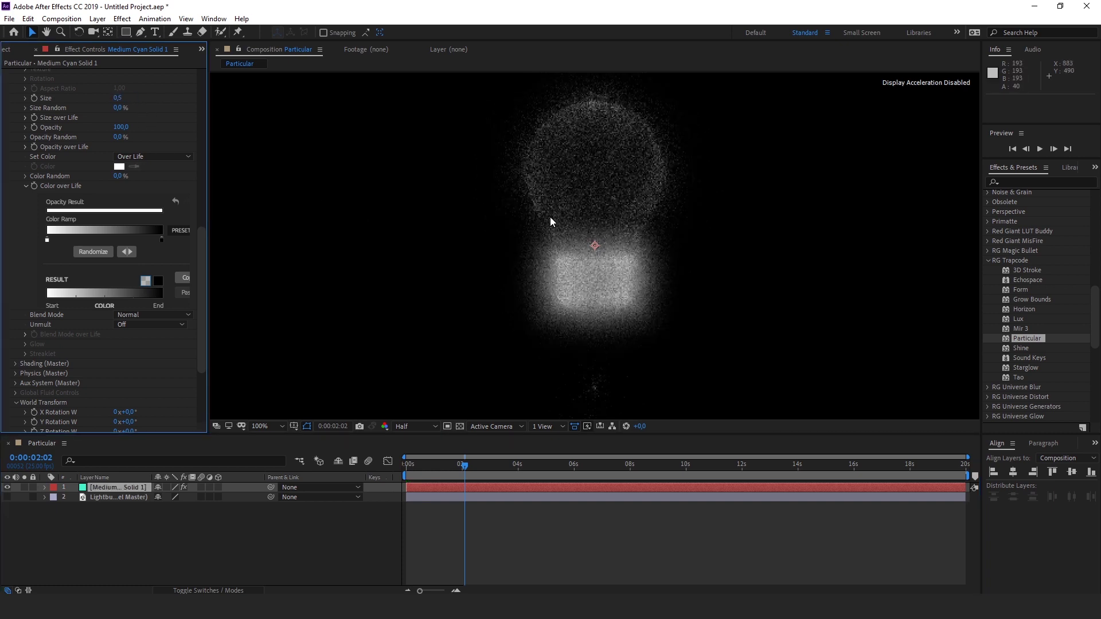
click(182, 231)
click(186, 273)
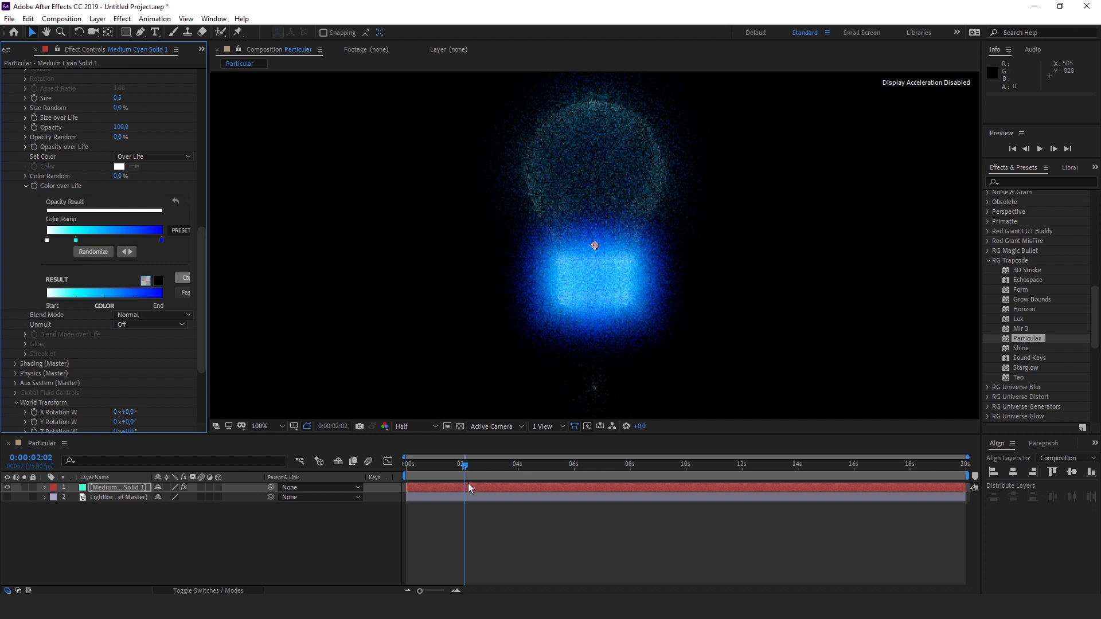
Preview the particle animation from the first frame
drag(464, 465, 401, 466)
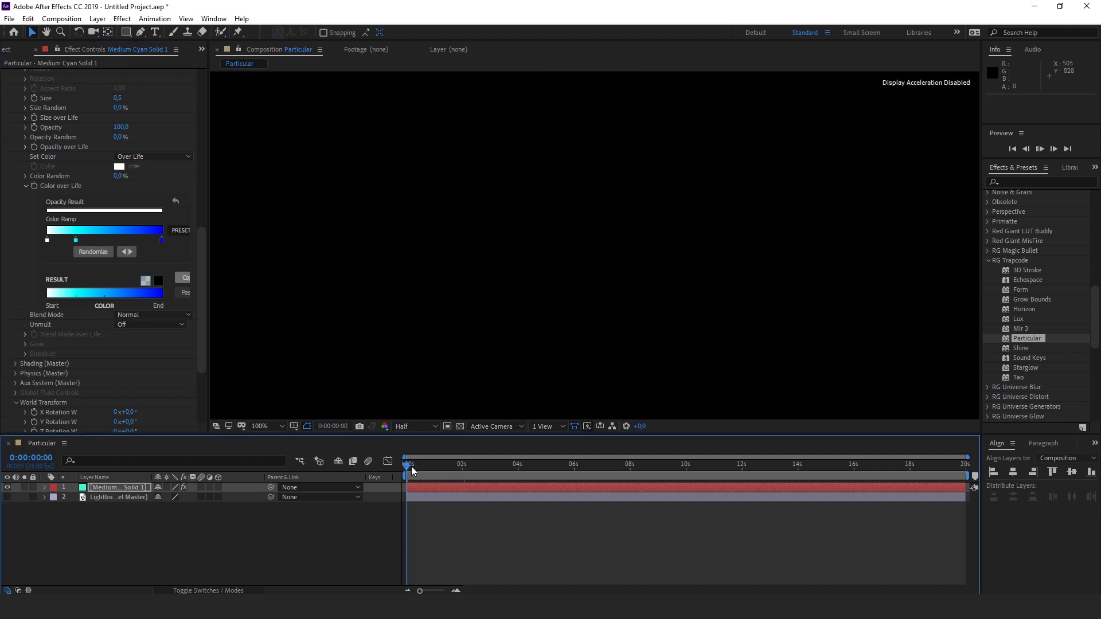
key(space)
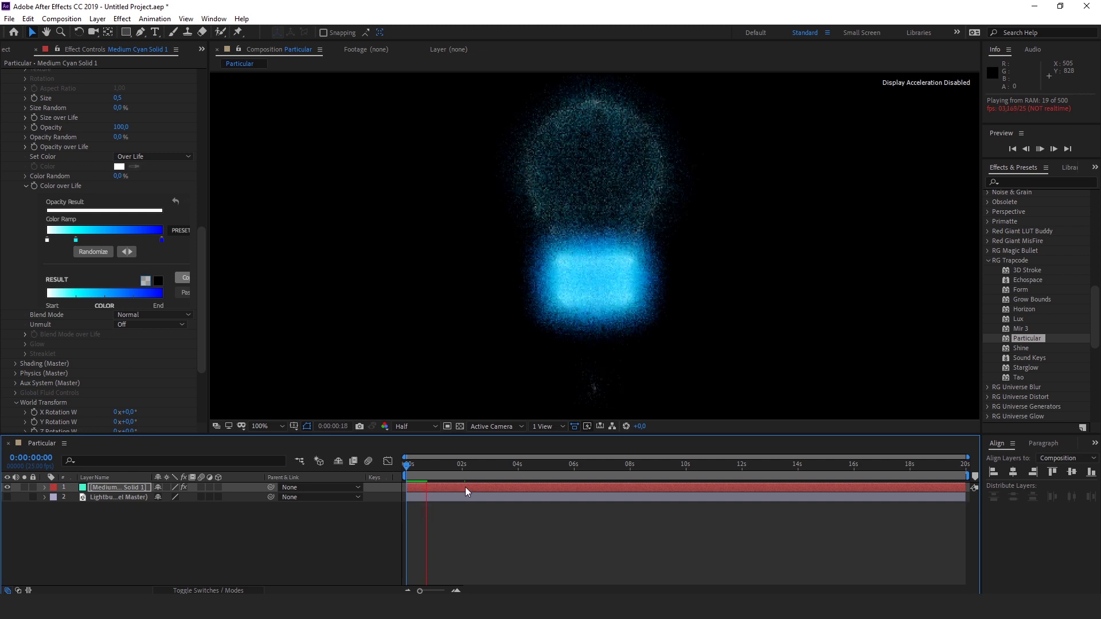
key(space)
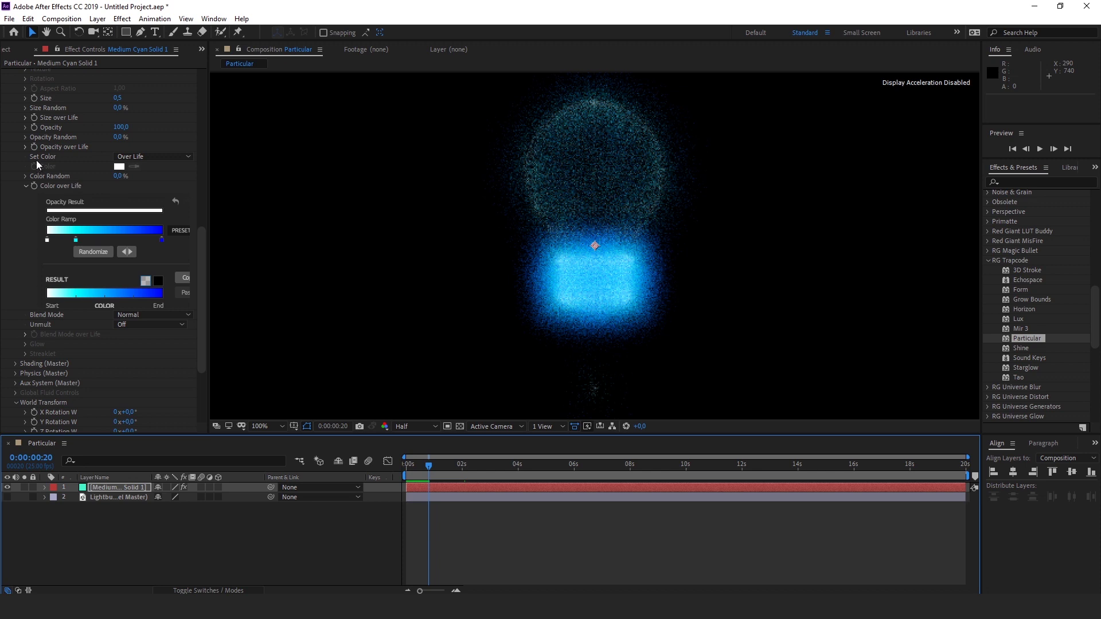
Give Opacity over Life the descending ramp preset and preview from the start
click(25, 149)
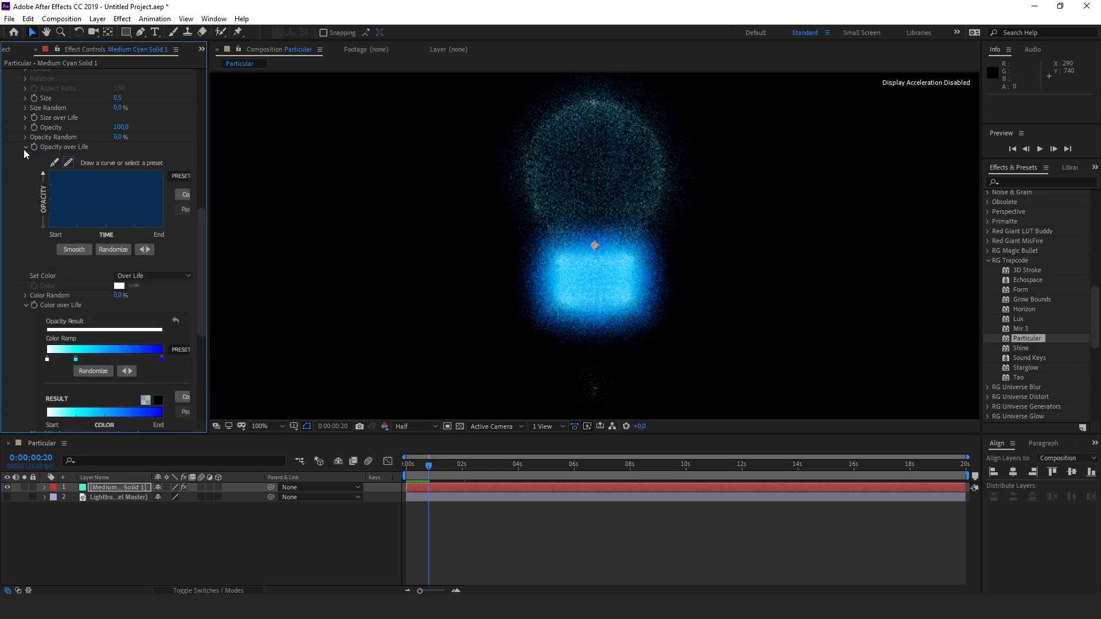
mouse_move(184, 177)
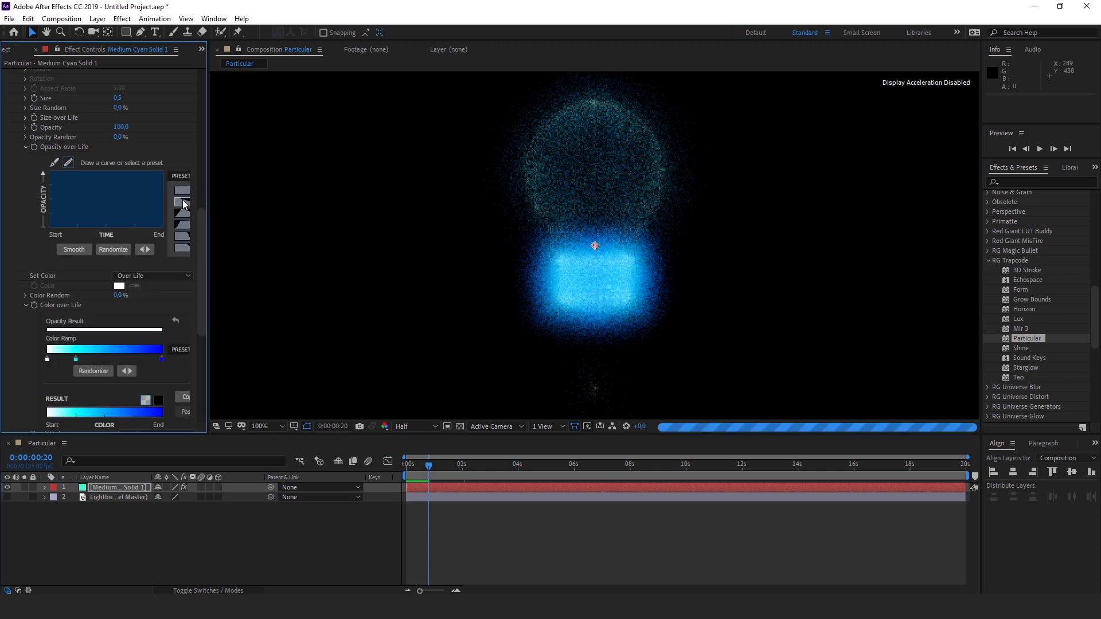
click(183, 203)
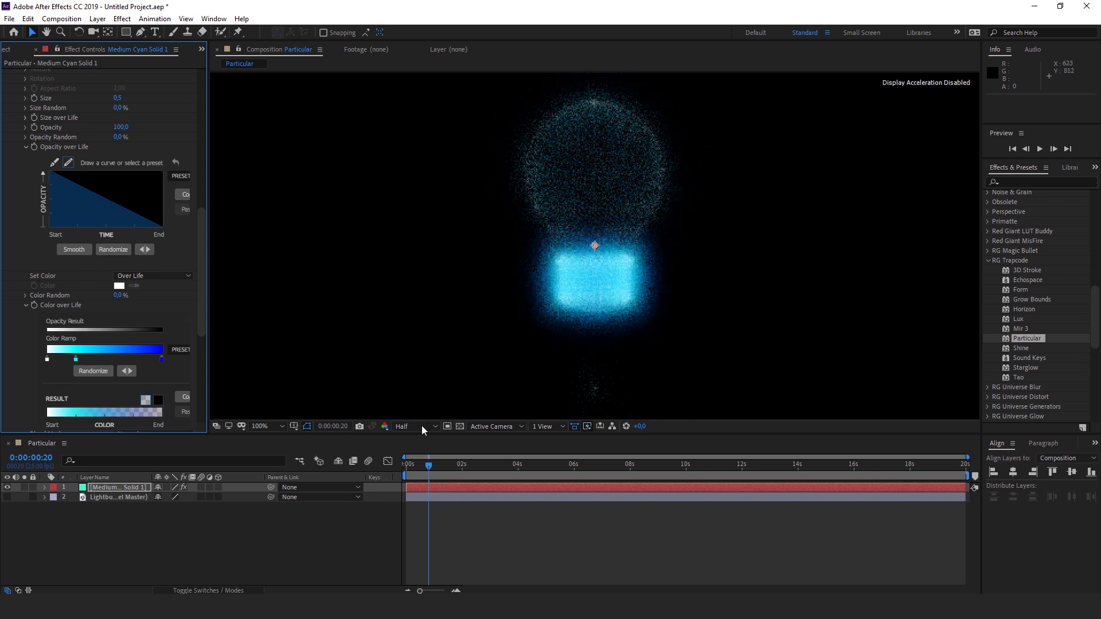
drag(432, 463, 406, 432)
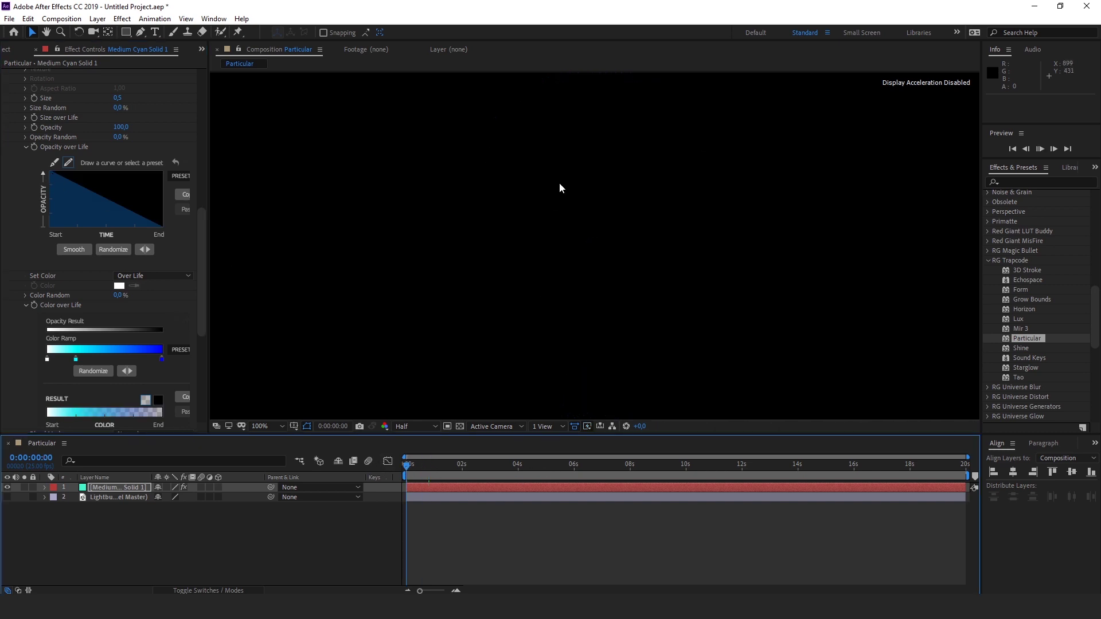
key(space)
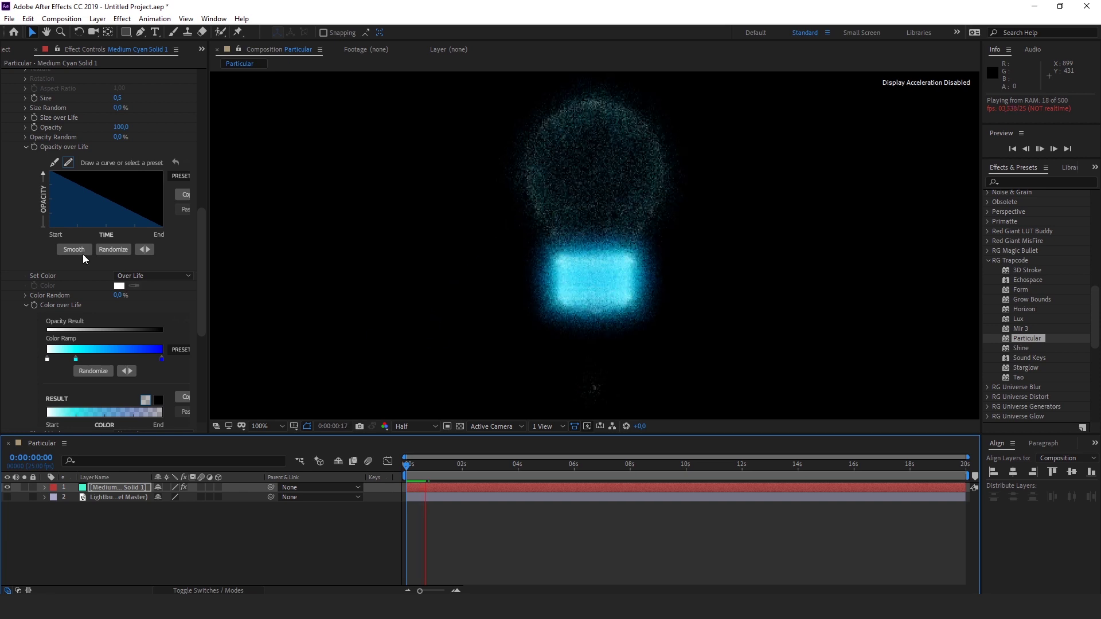
Change particle Size to 0,3 and preview the animation from the start
click(119, 100)
text(0,5)
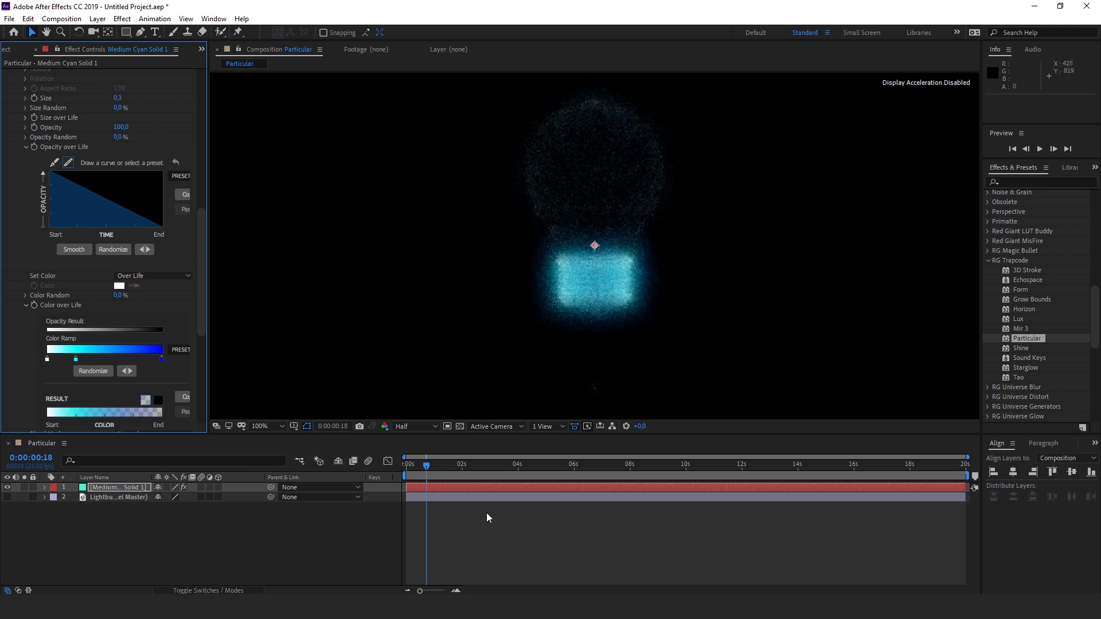
drag(420, 471, 373, 460)
key(space)
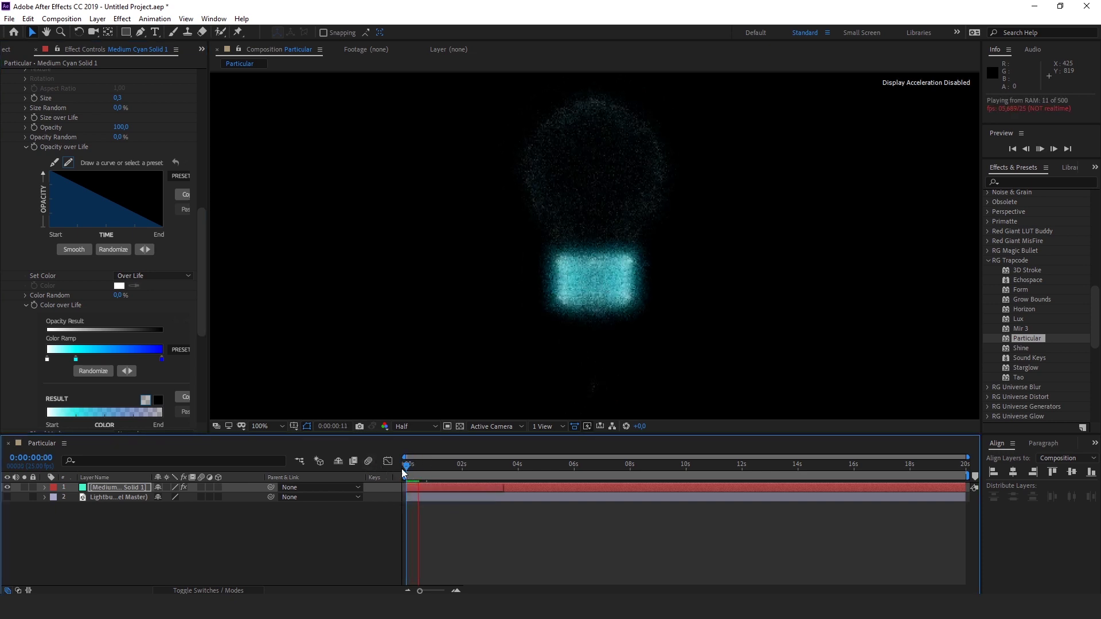
key(space)
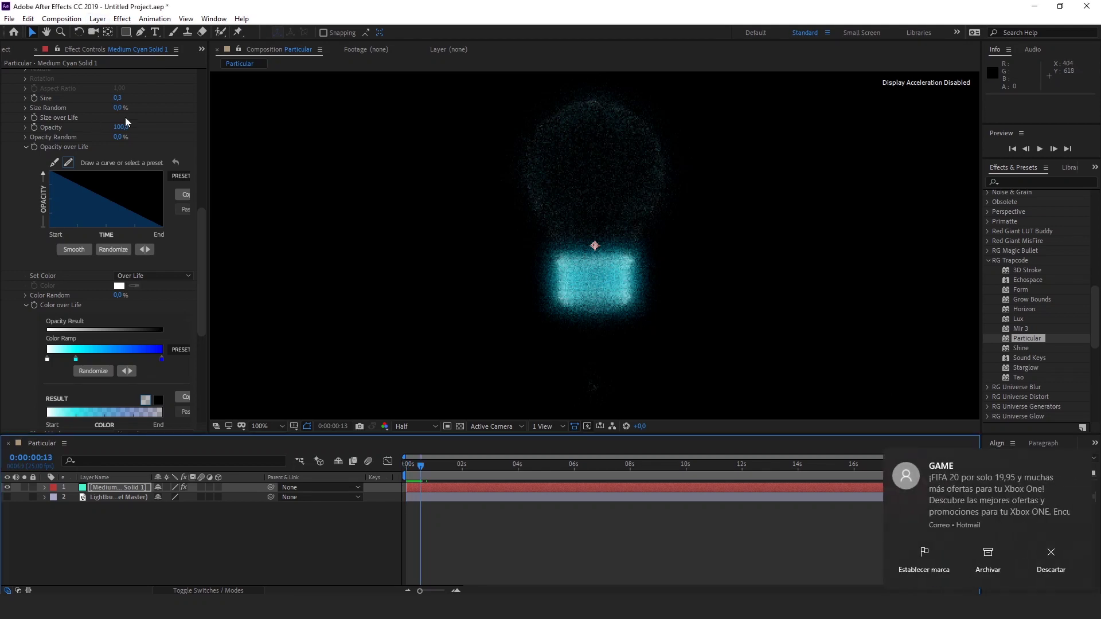
Add a new camera layer named Camera 1 to the Particular composition
click(102, 23)
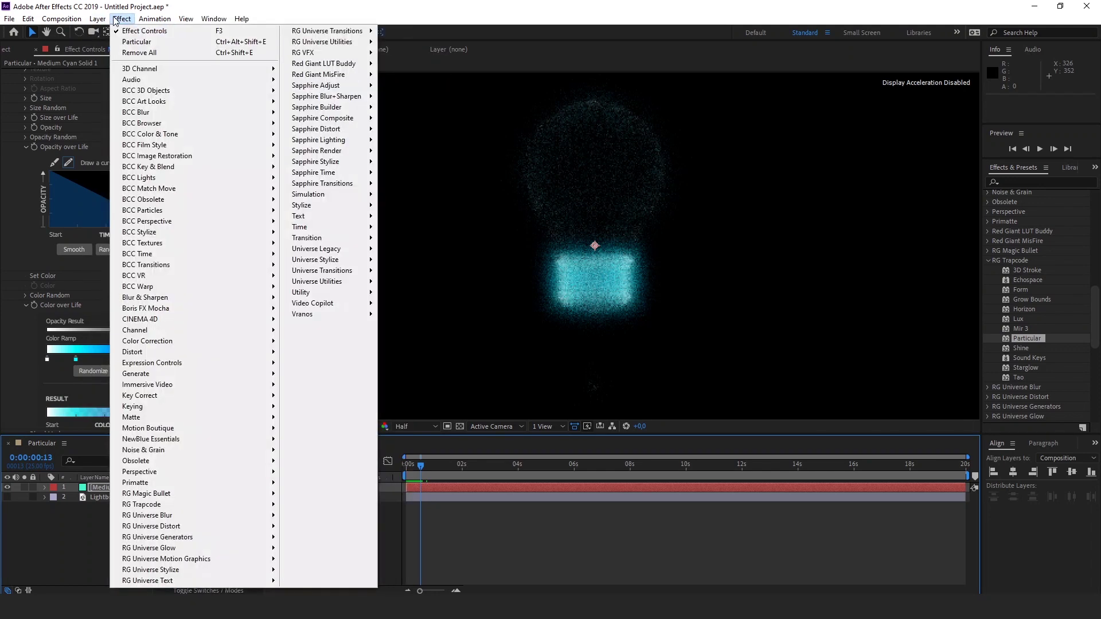
mouse_move(110, 32)
click(304, 70)
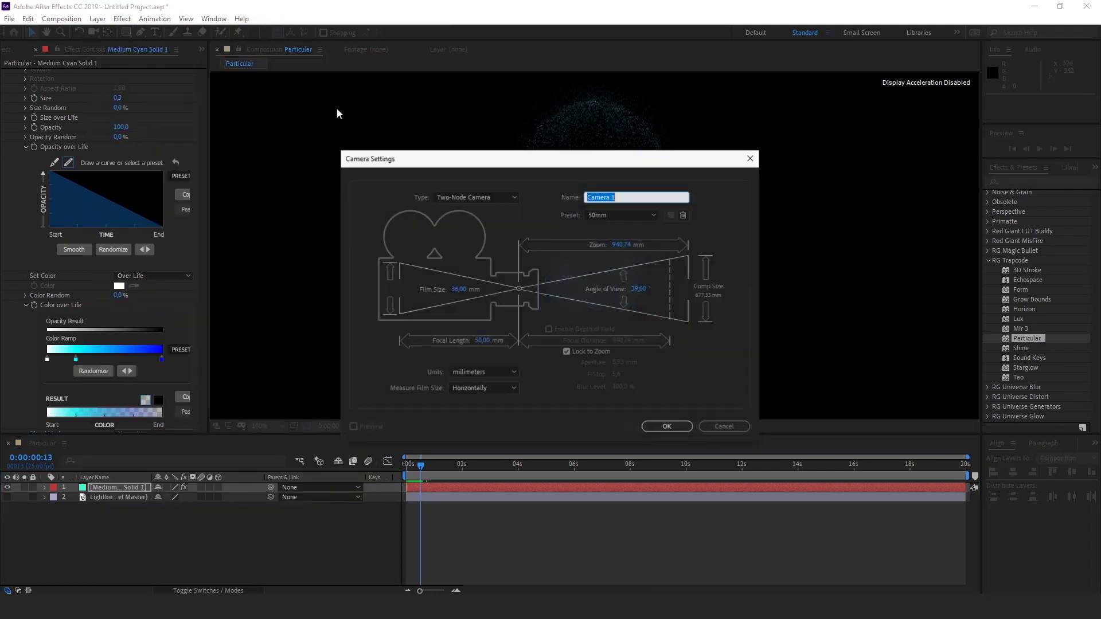
click(670, 427)
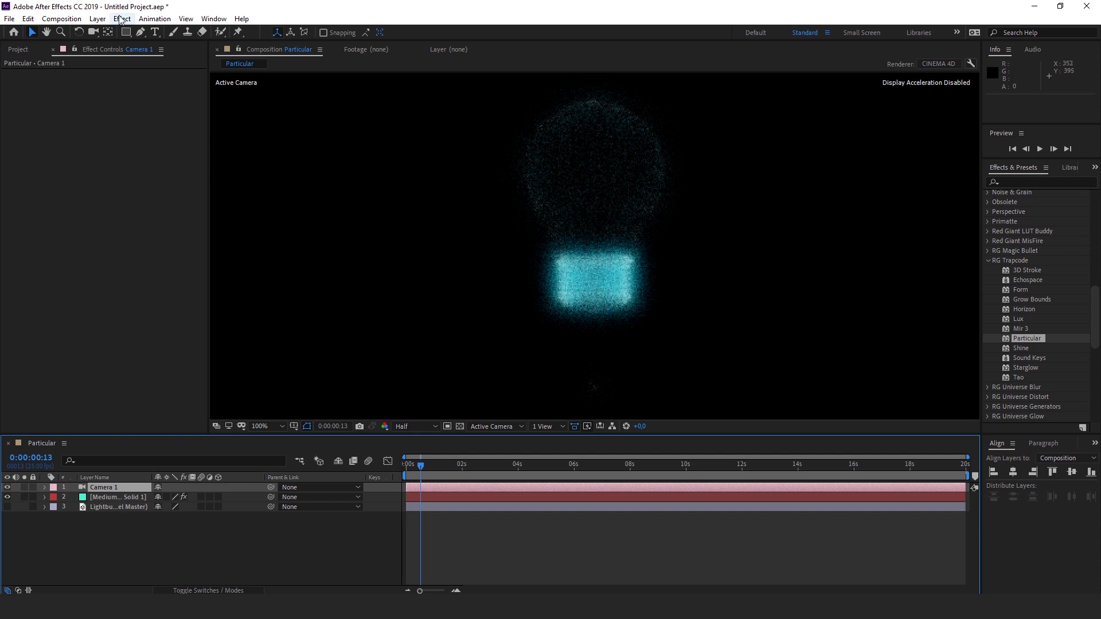
click(94, 32)
Orbit the camera around the particle lightbulb, viewing it from below and closer
mouse_move(572, 214)
mouse_down()
mouse_move(636, 239)
mouse_move(597, 271)
mouse_move(524, 241)
mouse_up()
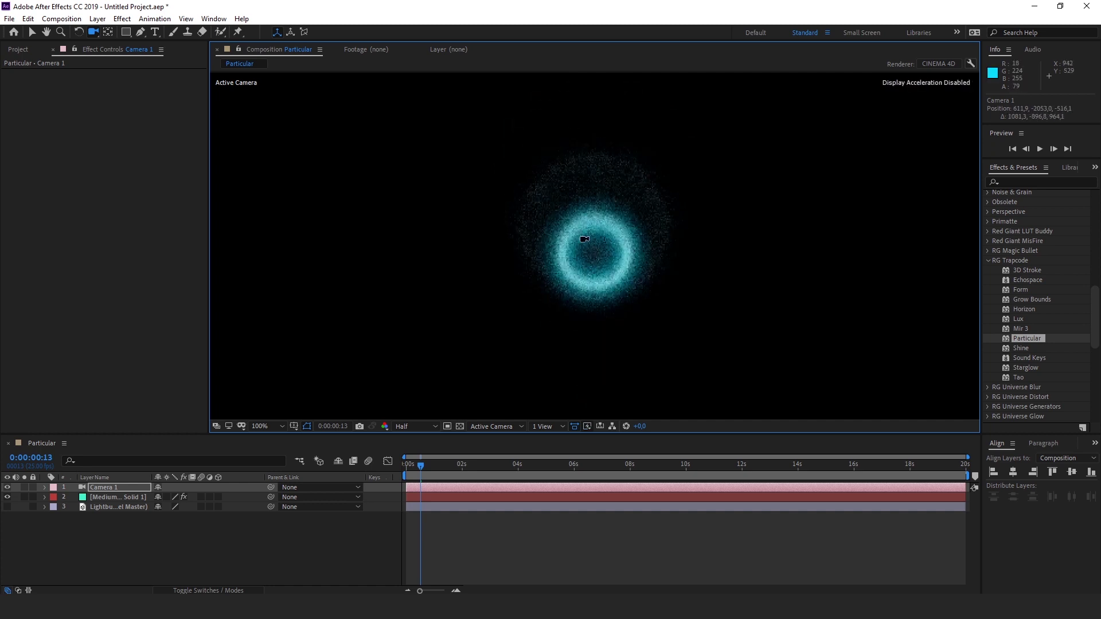
mouse_move(639, 184)
mouse_down()
mouse_move(649, 69)
mouse_move(716, 223)
mouse_up()
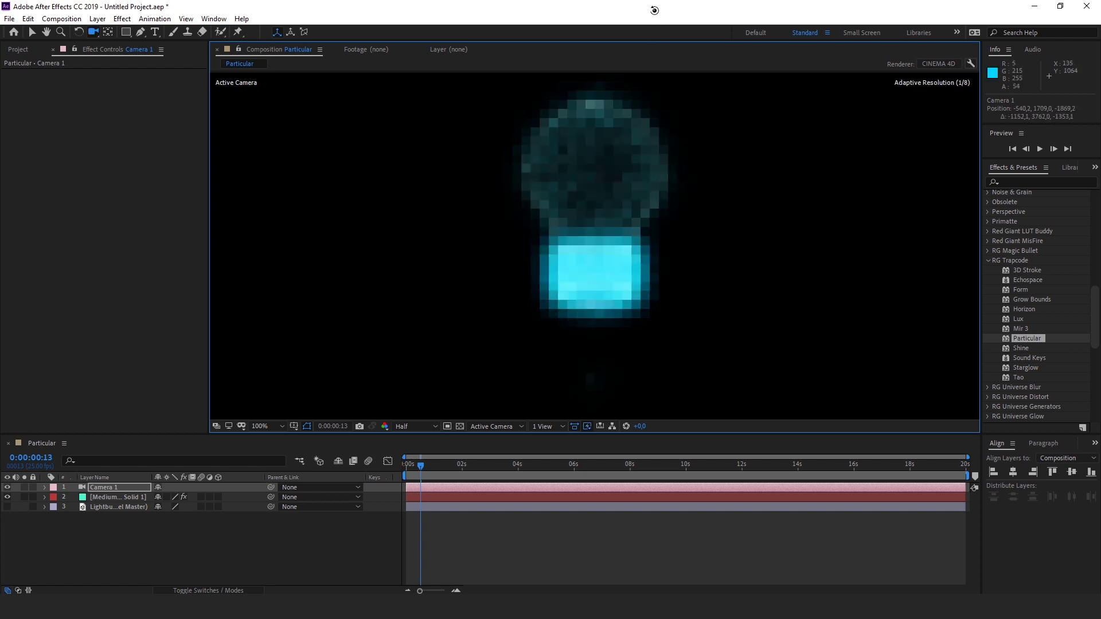
mouse_move(647, 254)
mouse_down()
mouse_move(512, 240)
mouse_move(627, 246)
mouse_up()
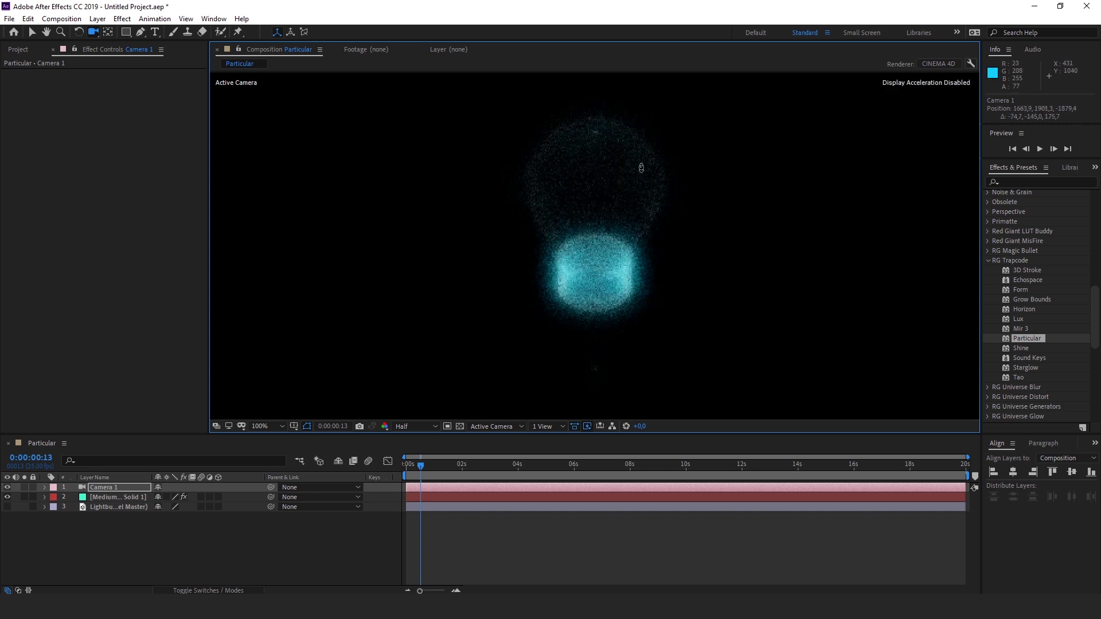
mouse_move(642, 167)
mouse_down()
mouse_move(646, 68)
mouse_move(711, 107)
mouse_up()
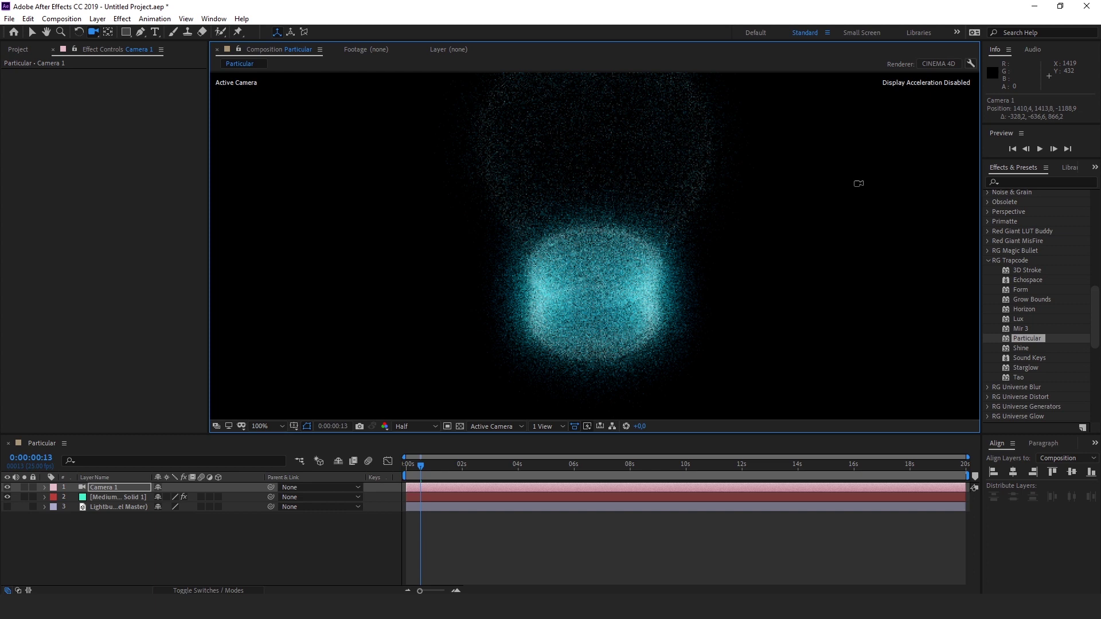
Delete all three layers from the Particular composition
click(13, 51)
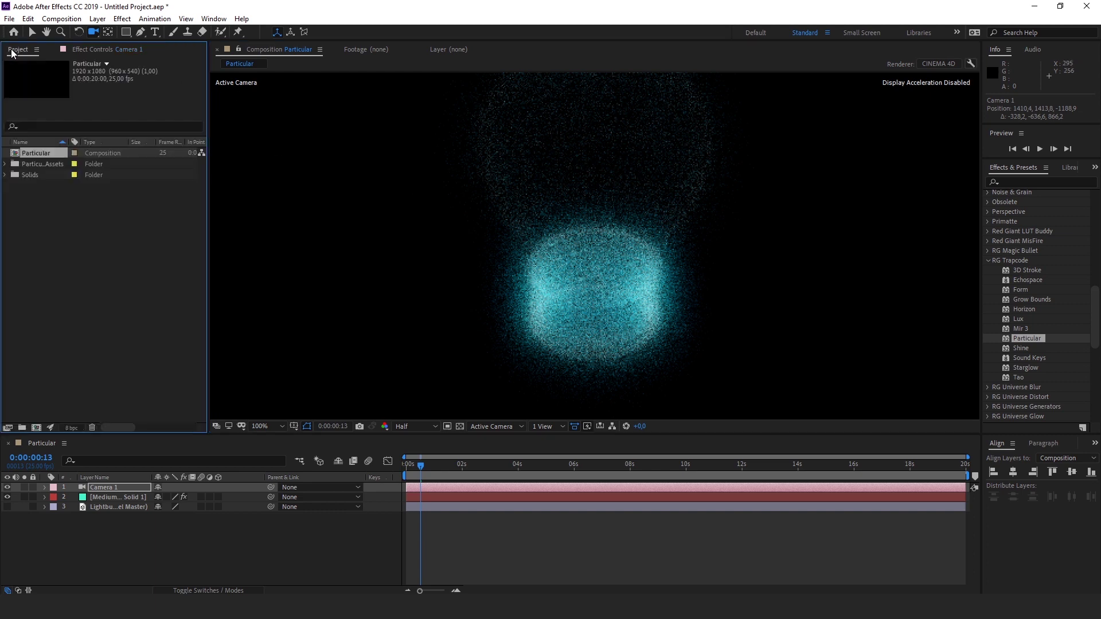
drag(172, 552, 119, 483)
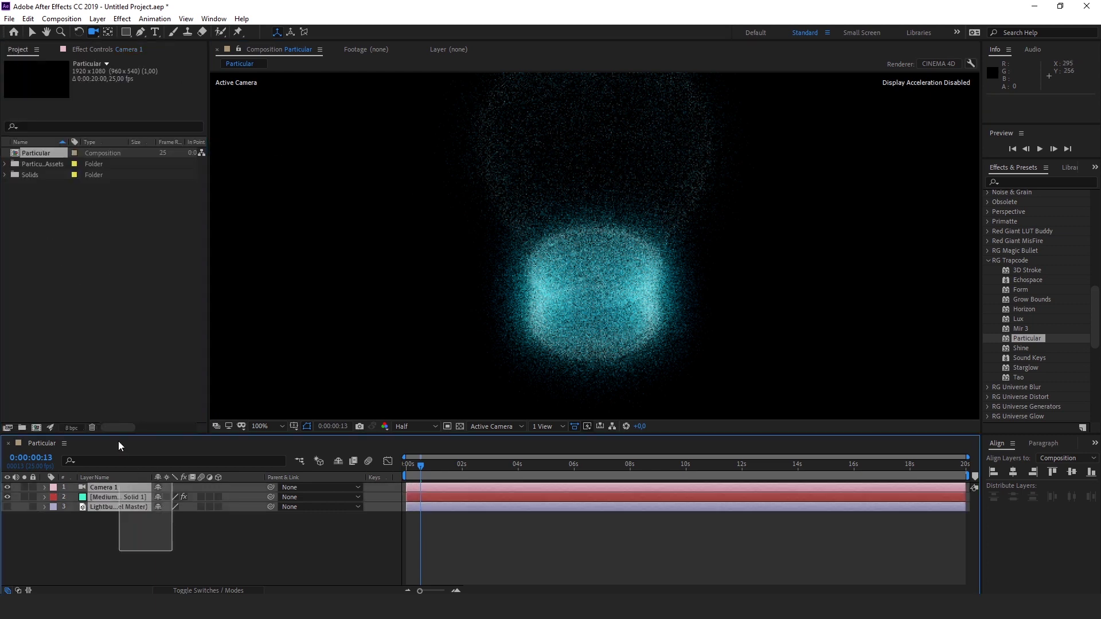
key(Delete)
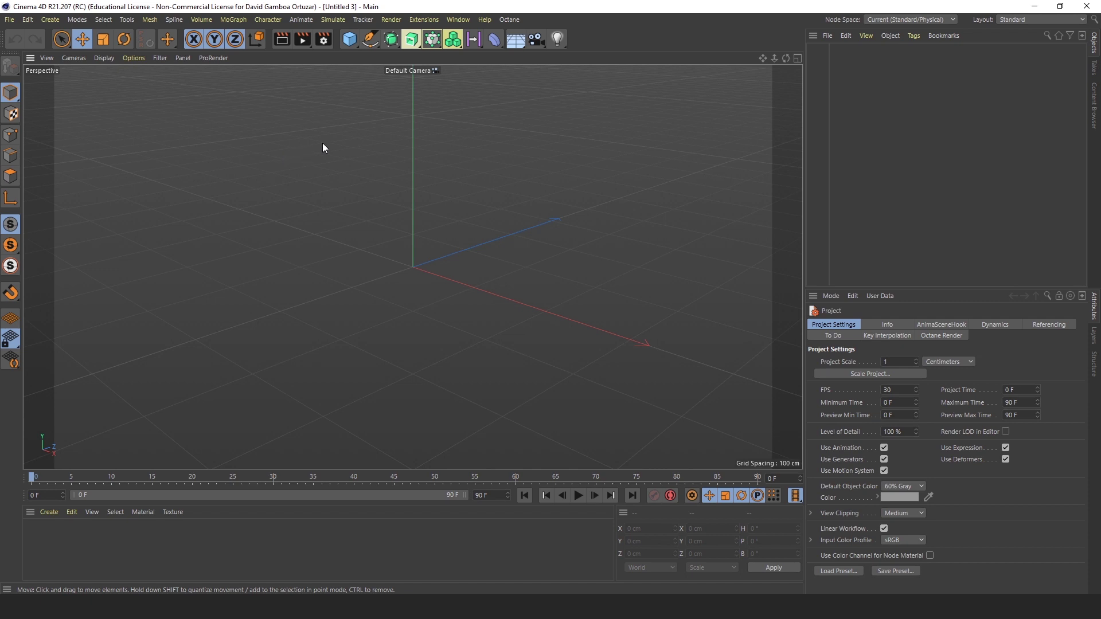
Add a Text spline reading 'Escuelacine.com'
click(349, 41)
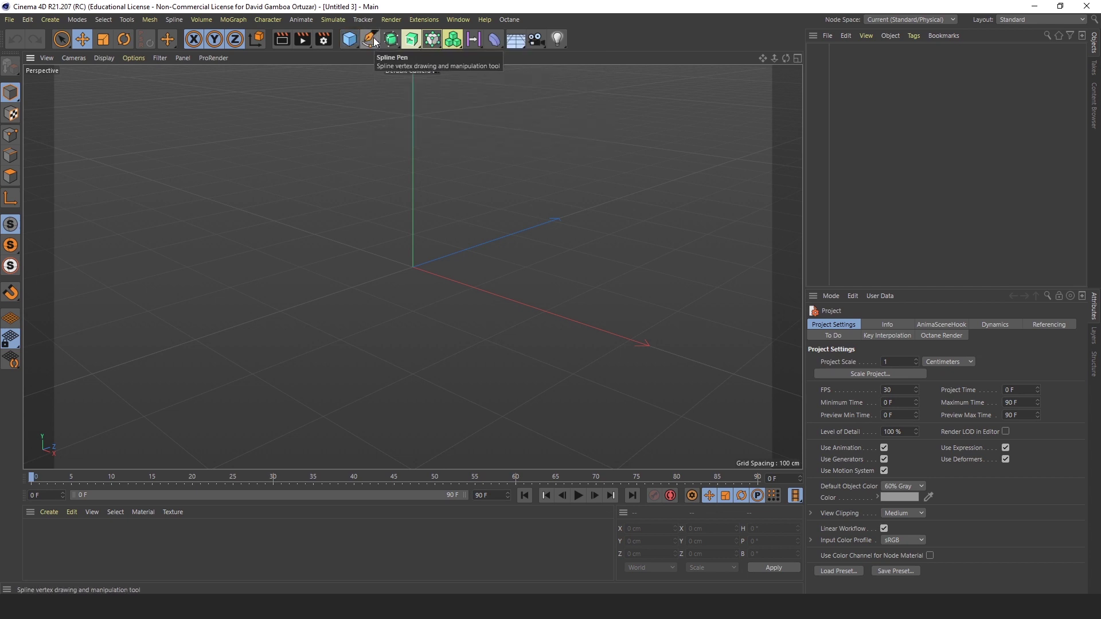
click(372, 40)
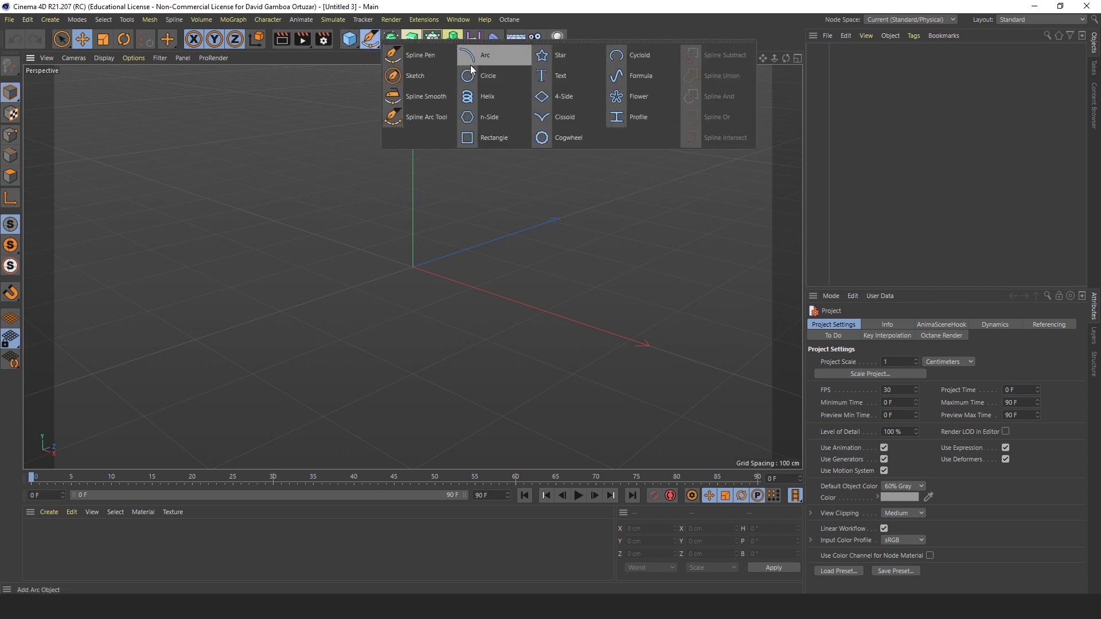
click(541, 75)
drag(851, 350, 819, 357)
text(Escuelac)
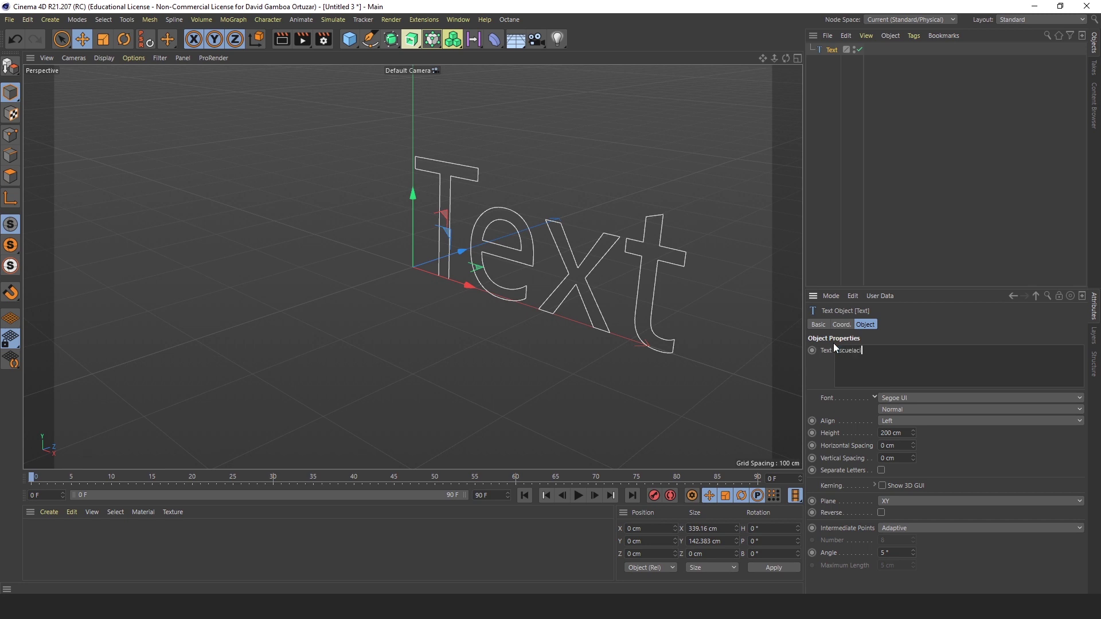
text(ine.com)
click(828, 376)
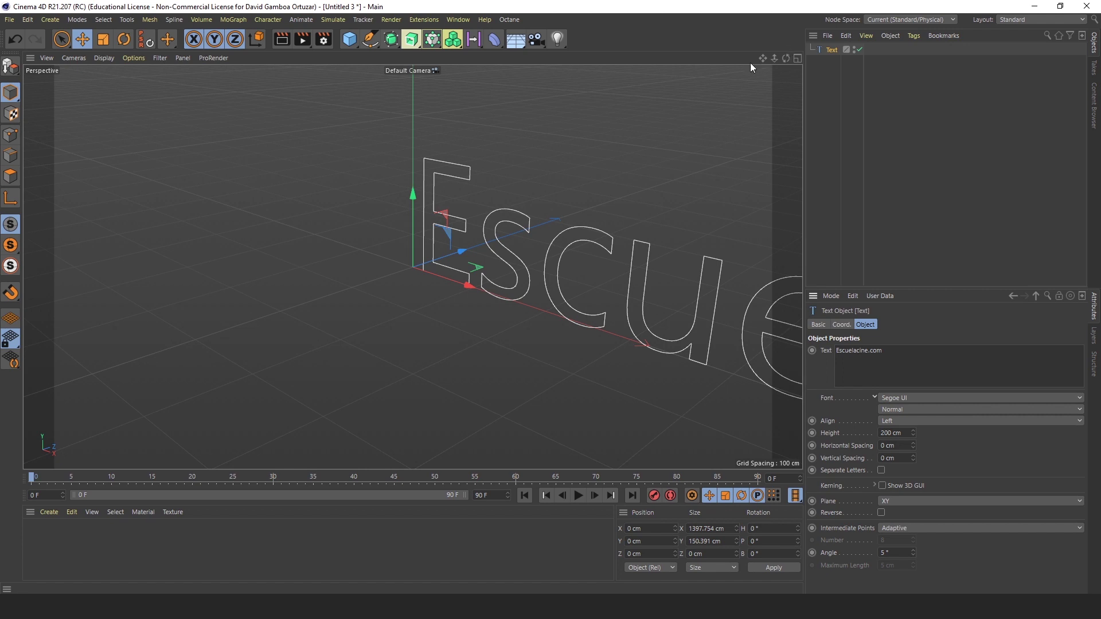
Frame the whole text in the viewport and add an Extrude object
drag(762, 58, 485, 51)
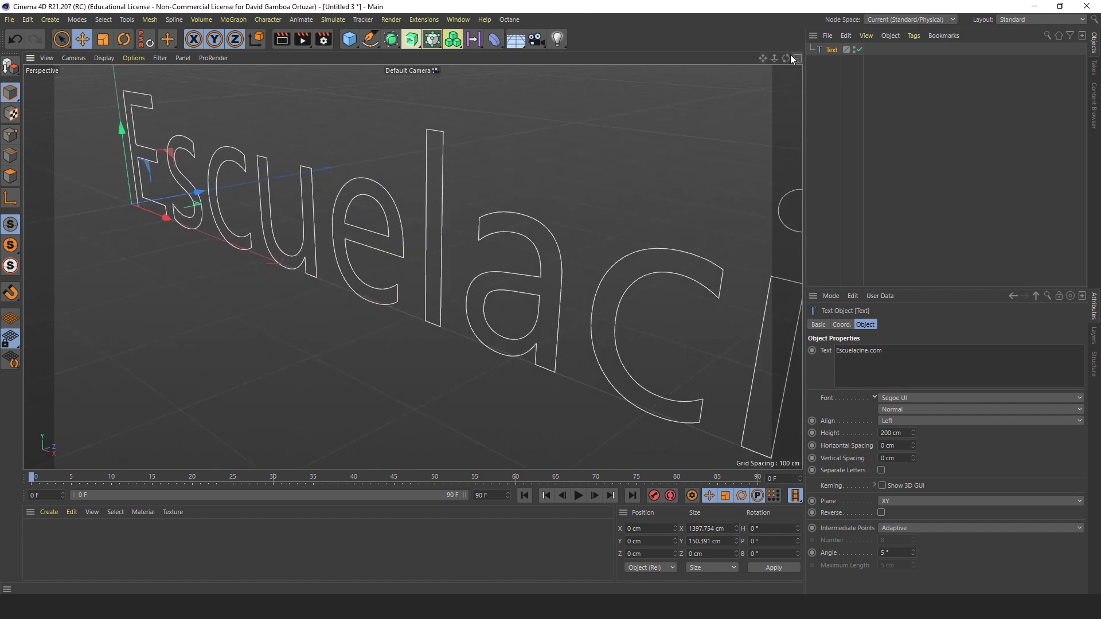
drag(774, 58, 413, 267)
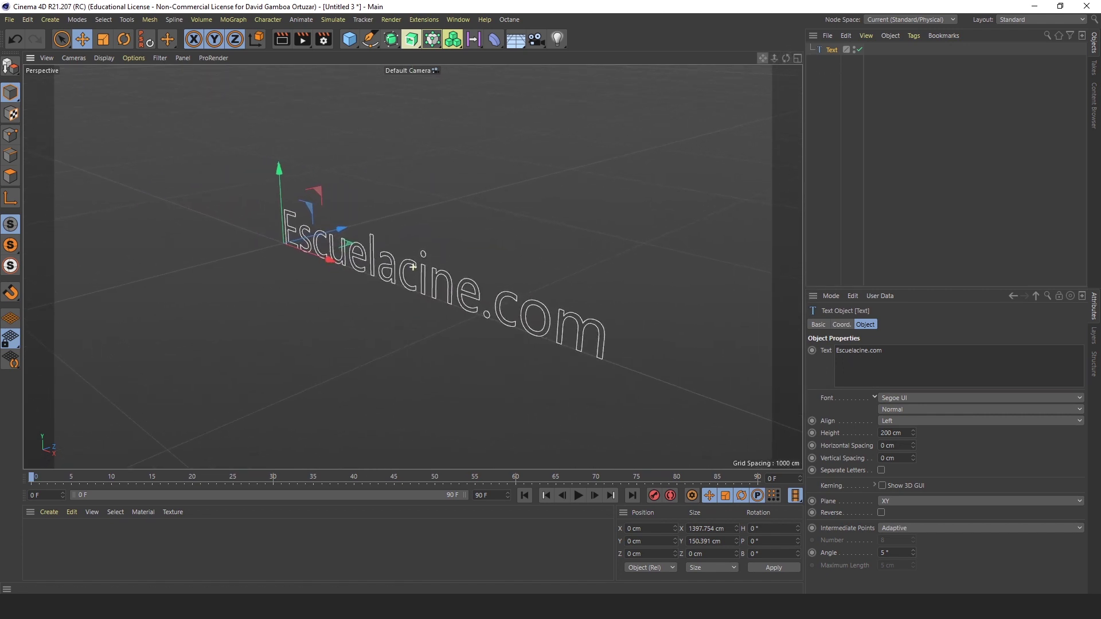
drag(763, 58, 350, 94)
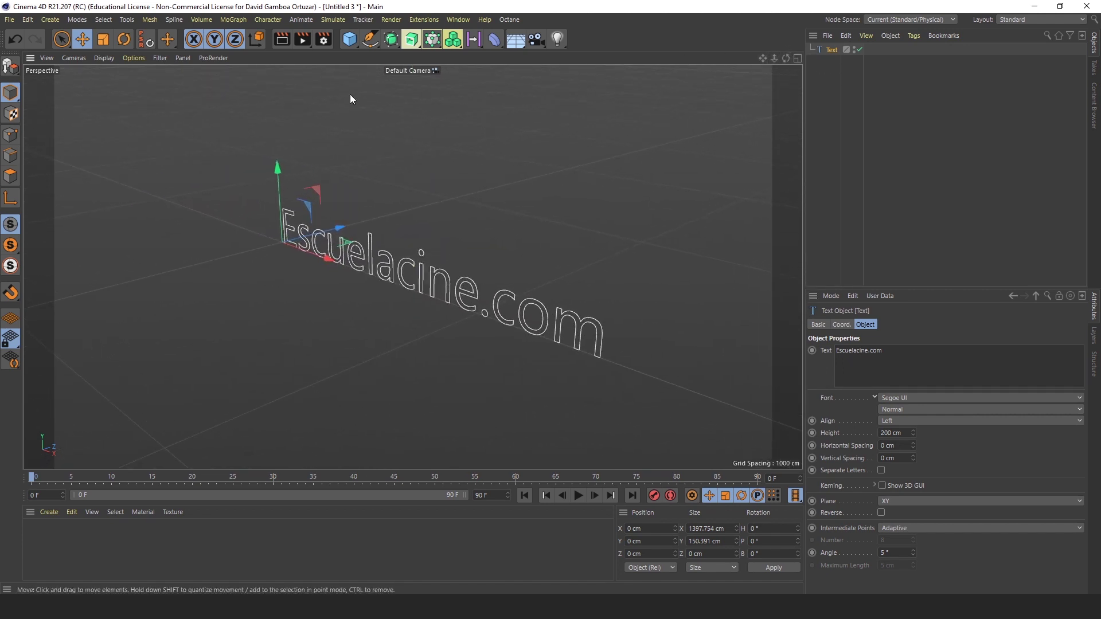
click(412, 39)
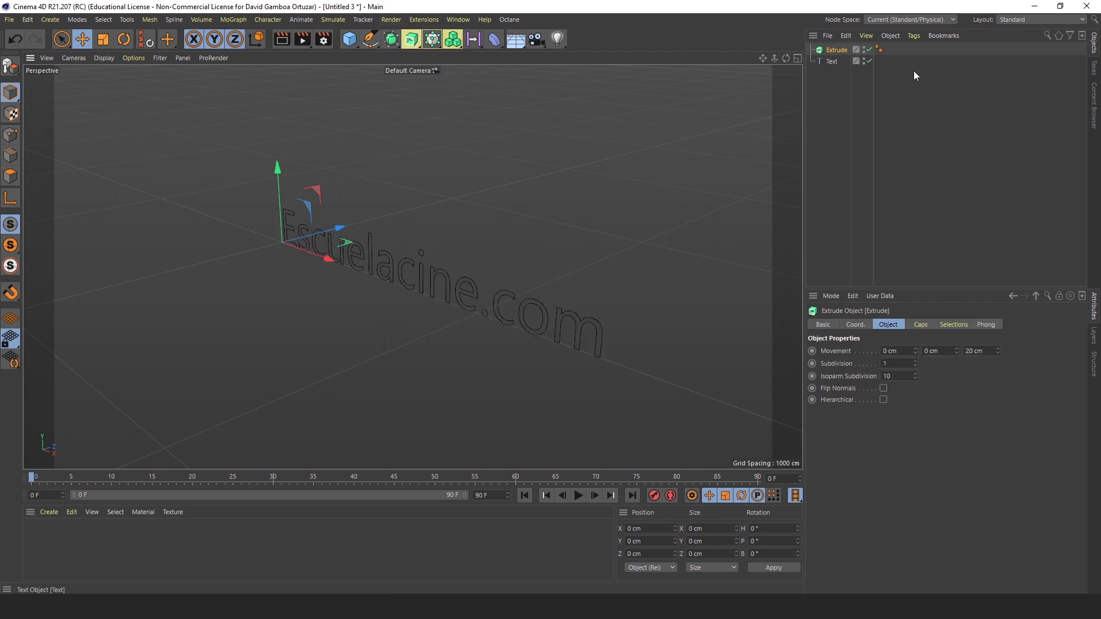
Put the Text spline inside Extrude and set the extrusion depth to 69 cm
drag(832, 62, 838, 51)
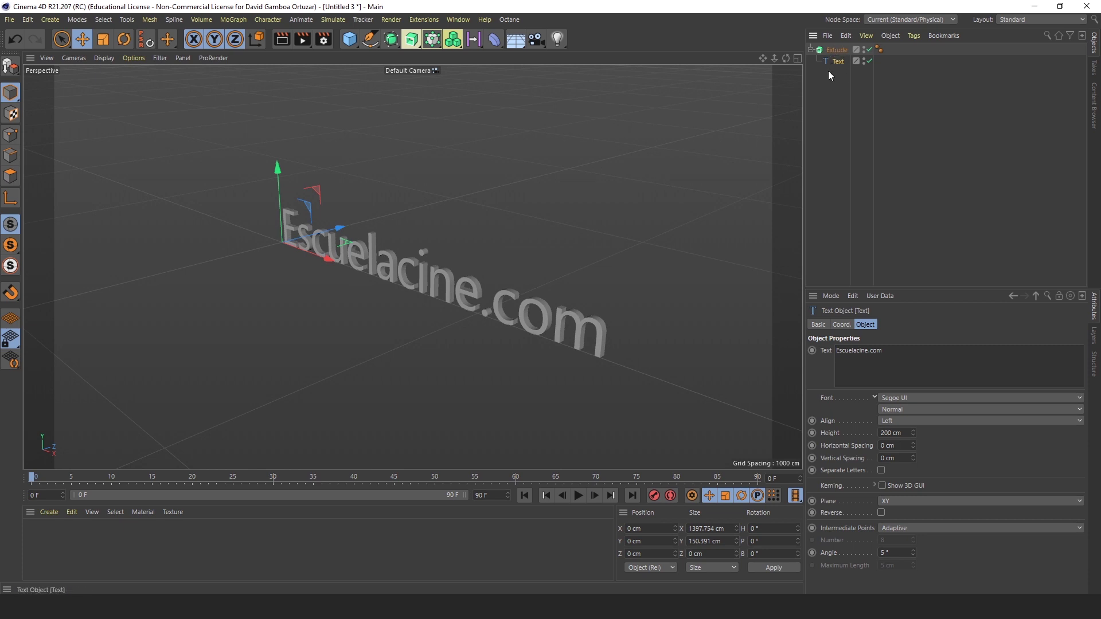
drag(774, 59, 791, 57)
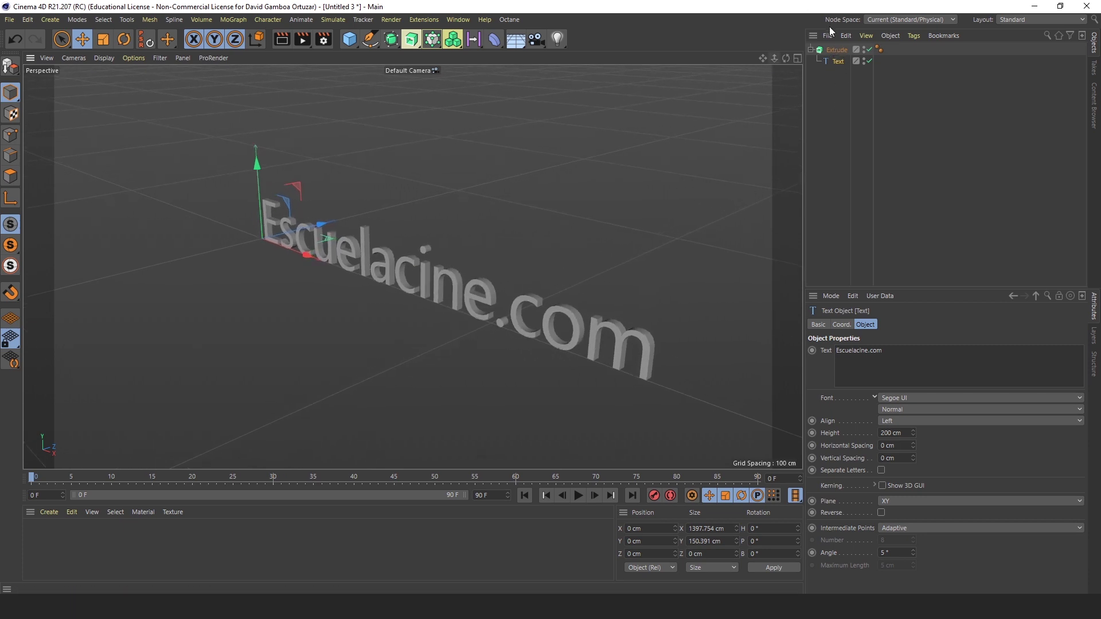
click(841, 53)
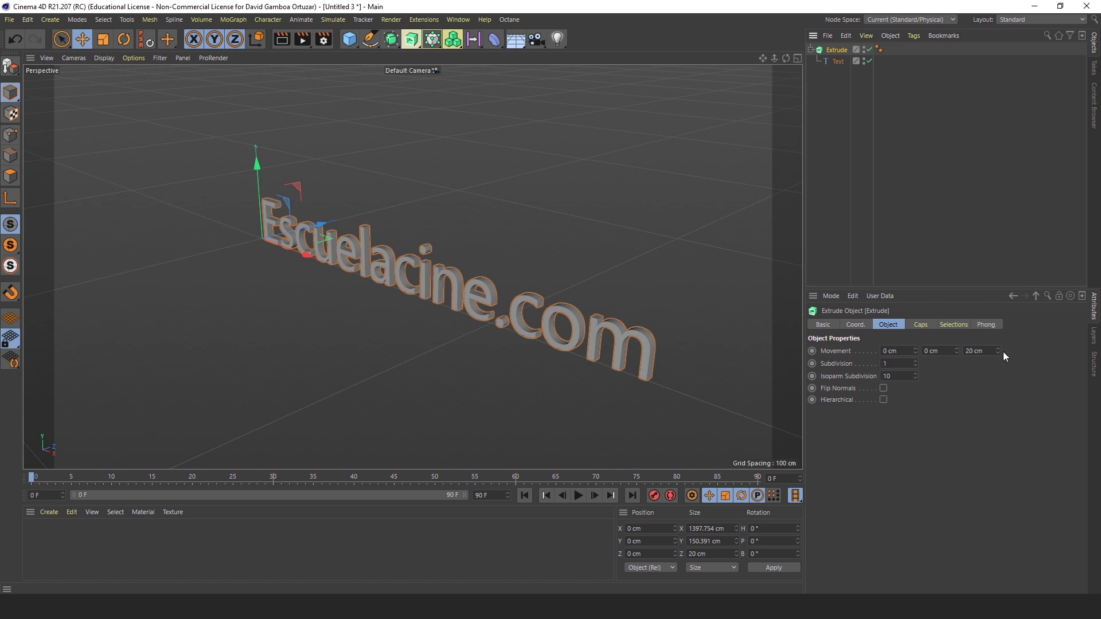
mouse_move(998, 351)
mouse_down()
mouse_move(998, 327)
mouse_move(998, 344)
mouse_up()
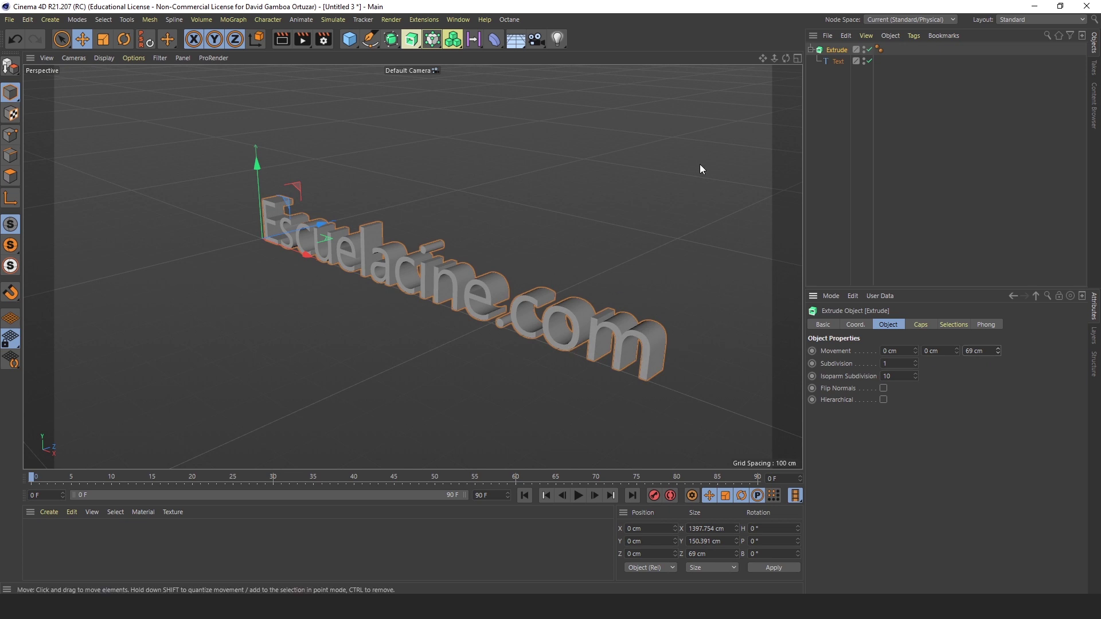
Orbit to a closer angled view of the 3D lettering
drag(786, 58, 706, 63)
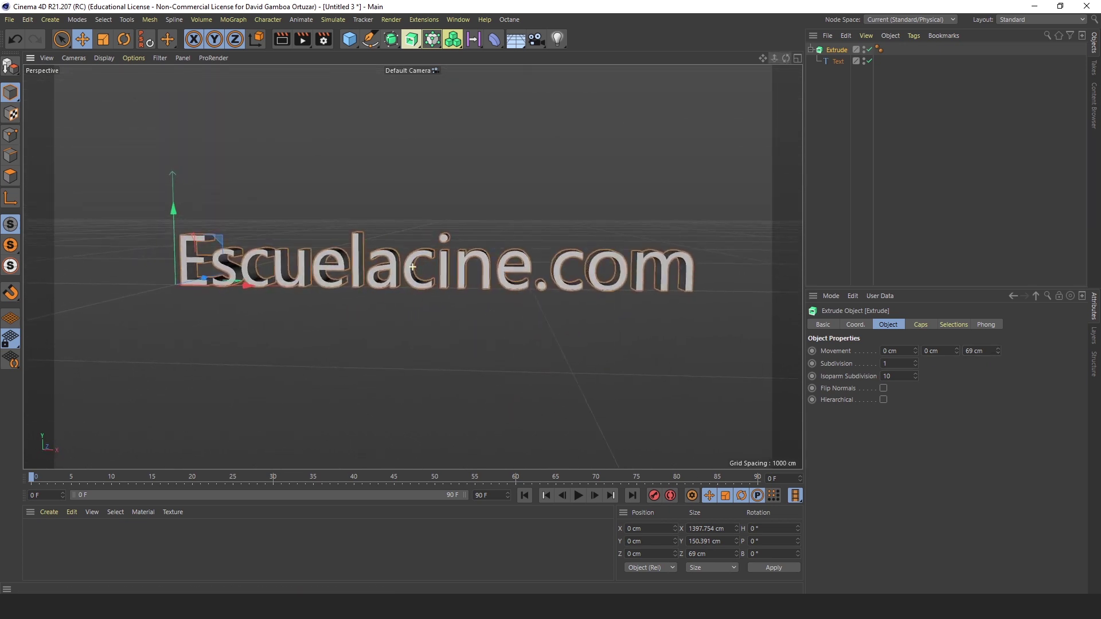
drag(786, 58, 706, 63)
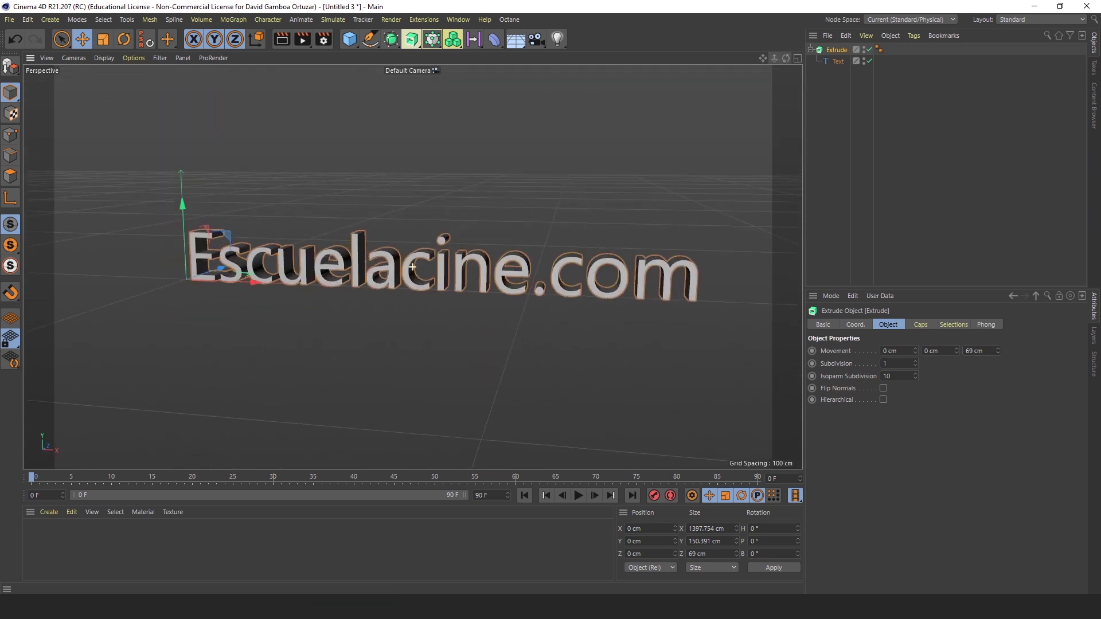
click(54, 513)
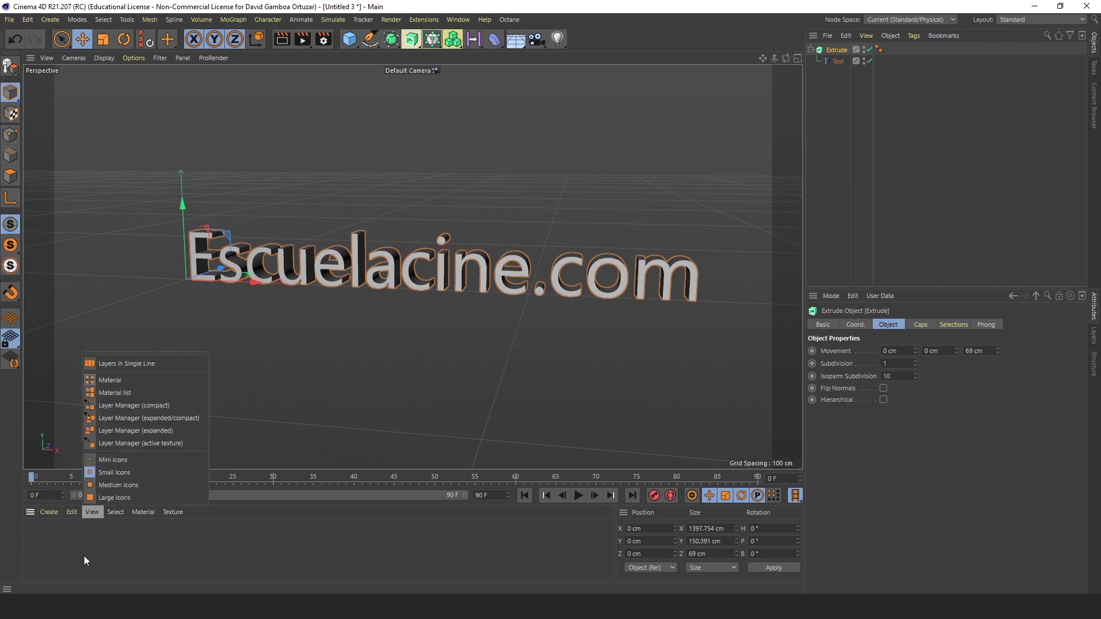
Create material Mat, apply it to the extruded text, and colour it H 200, S 63, V 75
click(70, 380)
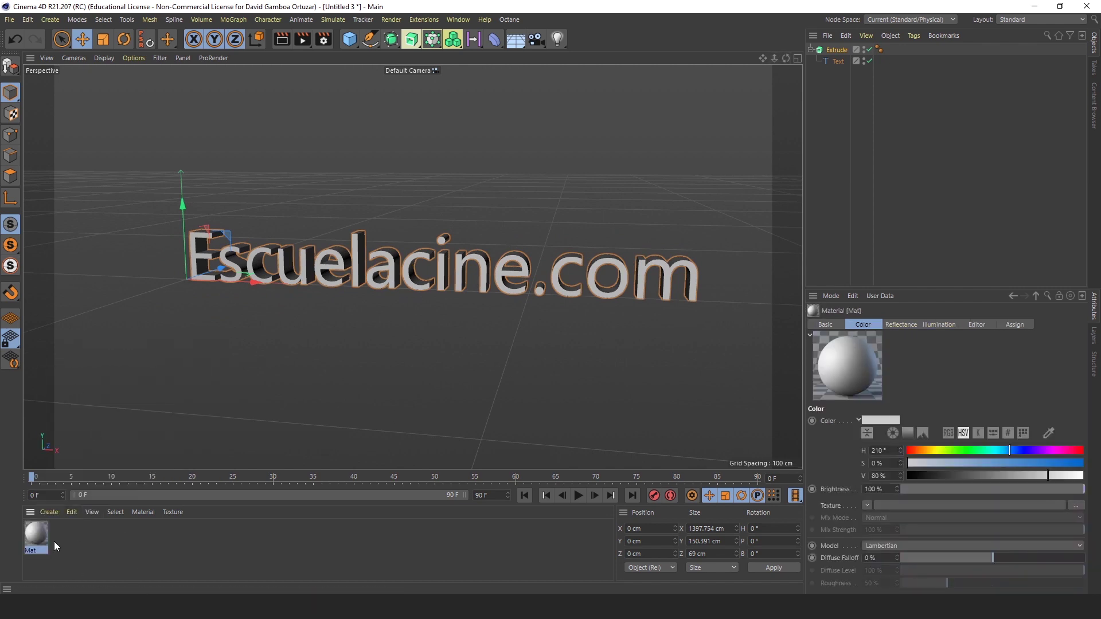
drag(236, 504, 855, 57)
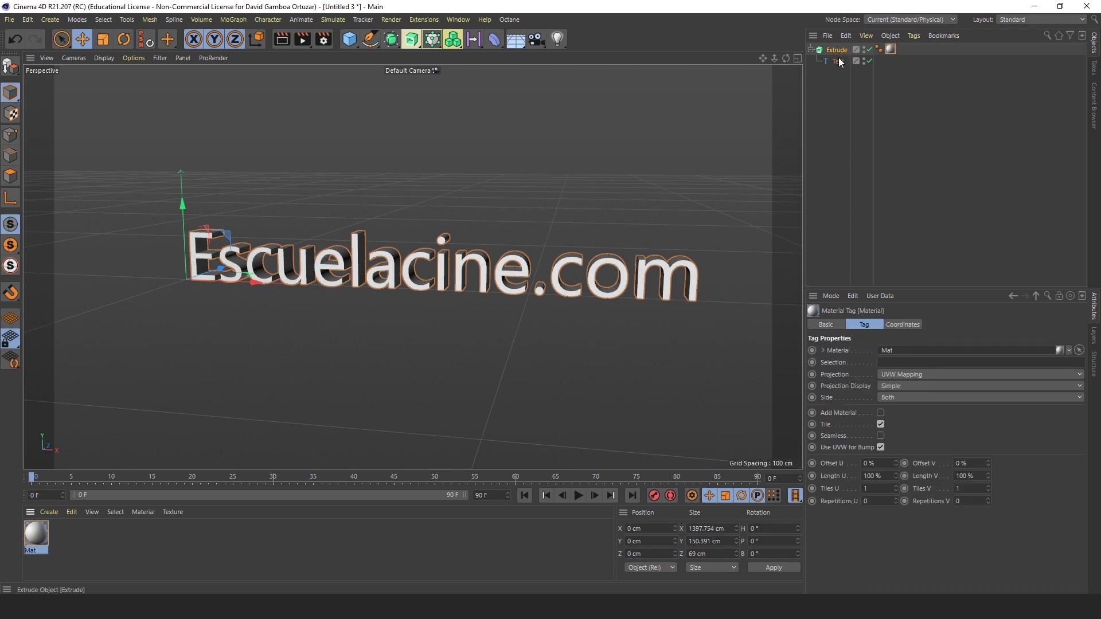
double_click(38, 535)
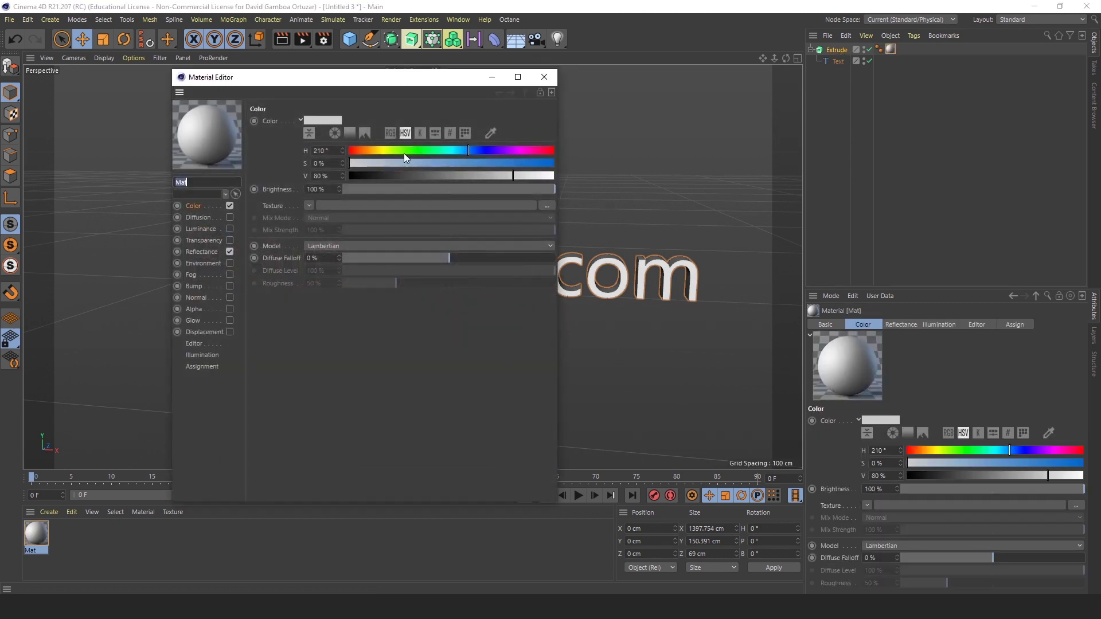
click(477, 163)
drag(469, 150, 463, 151)
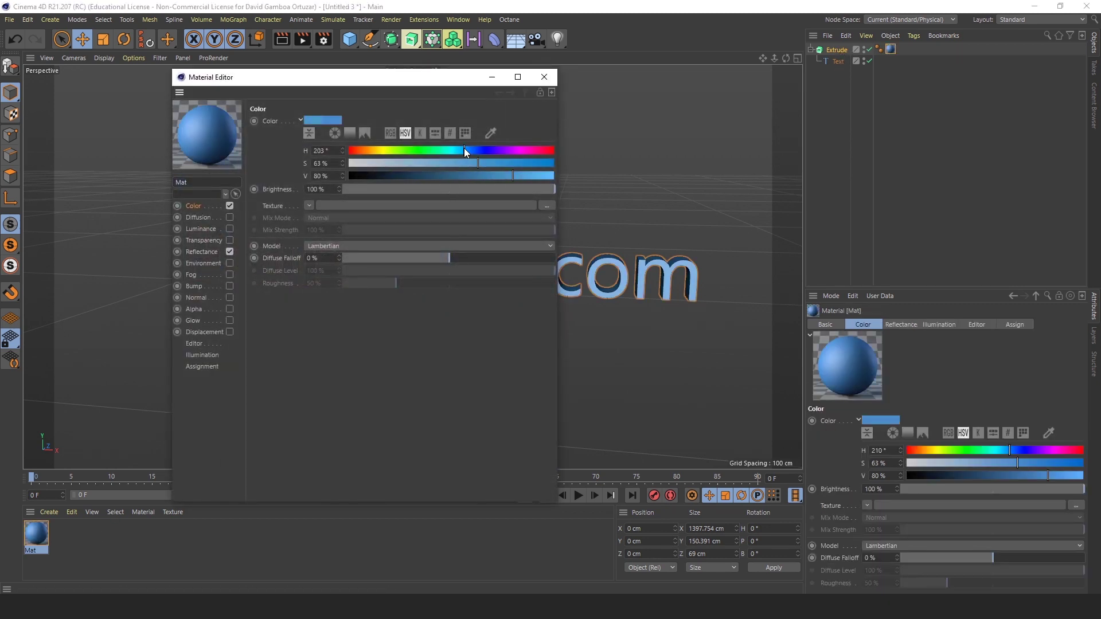
drag(512, 176, 503, 176)
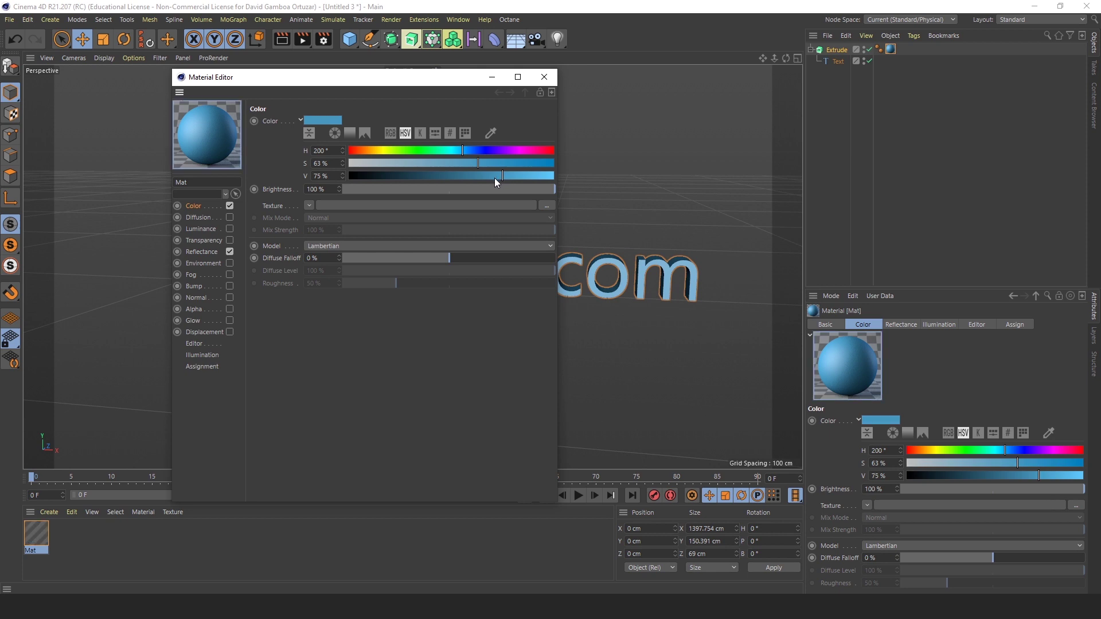
click(544, 77)
Select the Extrude object together with its text for object commands
drag(786, 58, 780, 62)
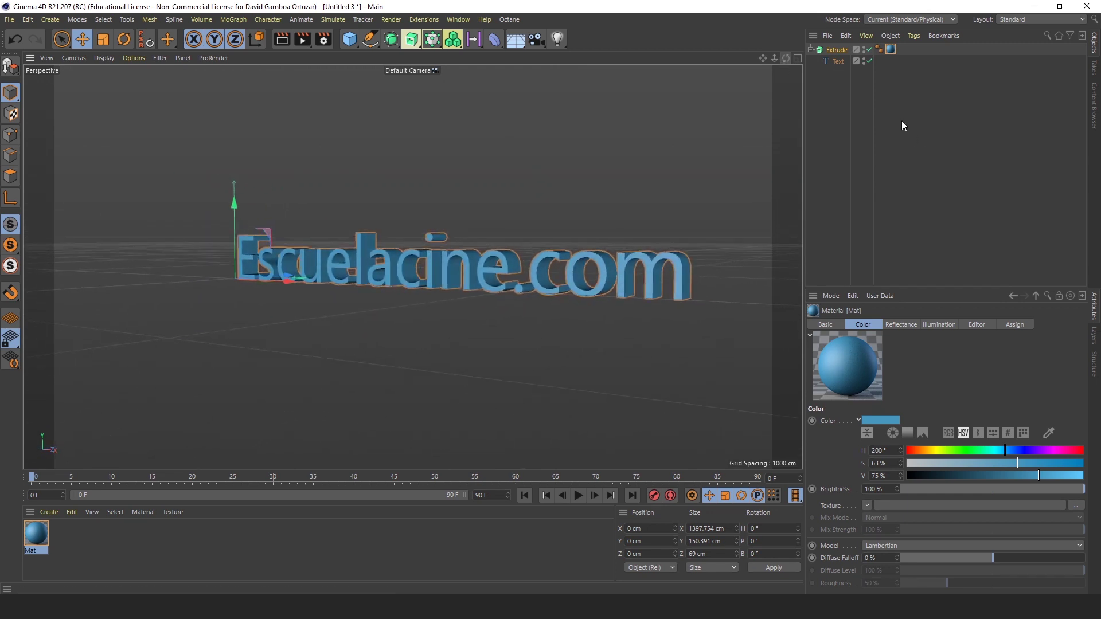
click(831, 50)
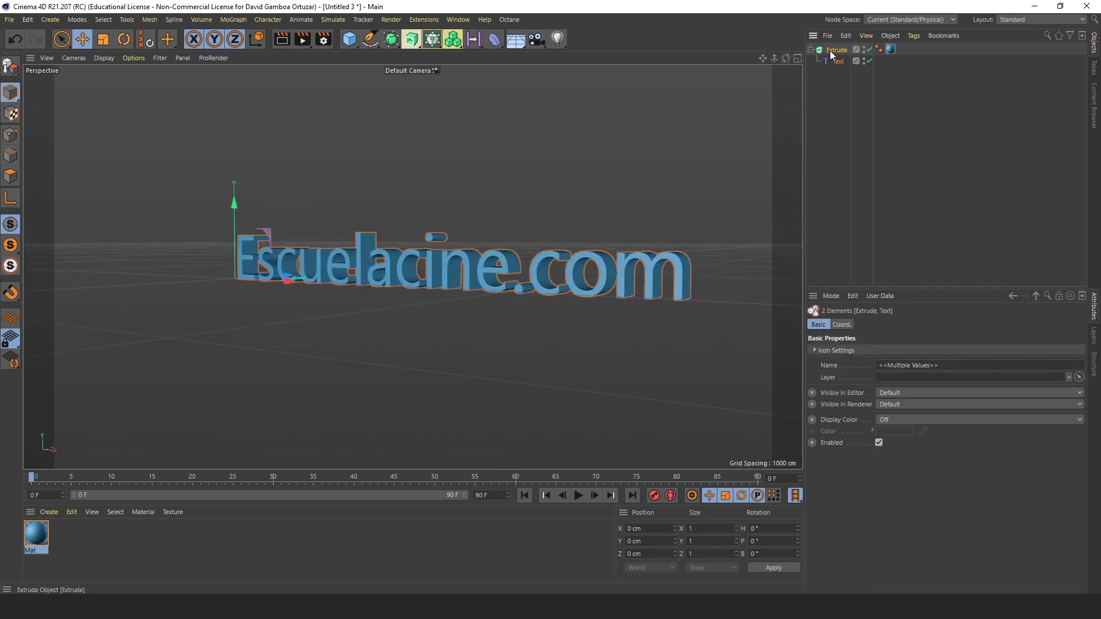
right_click(831, 49)
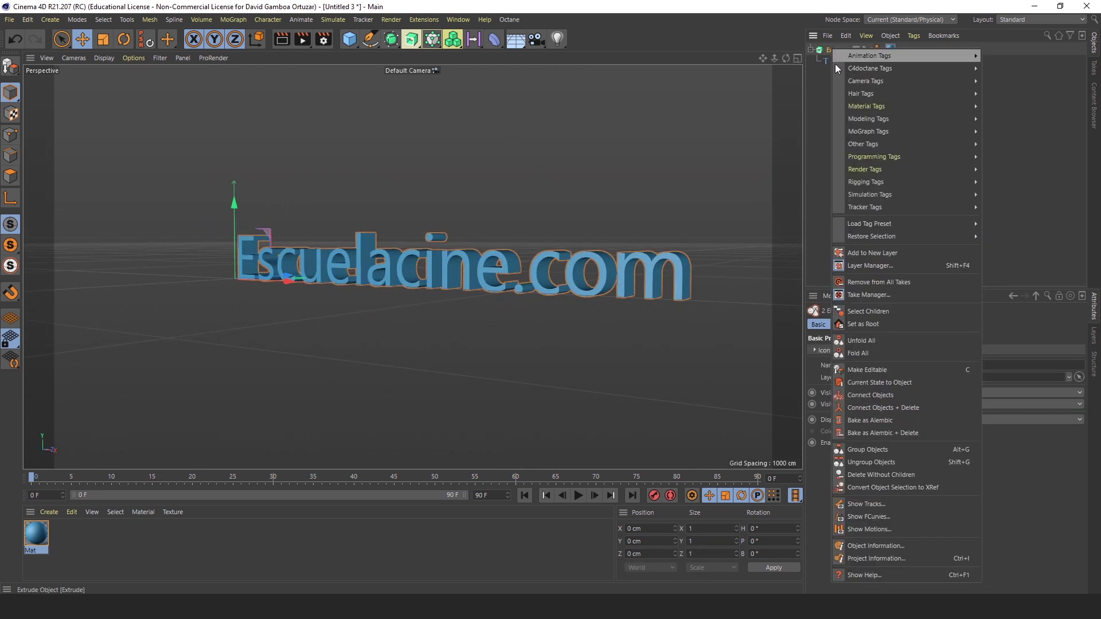
Merge text and extrusion with Connect Objects + Delete, then open the Bake Object settings
click(880, 407)
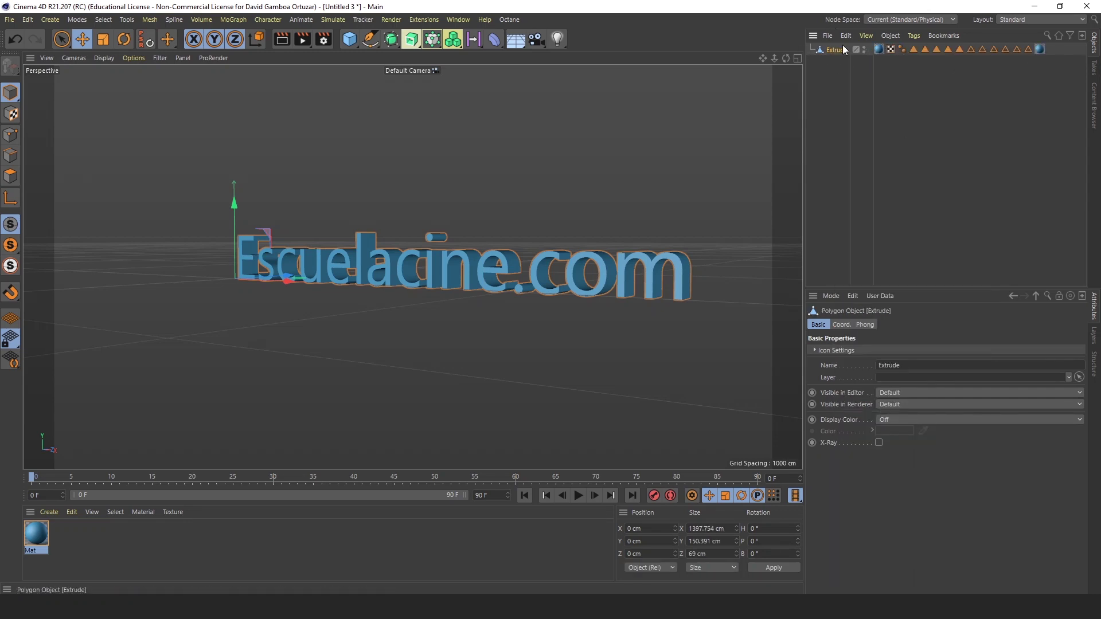
click(896, 35)
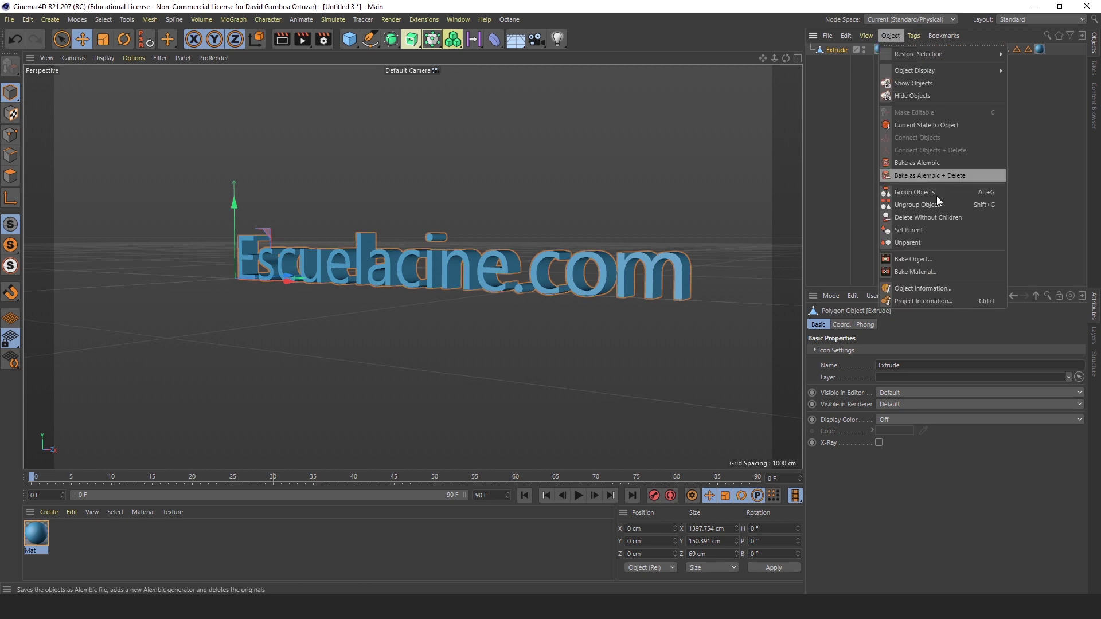
click(930, 260)
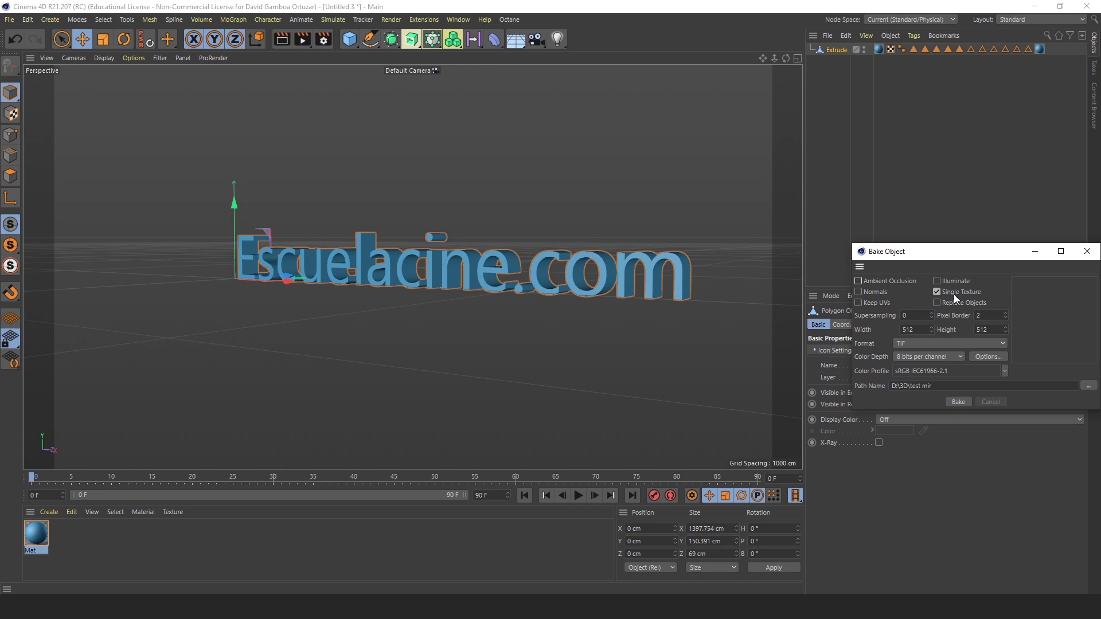
Finish baking the Extrude object's texture and dismiss the bake dialog
click(961, 403)
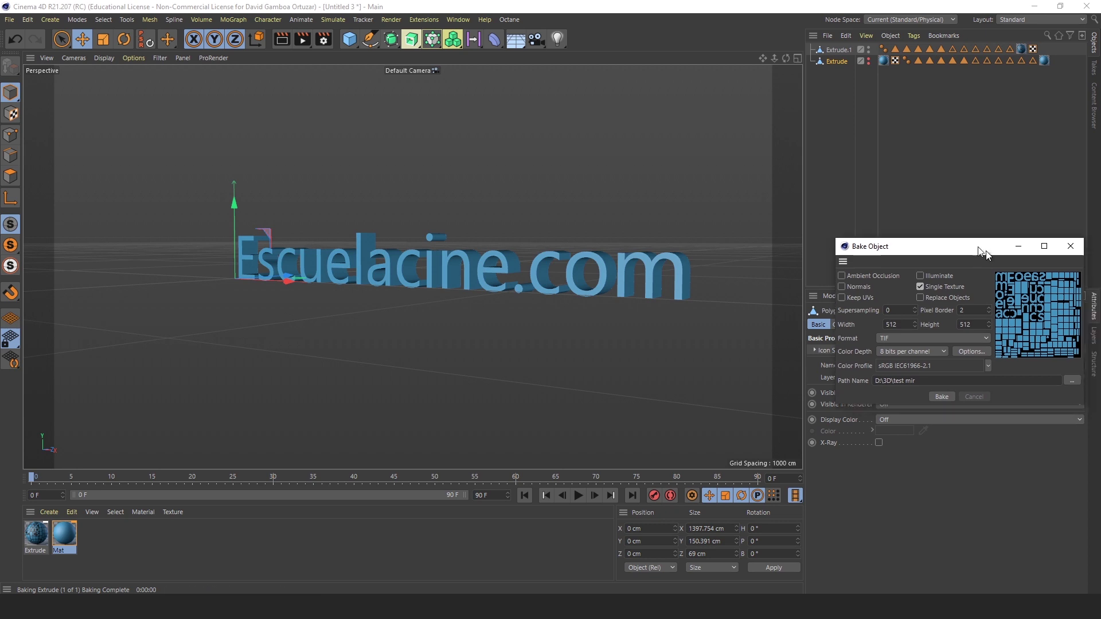
drag(1009, 259, 938, 232)
click(1020, 225)
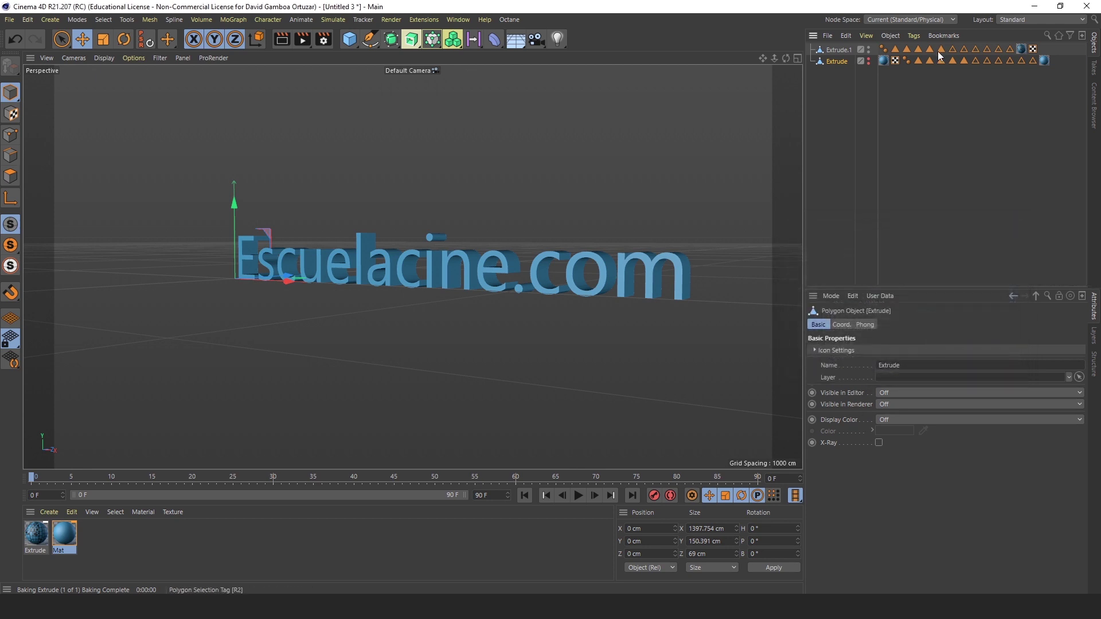
Delete the original Extrude object, keeping only the baked Extrude.1
click(854, 68)
click(835, 61)
key(Delete)
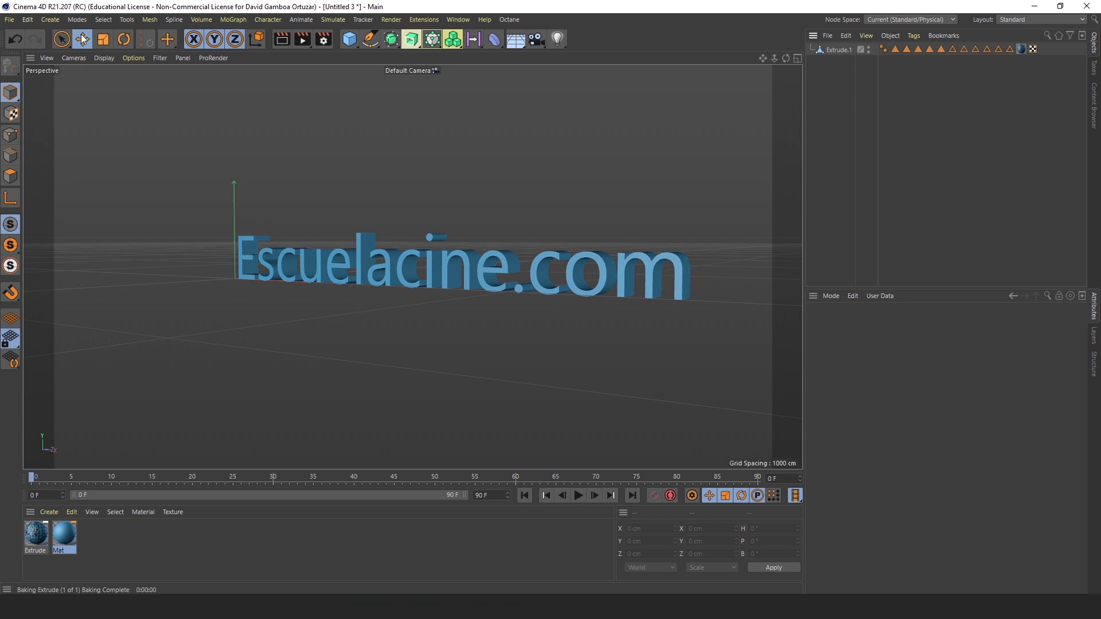
Save the Cinema 4D scene as Texto1.c4d in the test mir folder
click(27, 19)
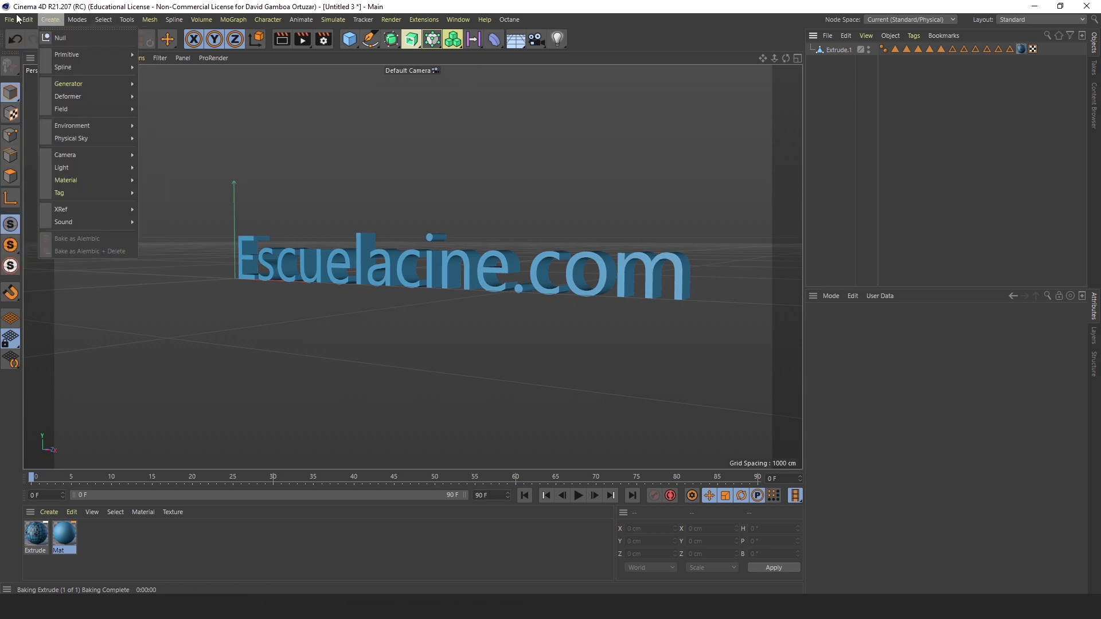
mouse_move(9, 19)
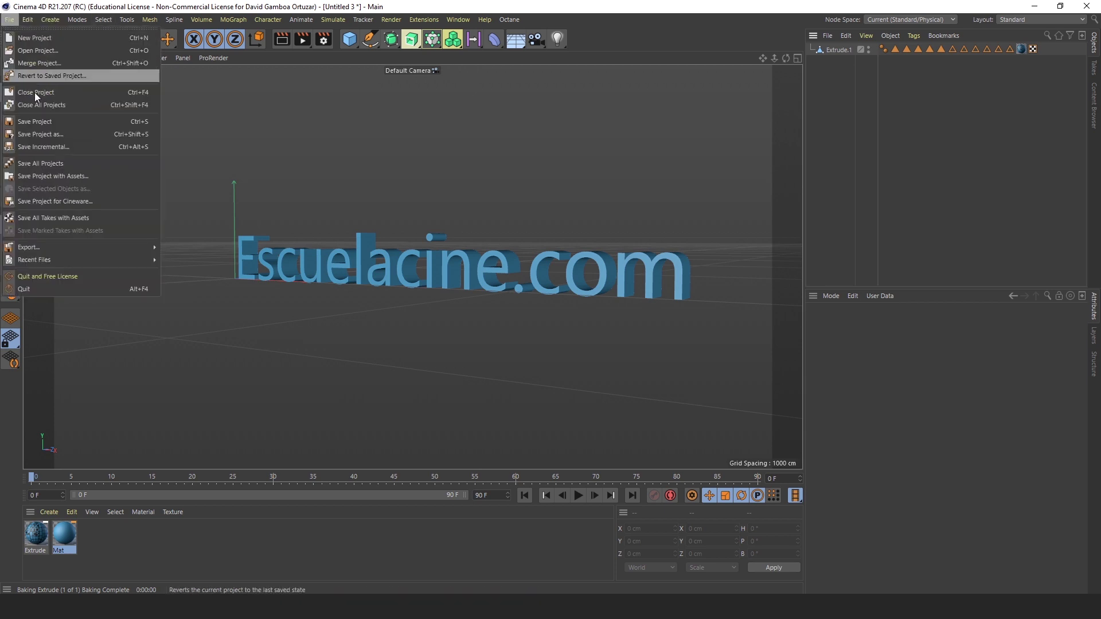
click(47, 133)
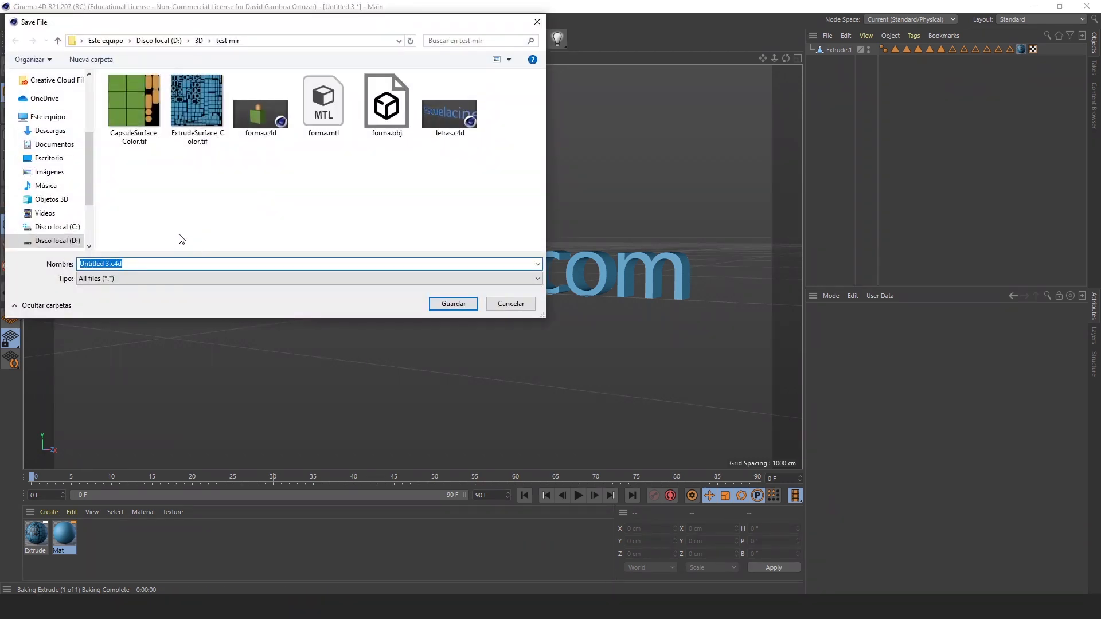
click(107, 264)
key(shift+Home)
text(Texto1)
click(441, 304)
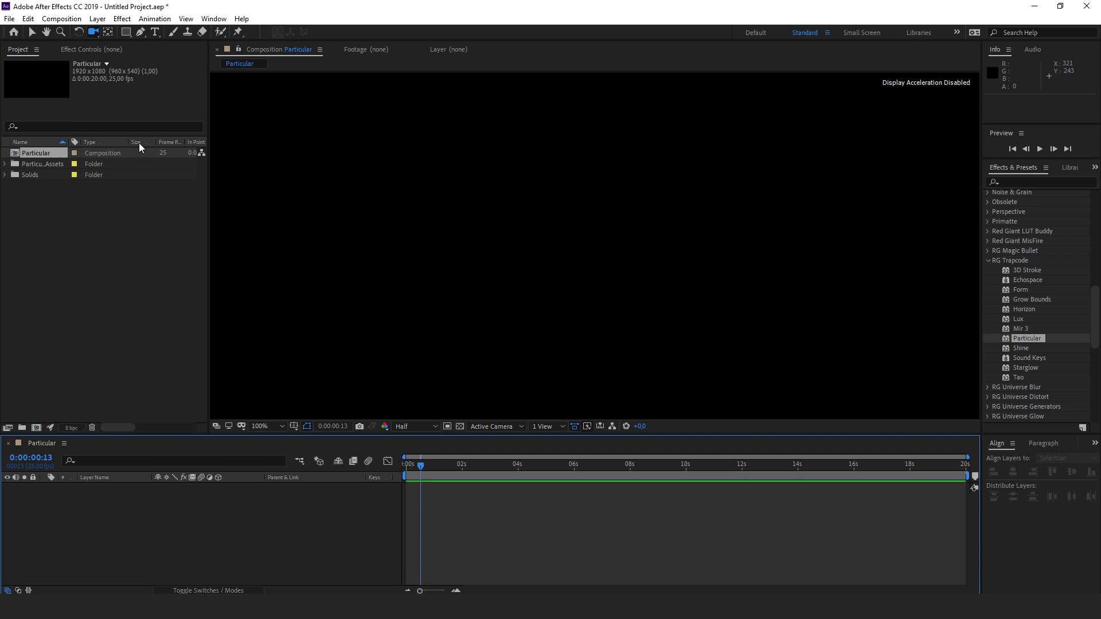
Add a new solid layer, apply Trapcode Particular to it, and set viewer zoom to Fit
click(98, 19)
mouse_move(126, 32)
click(344, 44)
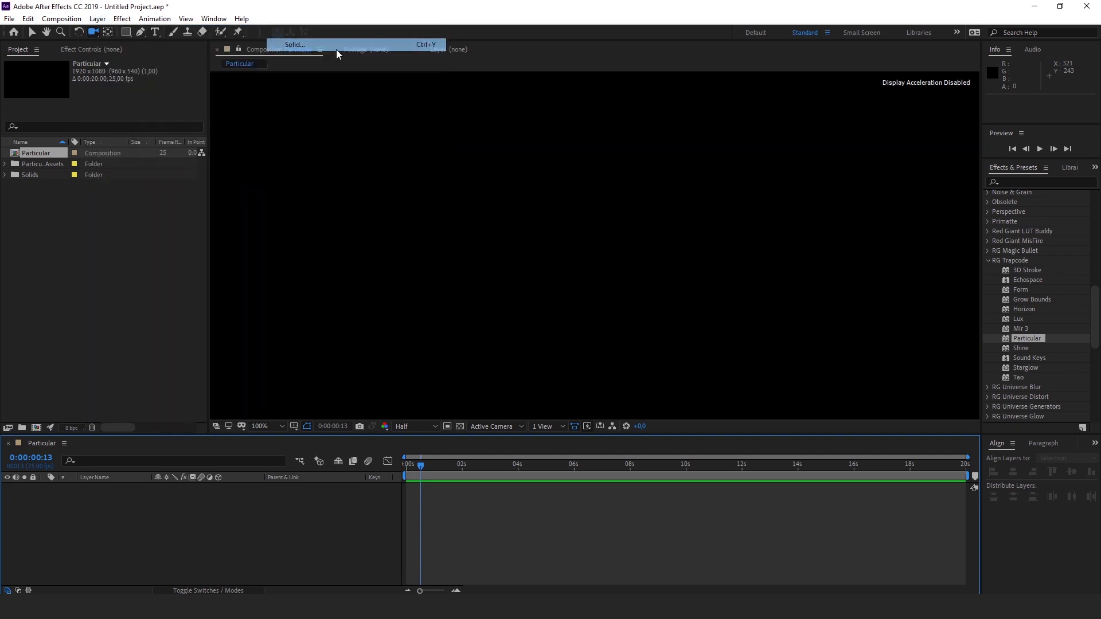
click(413, 354)
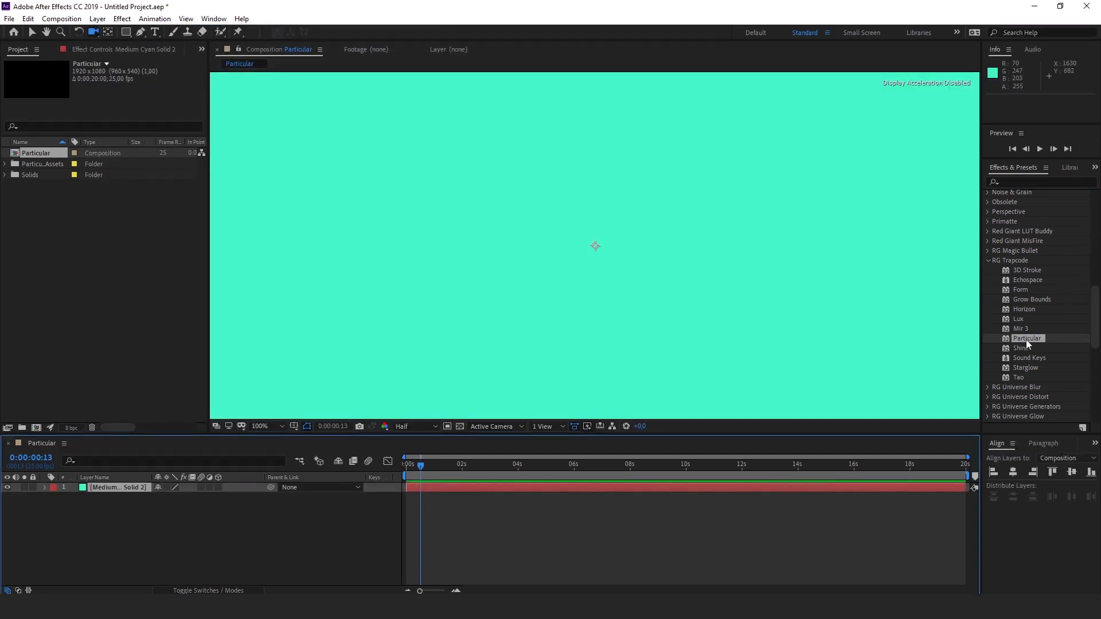
drag(1027, 338, 455, 137)
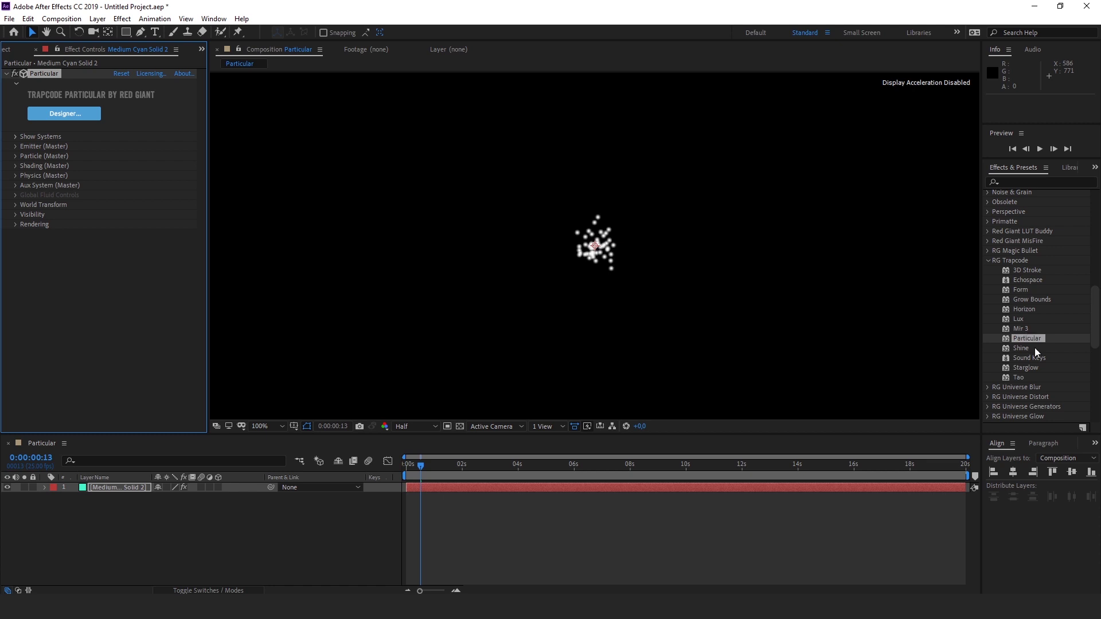
click(267, 427)
click(274, 234)
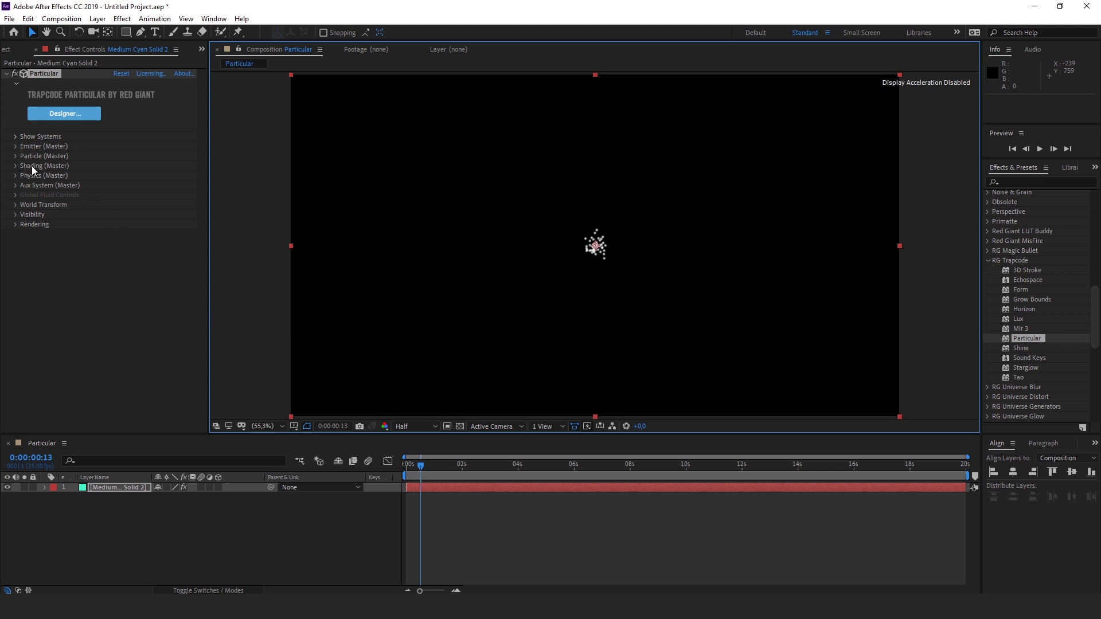
Set Particular's Emitter Type to 3D Model and open the model library via Choose Model
click(16, 146)
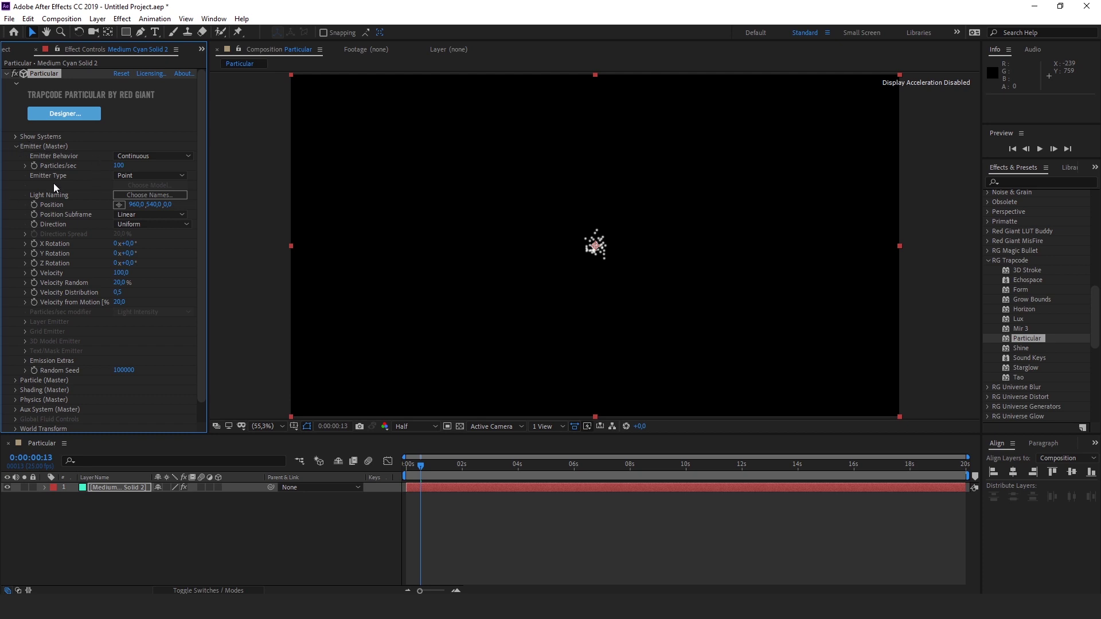
click(133, 177)
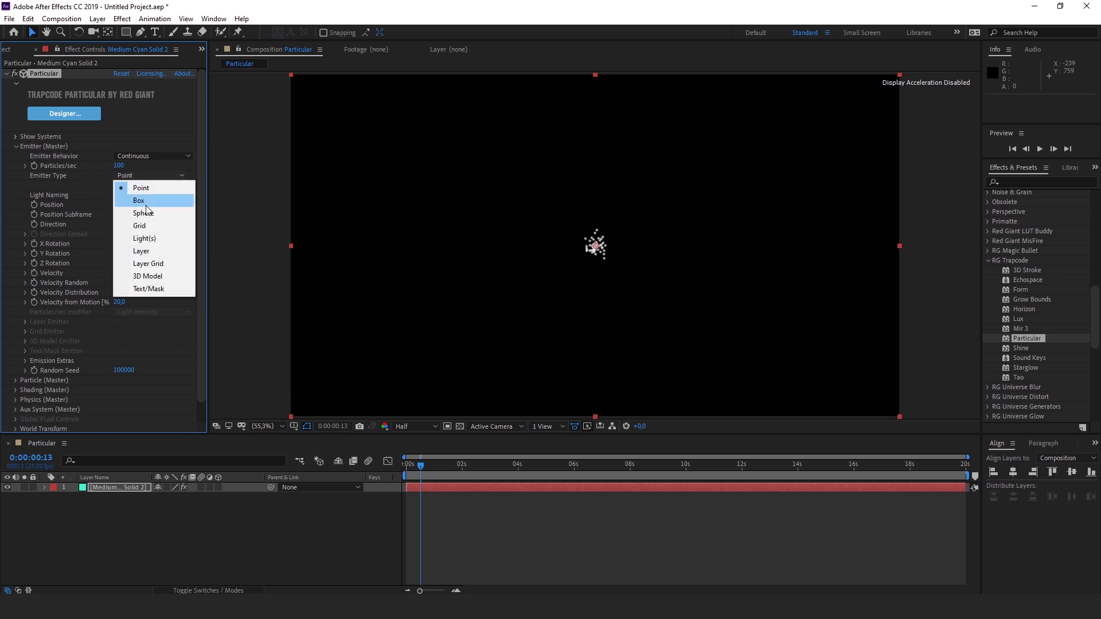
click(157, 277)
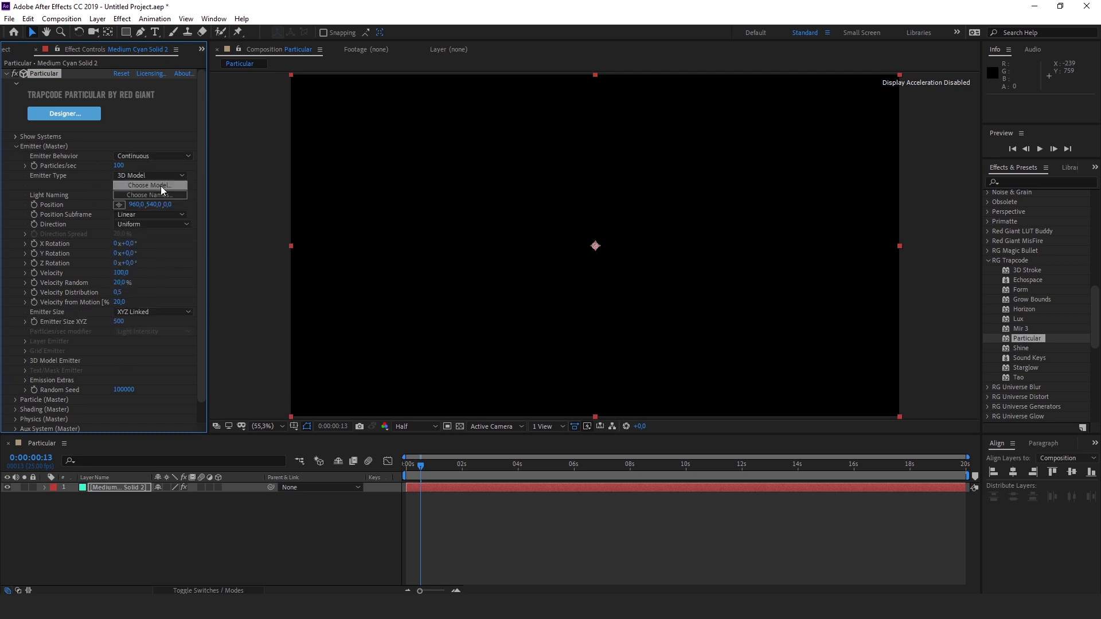
click(161, 185)
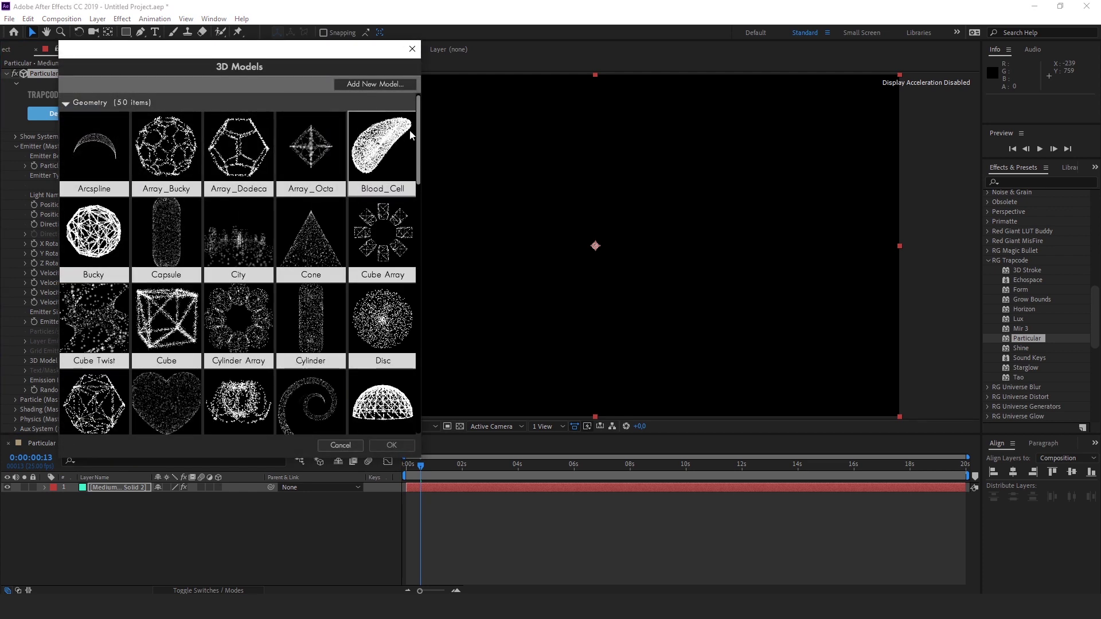
Add Texto1.c4d as a custom model and use Texto 1 as the emitter shape
scroll(404, 351, down, 15)
scroll(408, 230, up, 5)
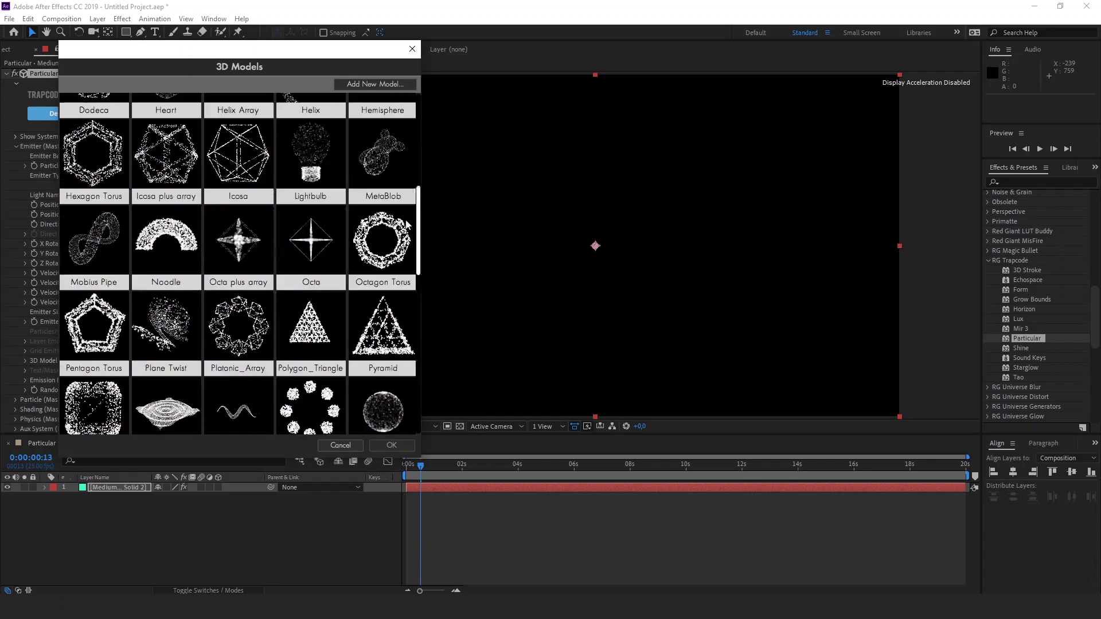
scroll(404, 173, up, 3)
scroll(404, 174, down, 3)
scroll(413, 88, up, 8)
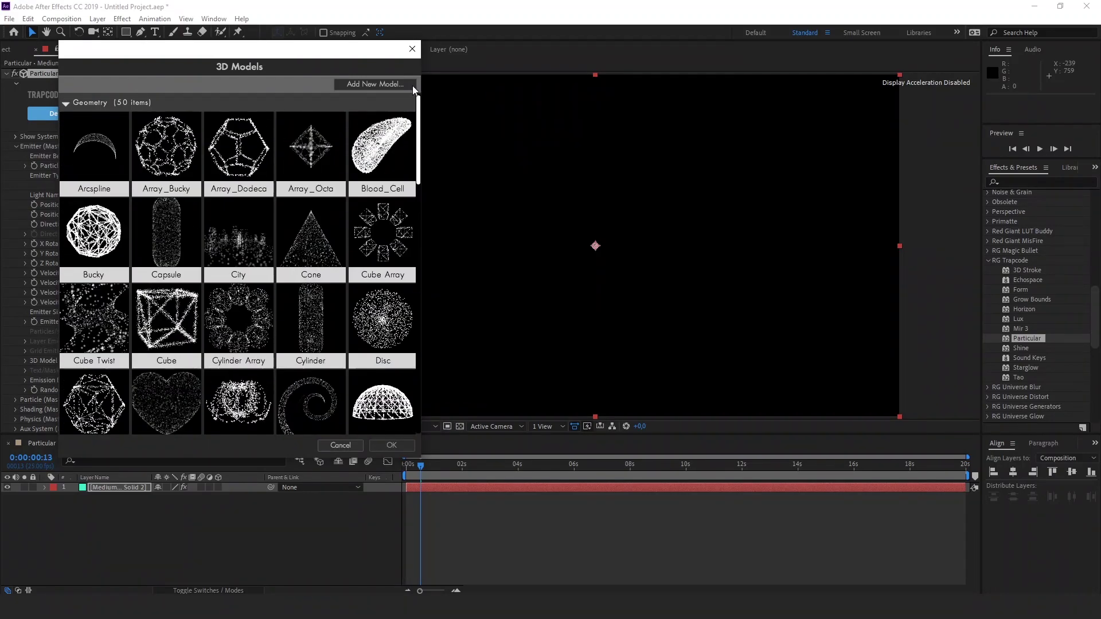
click(380, 84)
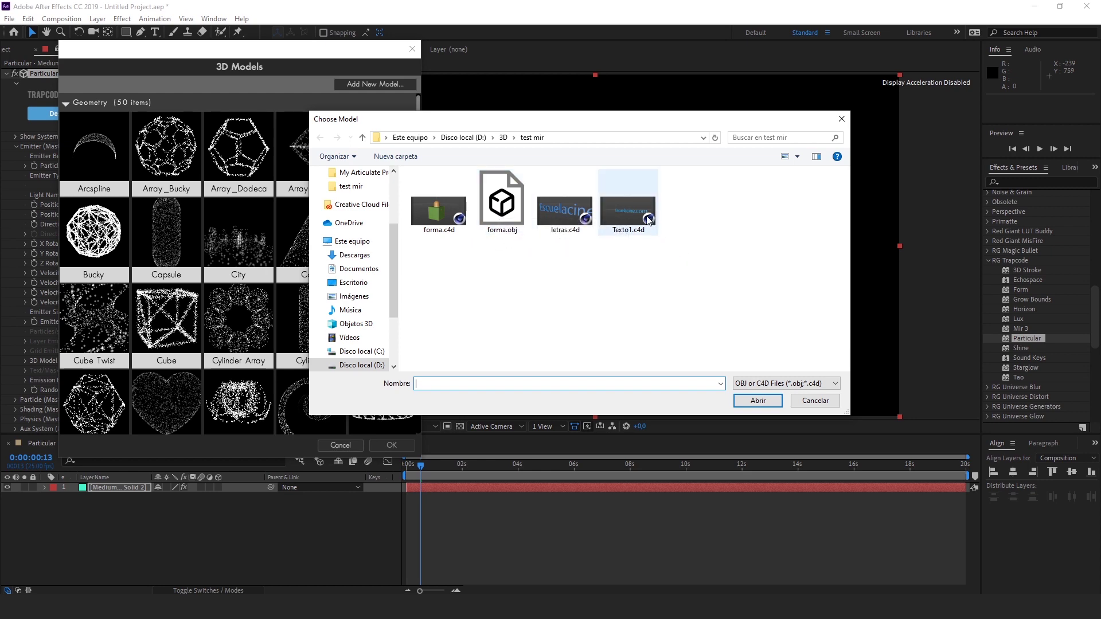
click(643, 219)
click(777, 404)
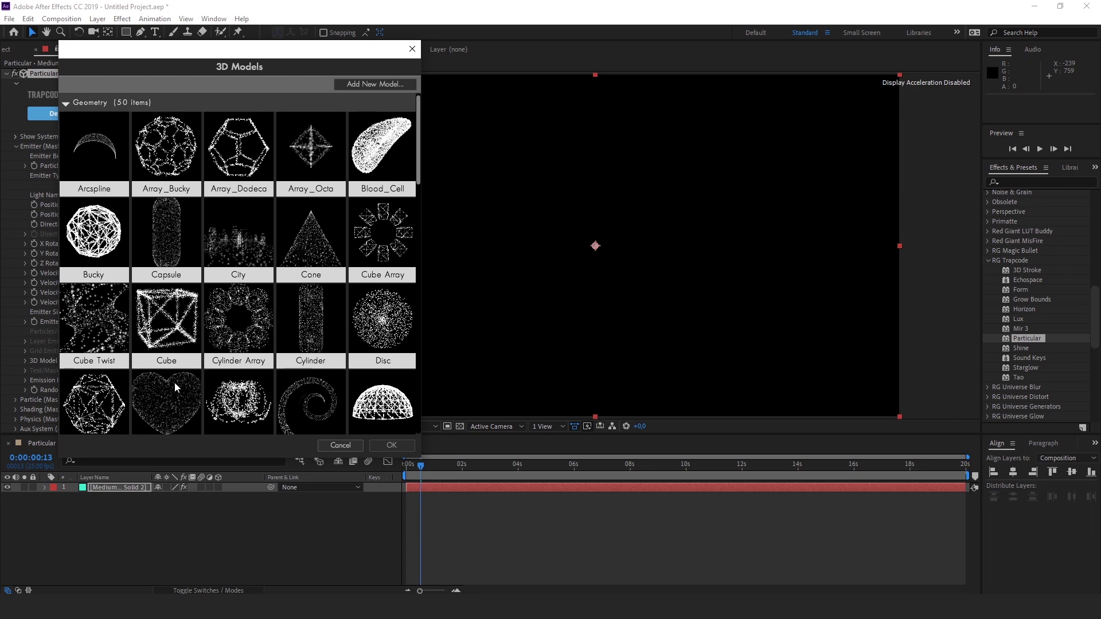
scroll(172, 387, down, 15)
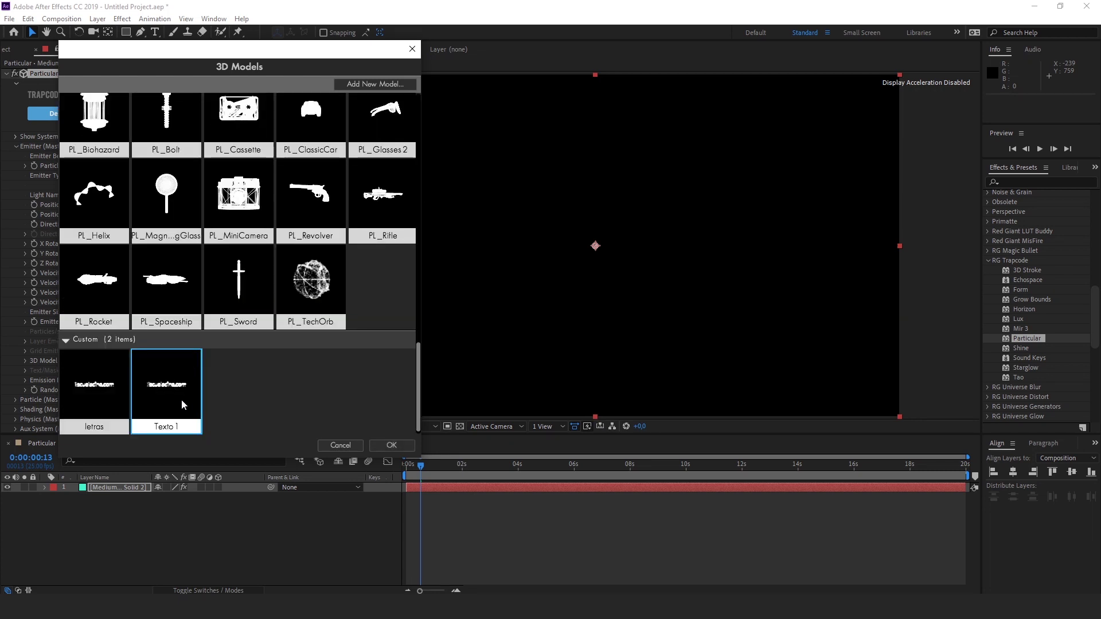
click(389, 446)
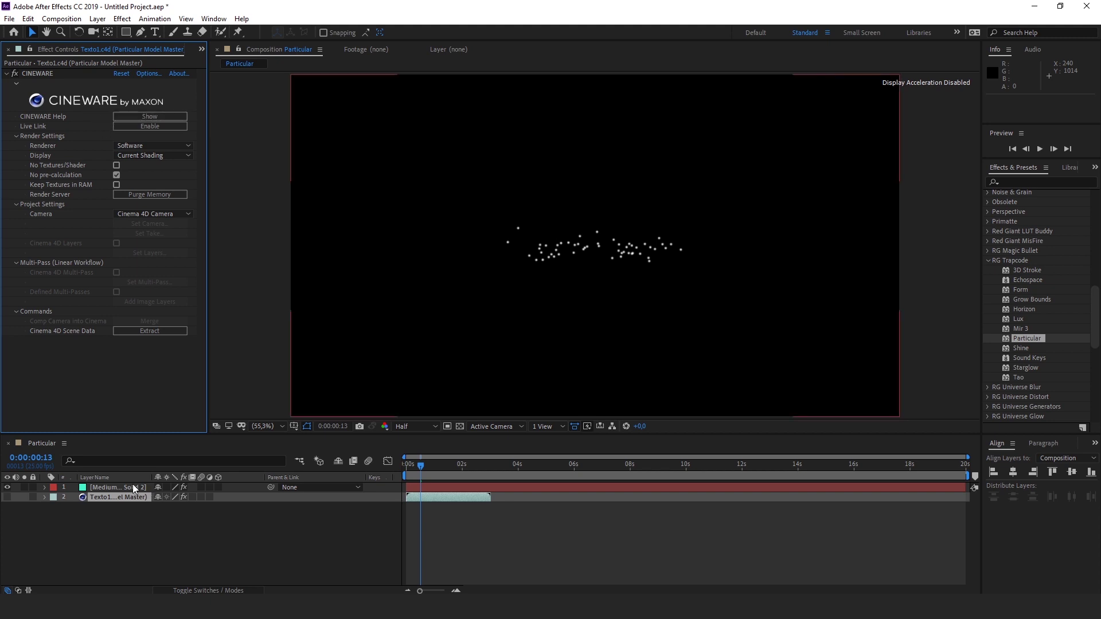
On the Particular solid at 0:00:01:07, set Emitter Particles/sec to 300000
click(115, 487)
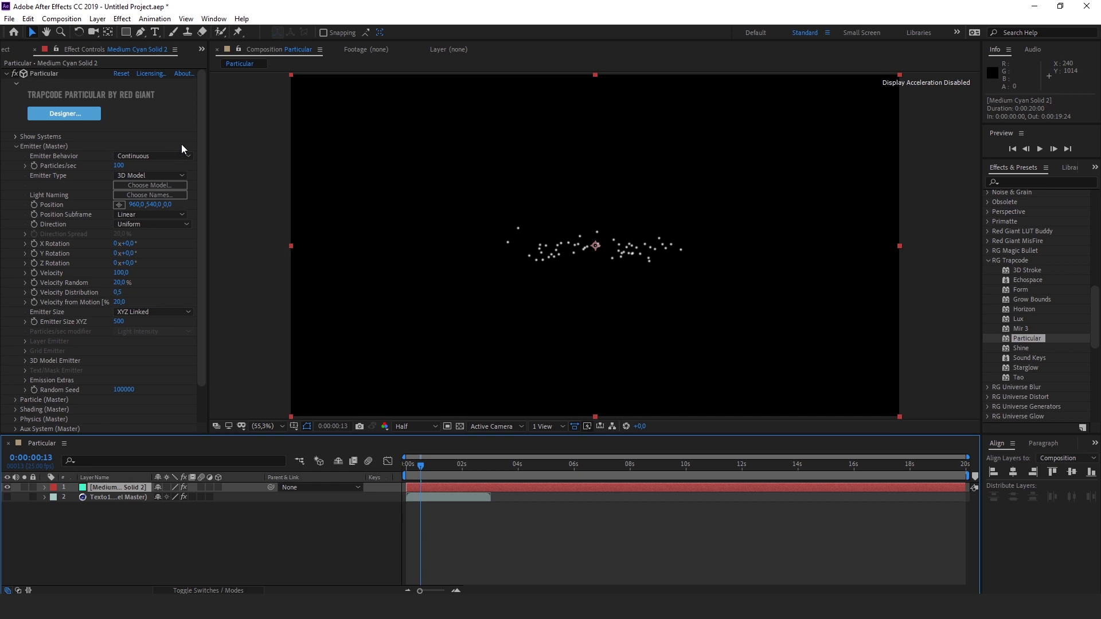
scroll(201, 185, down, 2)
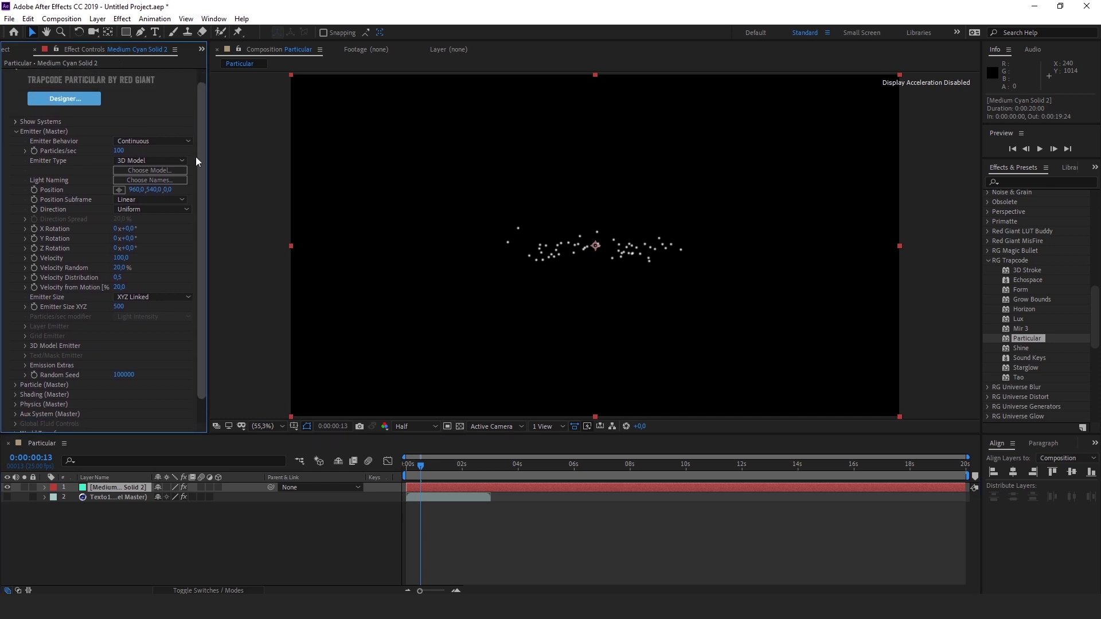
scroll(196, 161, up, 1)
drag(428, 466, 442, 467)
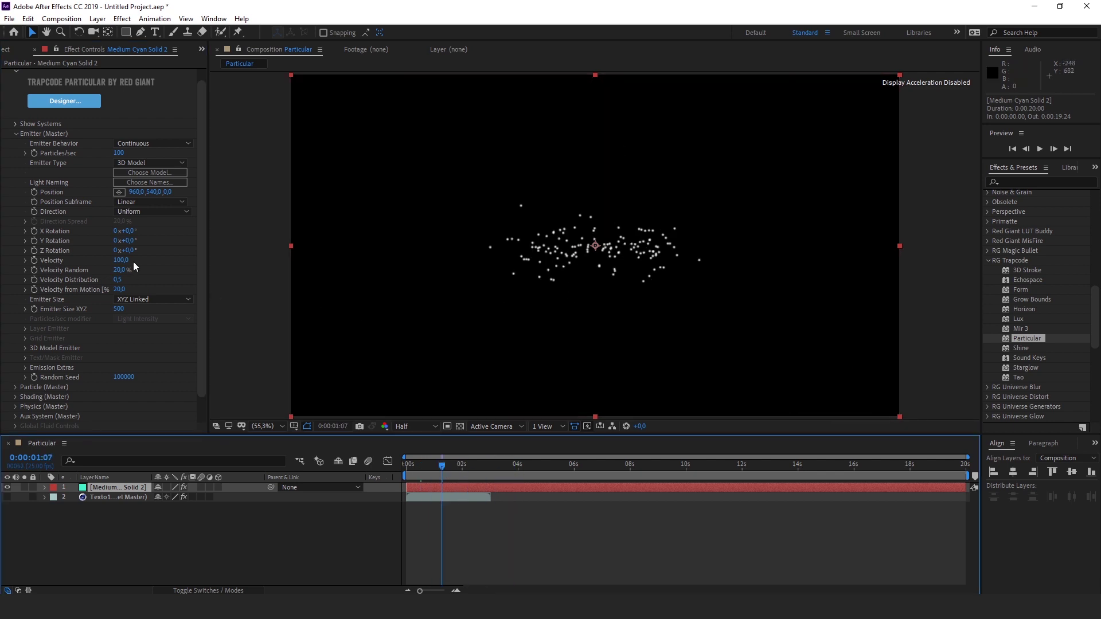
click(122, 154)
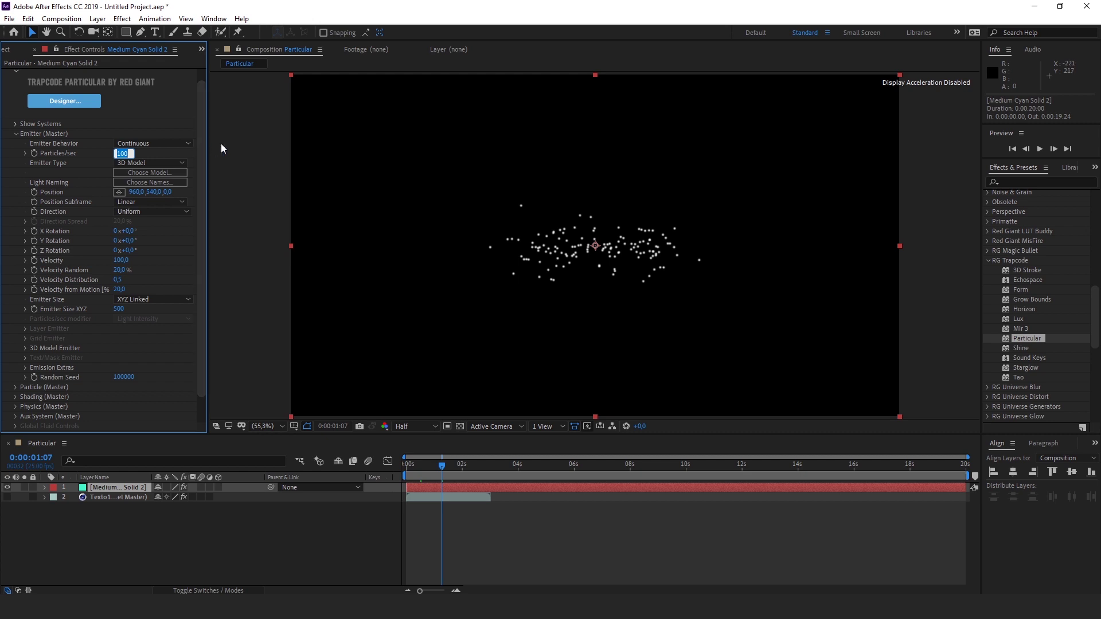
text(34)
key(Return)
scroll(197, 239, down, 1)
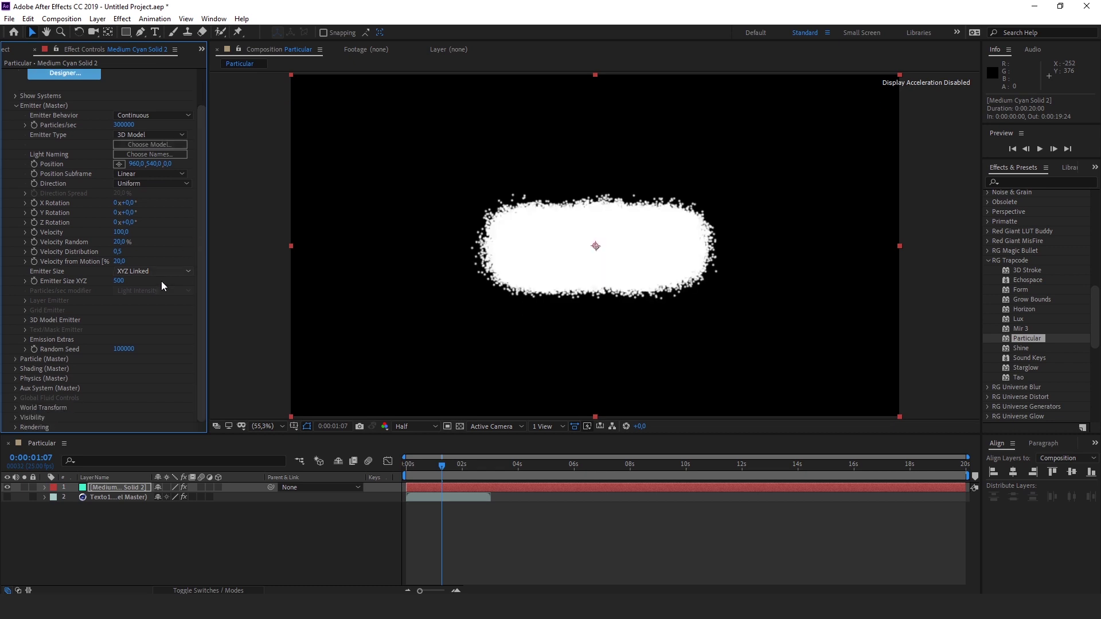
Set the particle Life to 0,1 seconds and the particle Size to 1
click(16, 360)
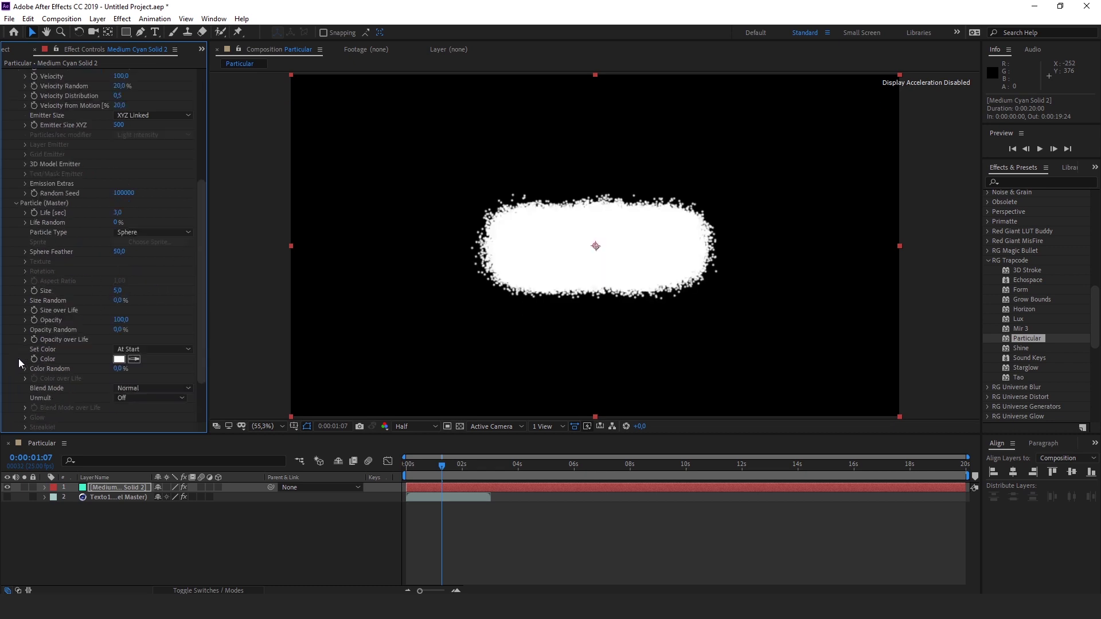
click(117, 213)
text(0,1)
key(Return)
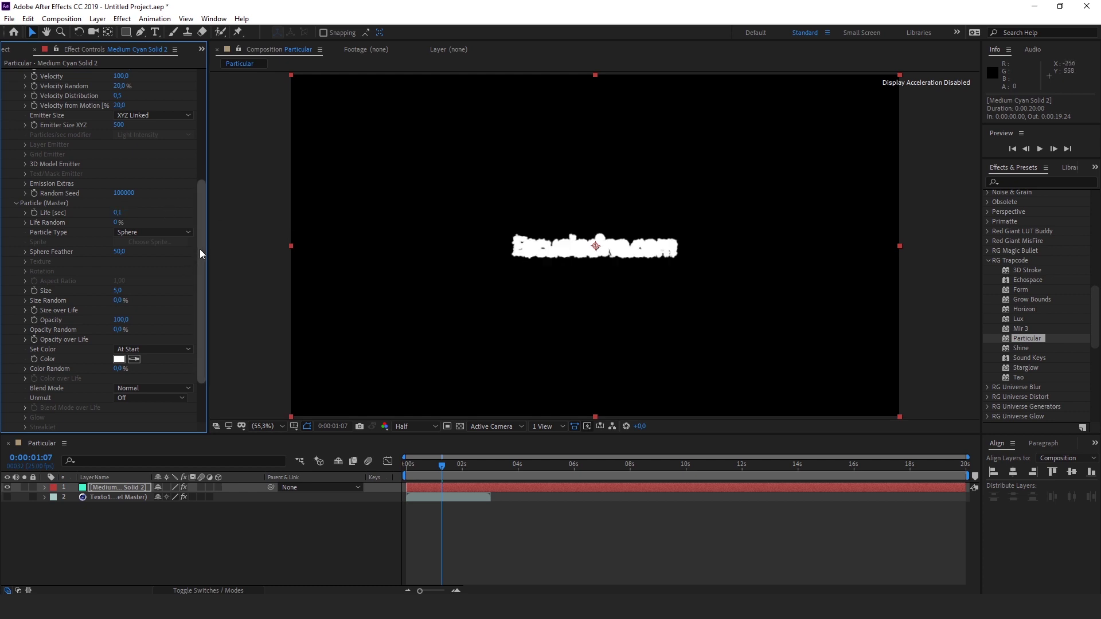
drag(199, 249, 202, 257)
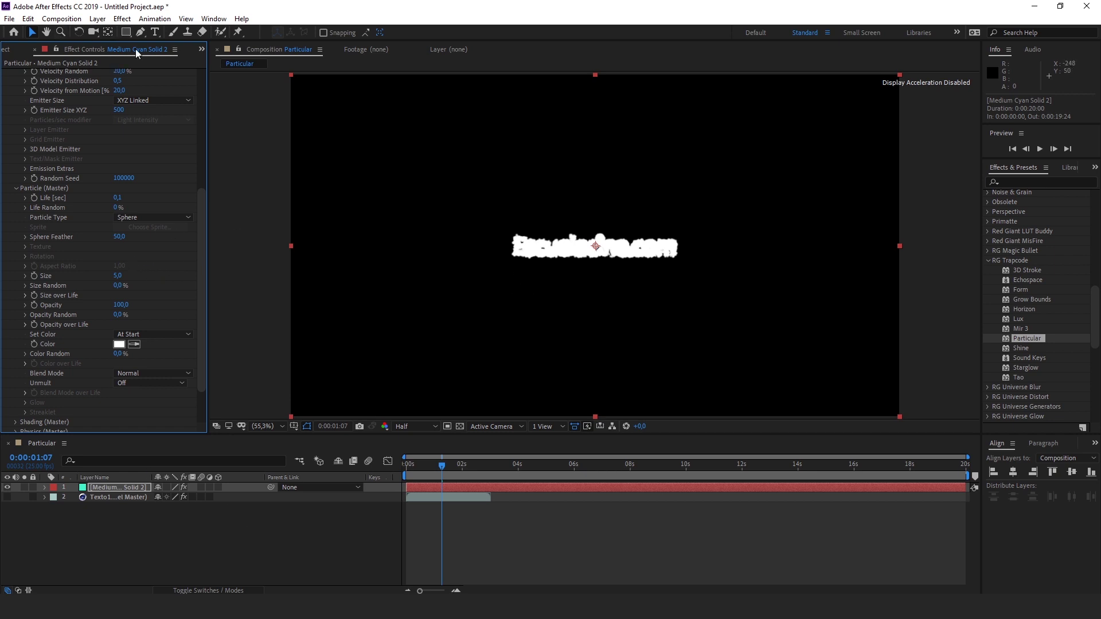
click(119, 276)
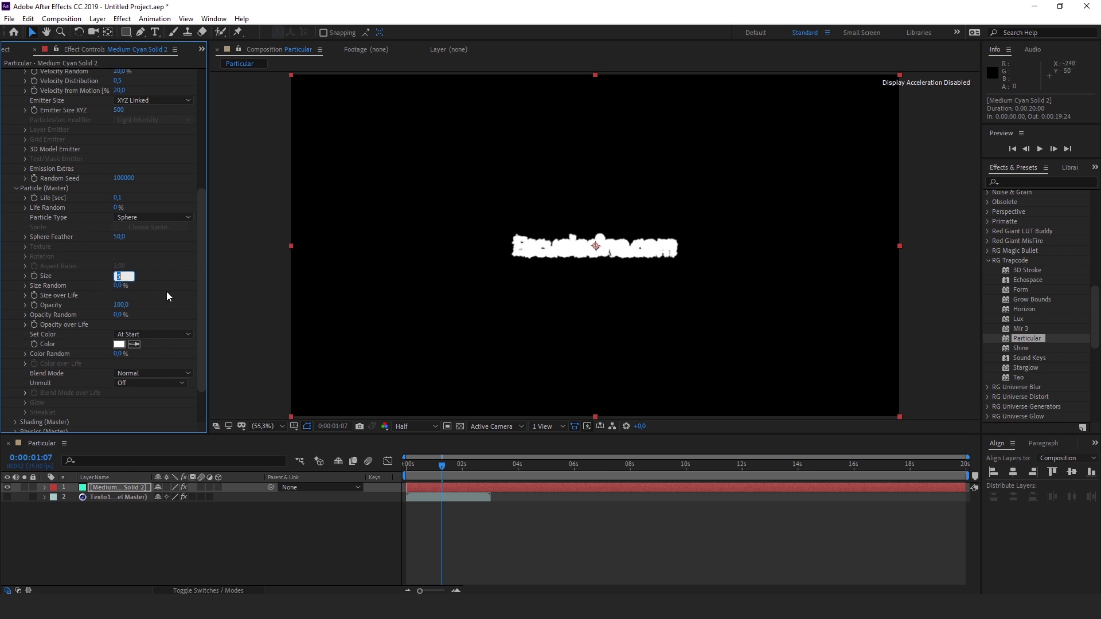
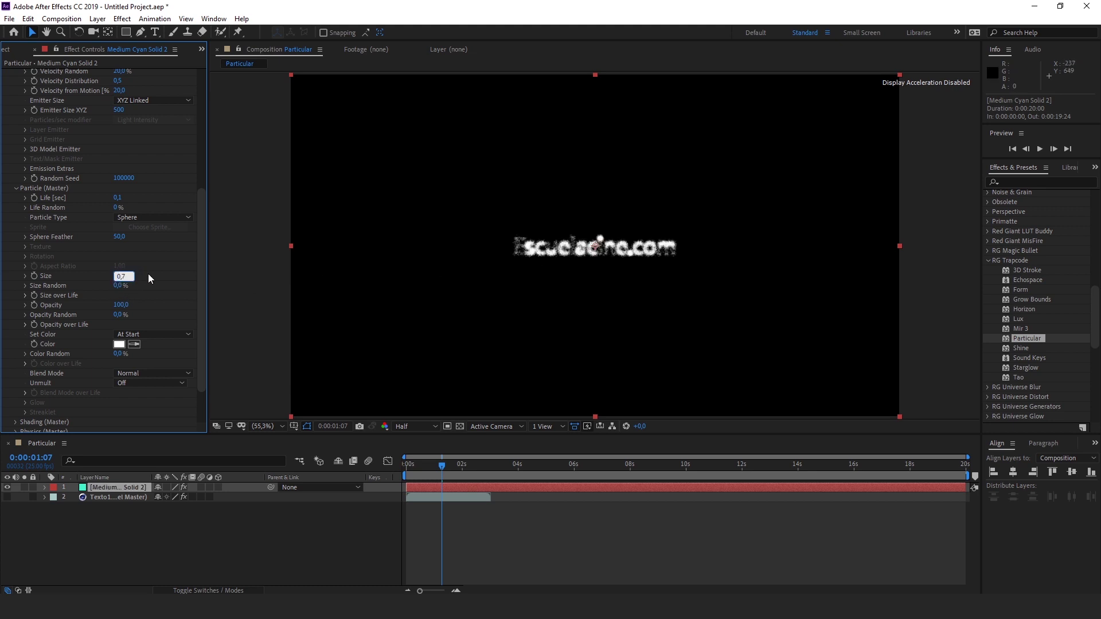
Commit particle size 0,7 and add a new Camera 1 layer with default settings
key(Return)
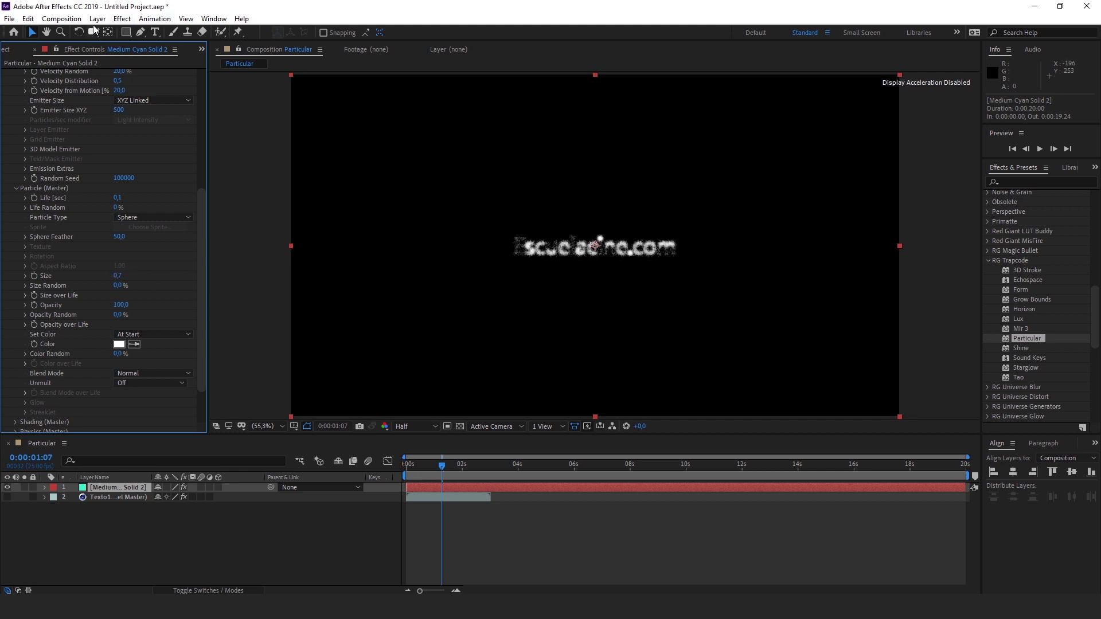
click(97, 18)
mouse_move(115, 32)
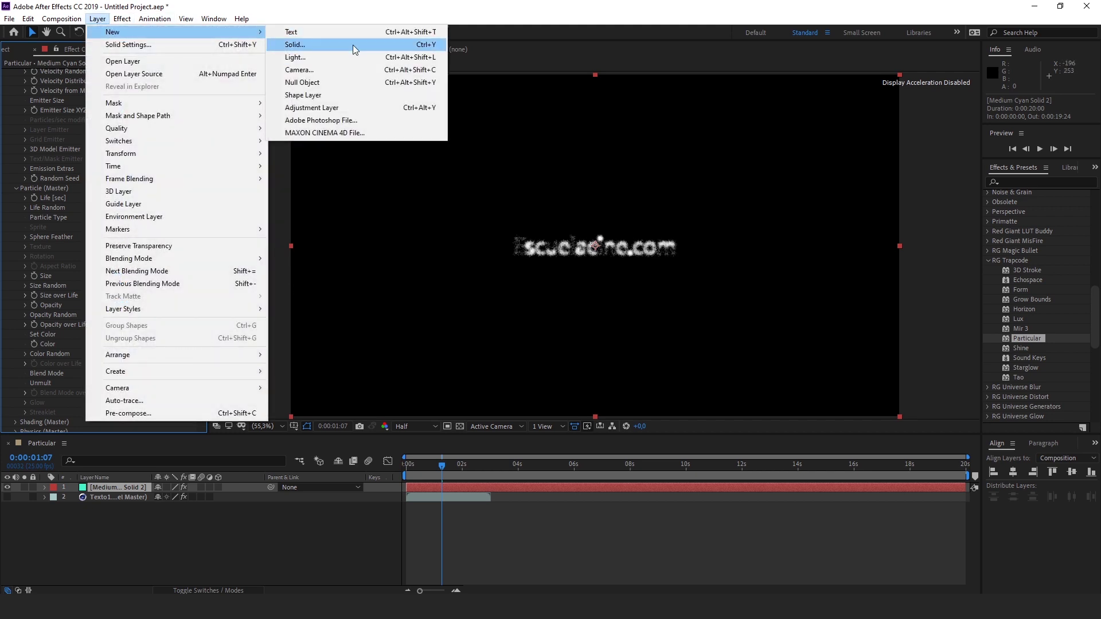
click(327, 77)
click(681, 427)
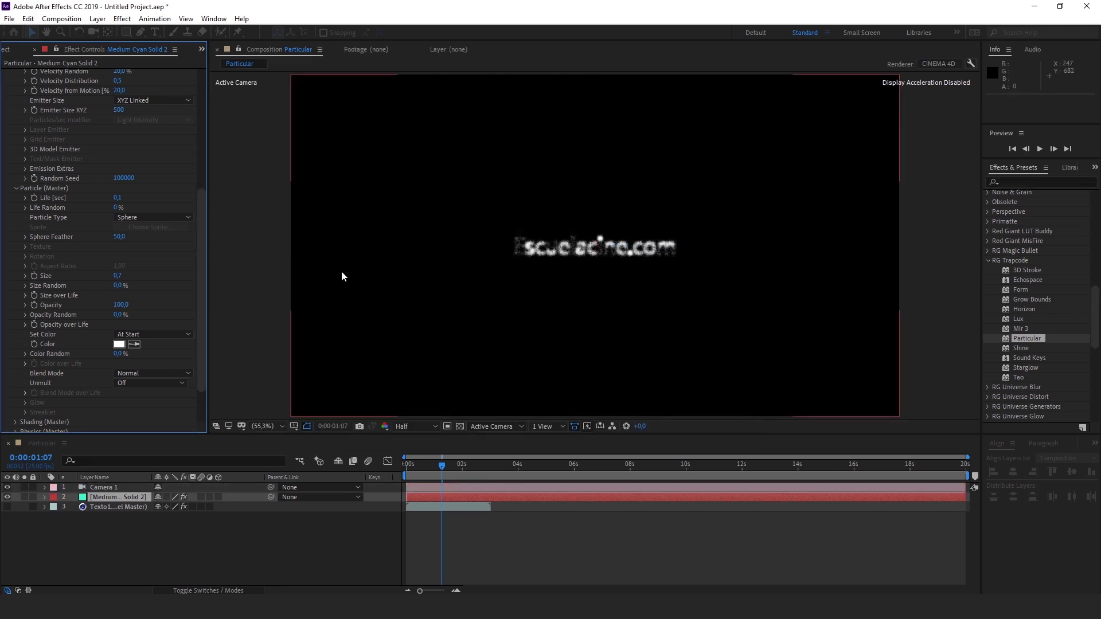
Dolly the camera in so the particle text looks larger, then preview from the start
click(93, 31)
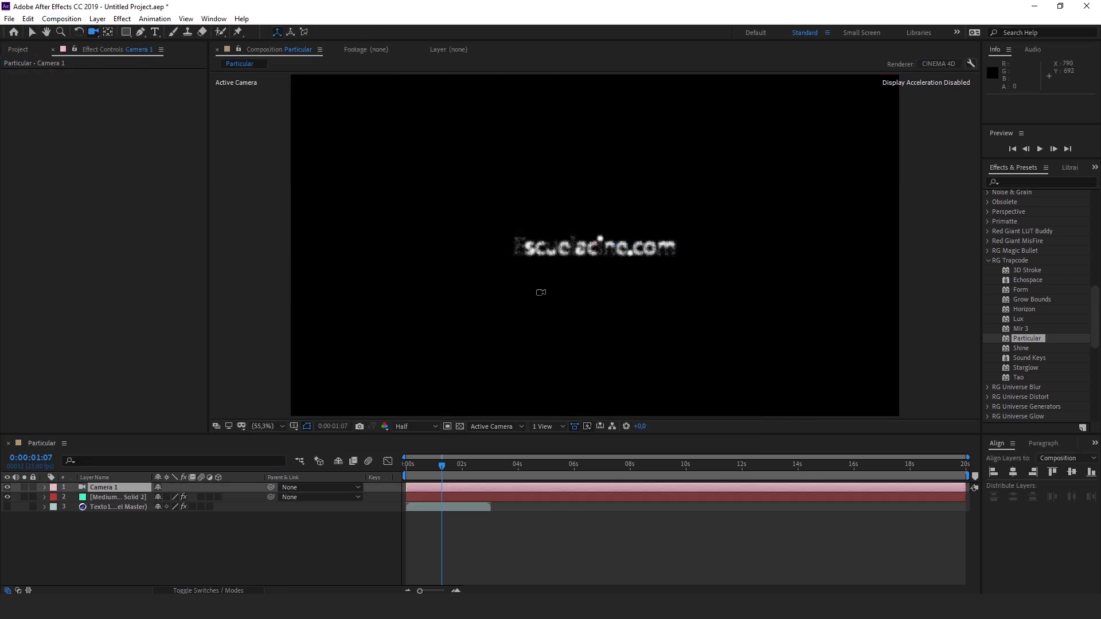
drag(608, 285, 661, 79)
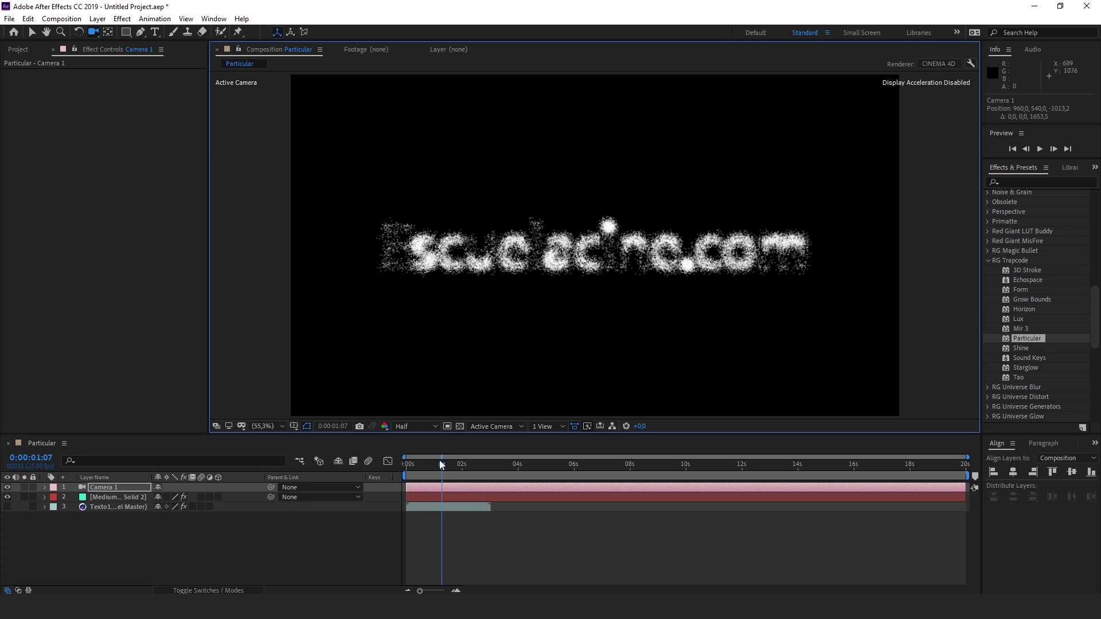
drag(441, 464, 394, 470)
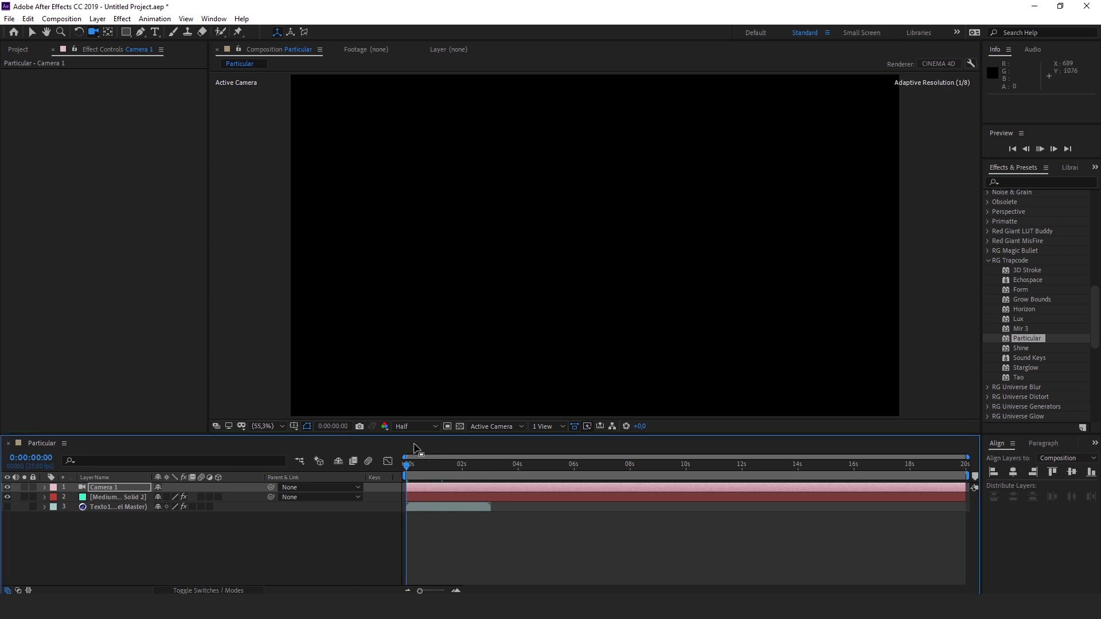
key(space)
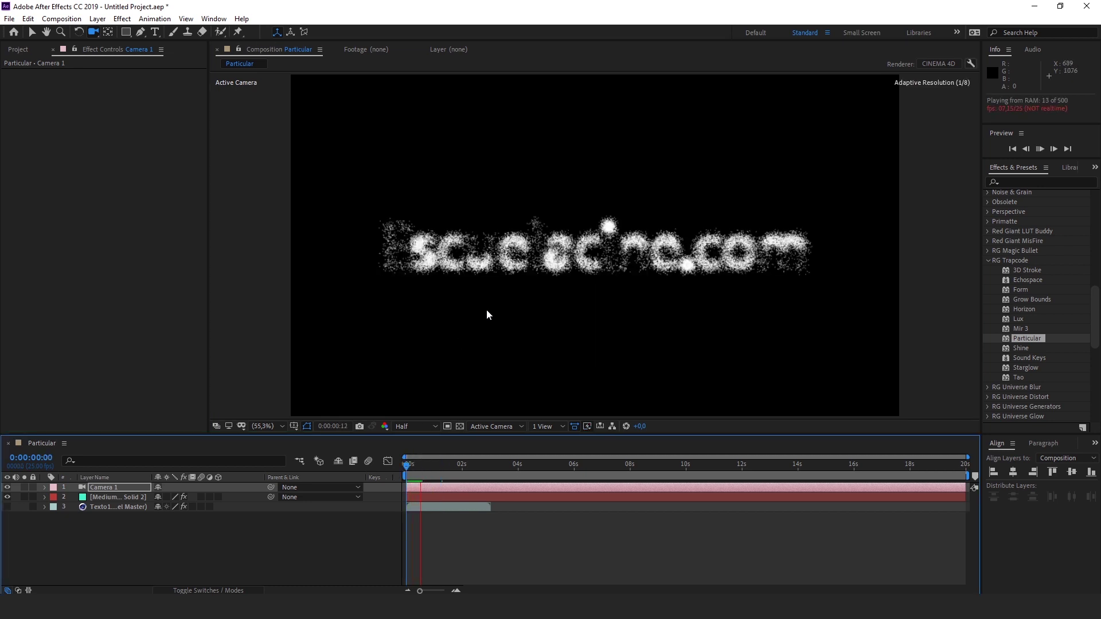
key(space)
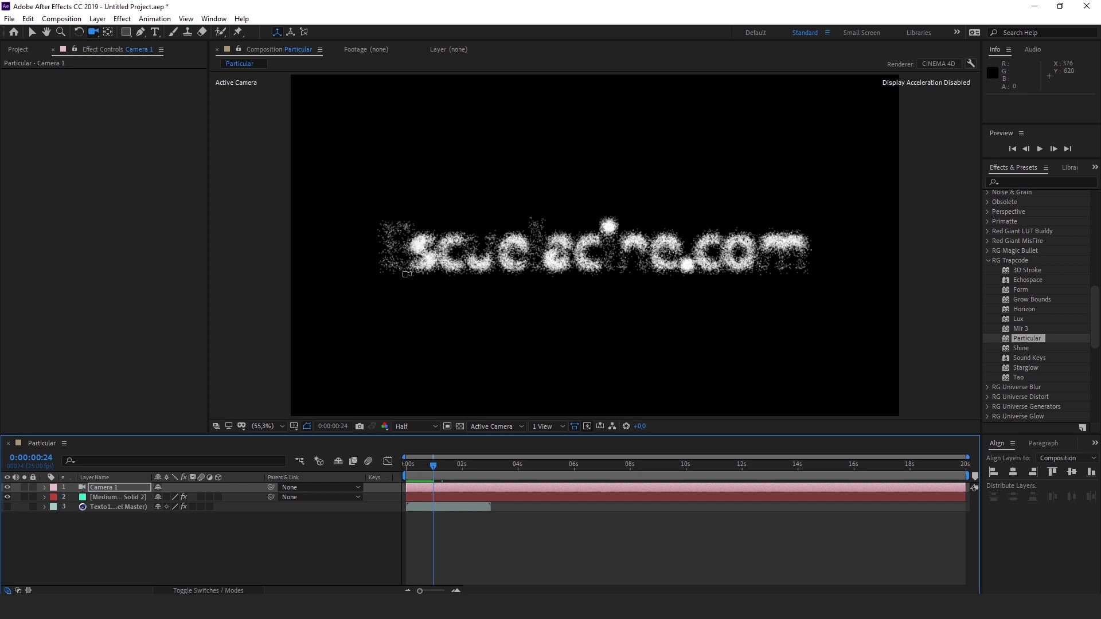
On Medium Cyan Solid 2, change the 3D Model Emitter's Emit From setting to Faces
click(115, 496)
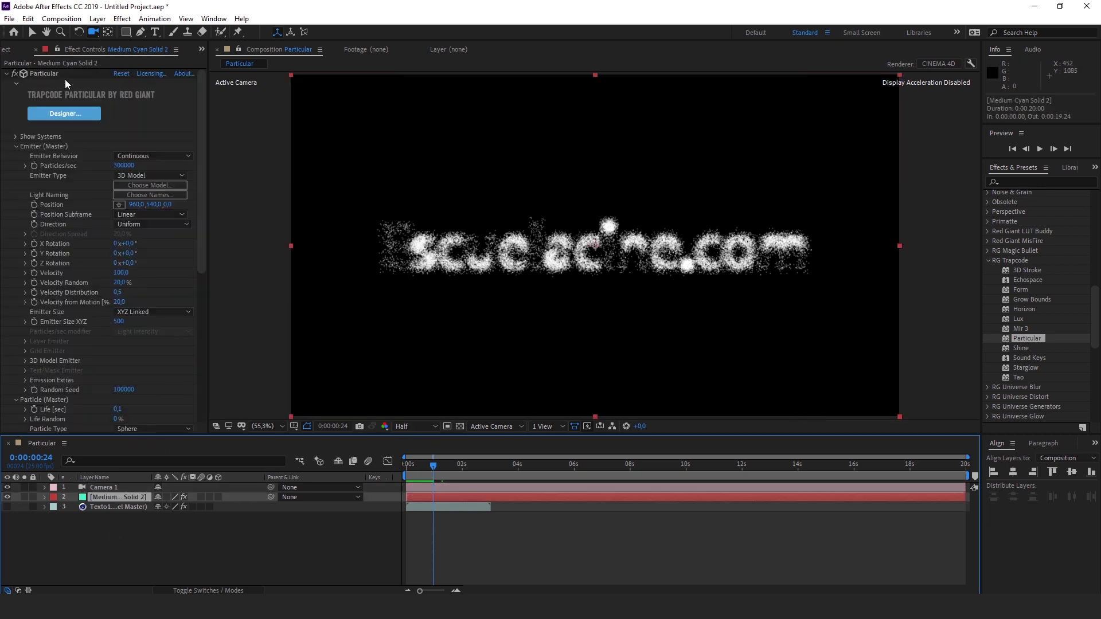
scroll(120, 333, down, 1)
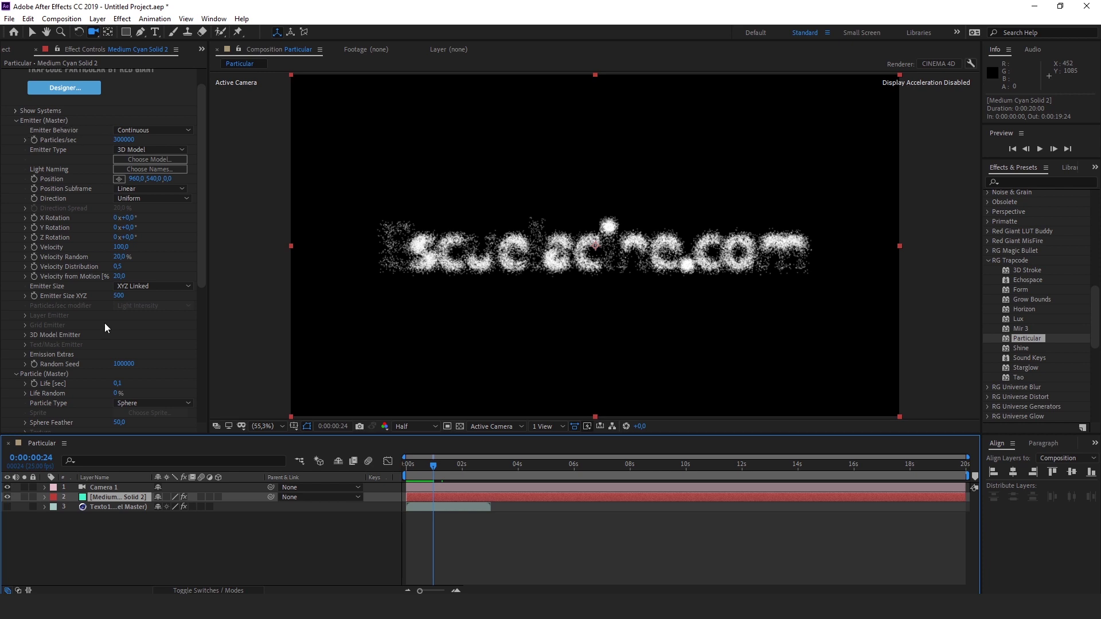
click(26, 336)
scroll(36, 344, down, 4)
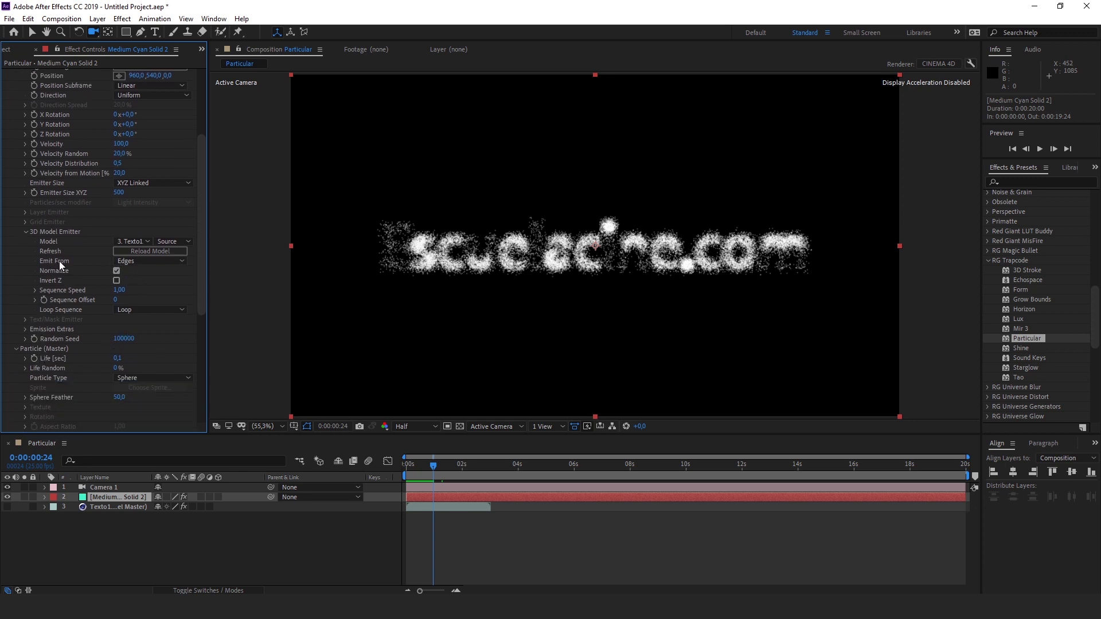
click(147, 261)
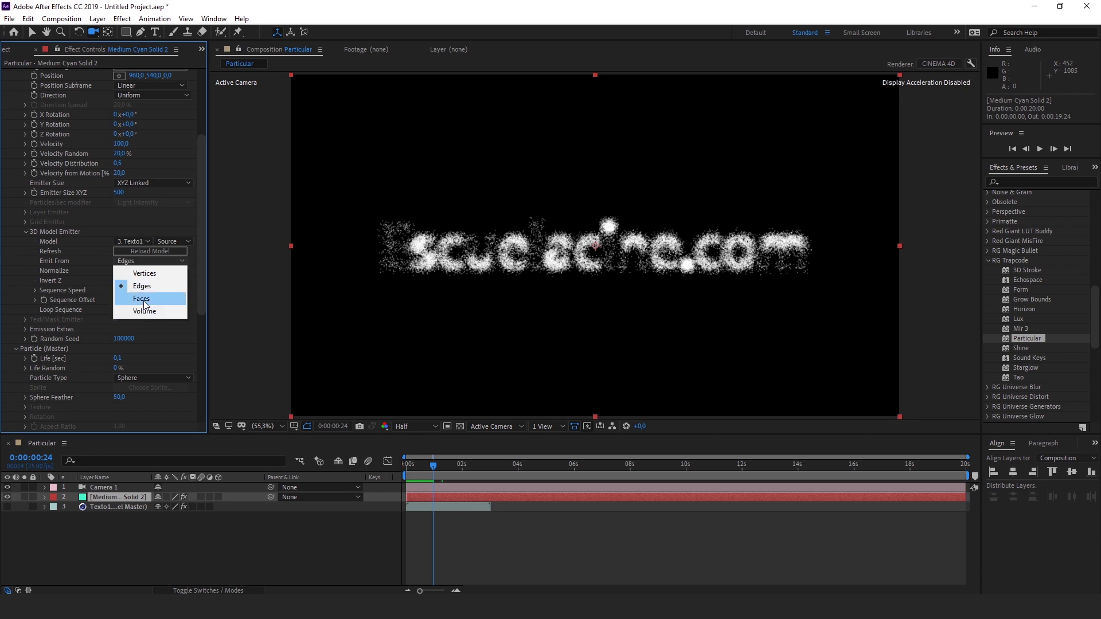
click(143, 300)
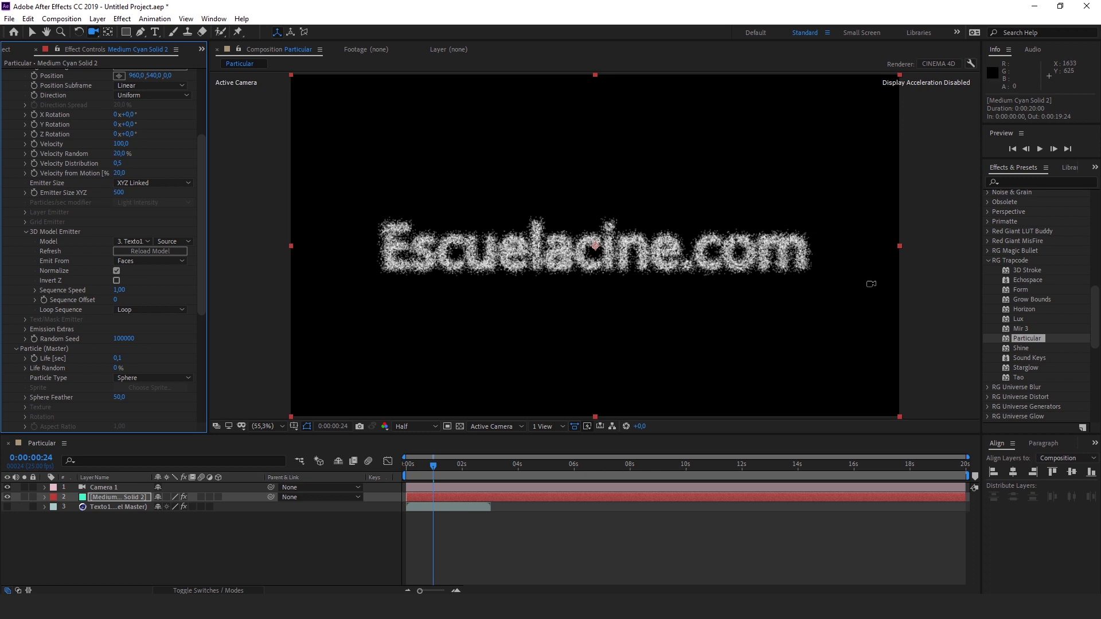
Orbit and dolly Camera 1 to view the particle lettering from a new angle, then return to frame 20
mouse_move(478, 248)
mouse_down()
mouse_move(540, 247)
mouse_move(715, 340)
mouse_move(791, 288)
mouse_move(751, 300)
mouse_move(558, 279)
mouse_up()
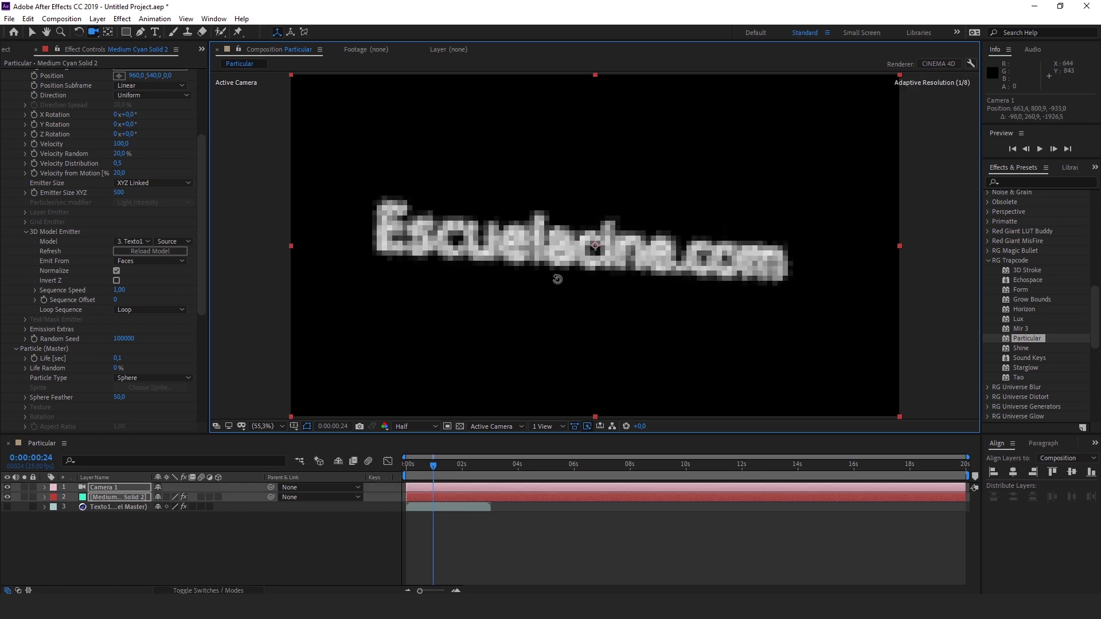
mouse_move(618, 133)
mouse_down()
mouse_move(673, 104)
mouse_move(611, 225)
mouse_up()
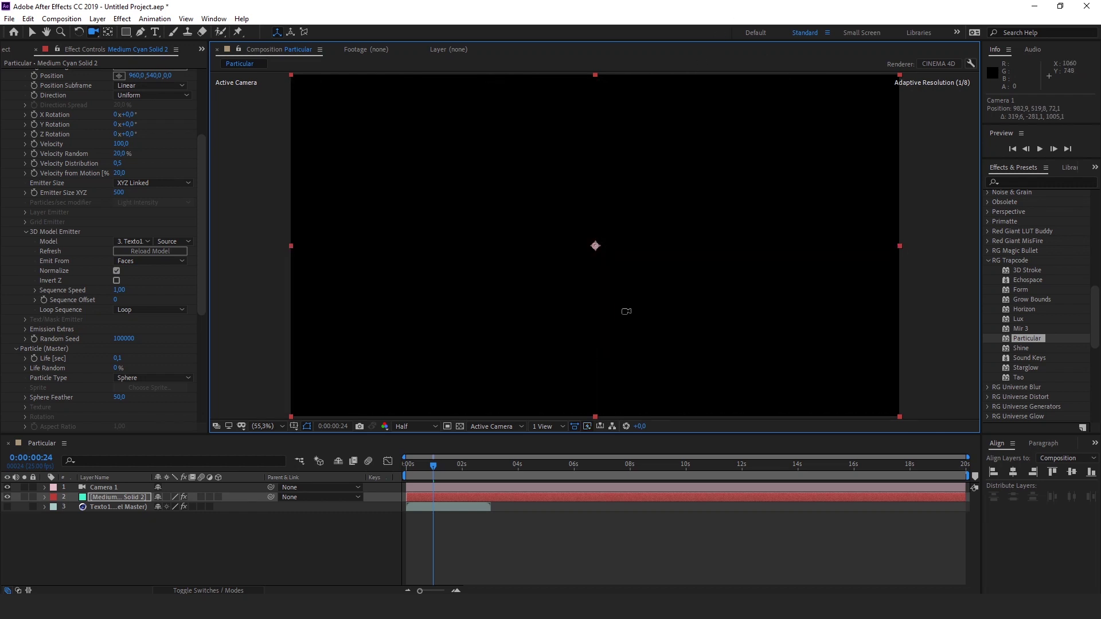
drag(620, 321, 619, 570)
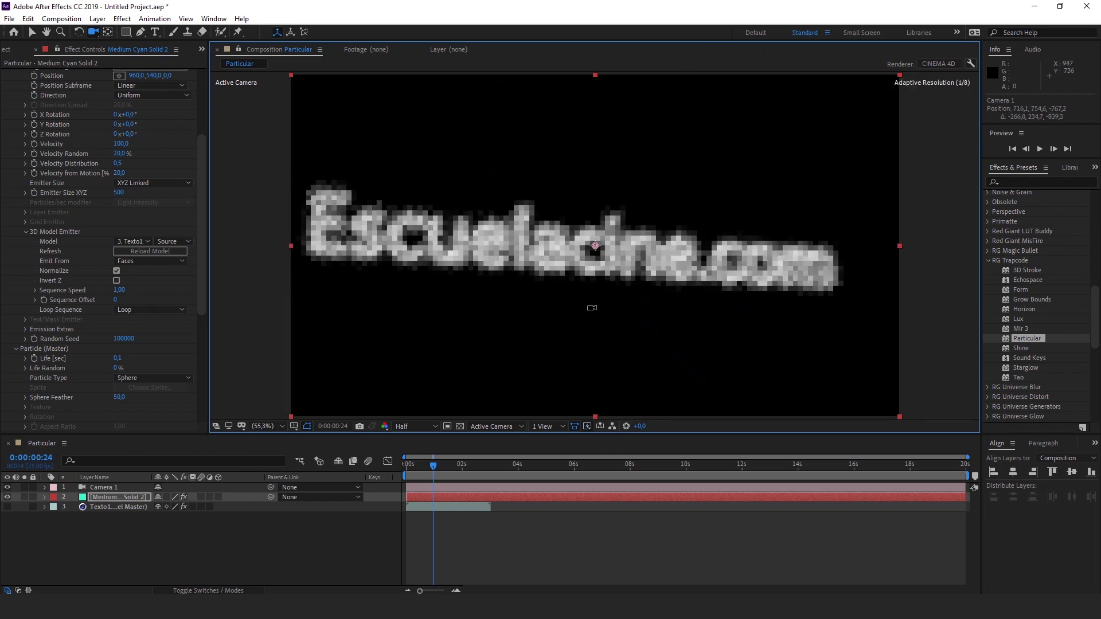
drag(660, 138, 669, 181)
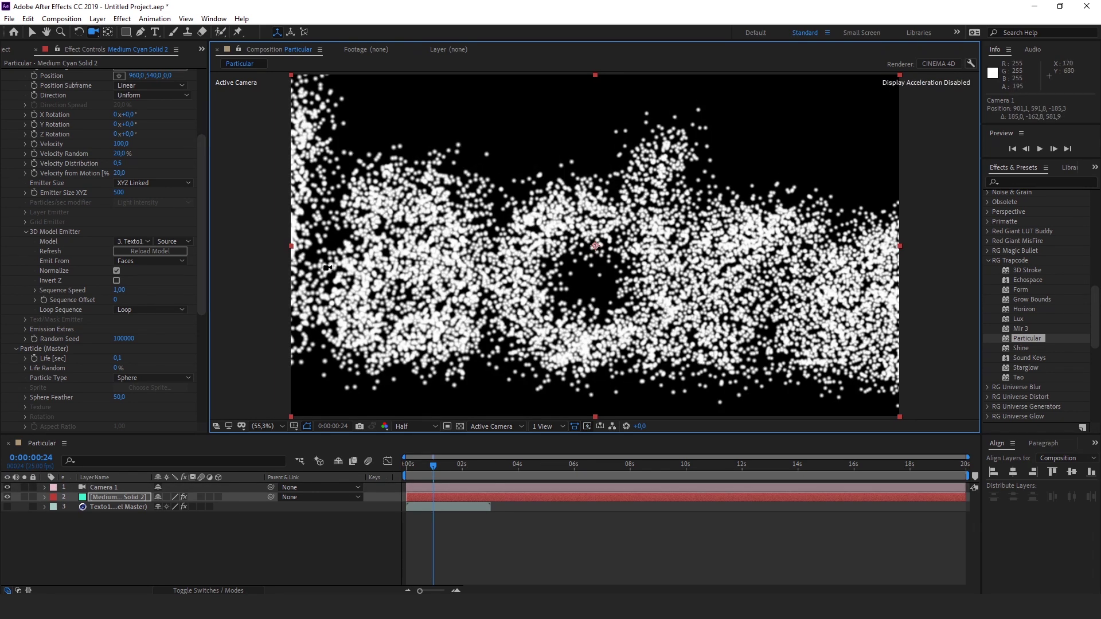
drag(201, 219, 195, 332)
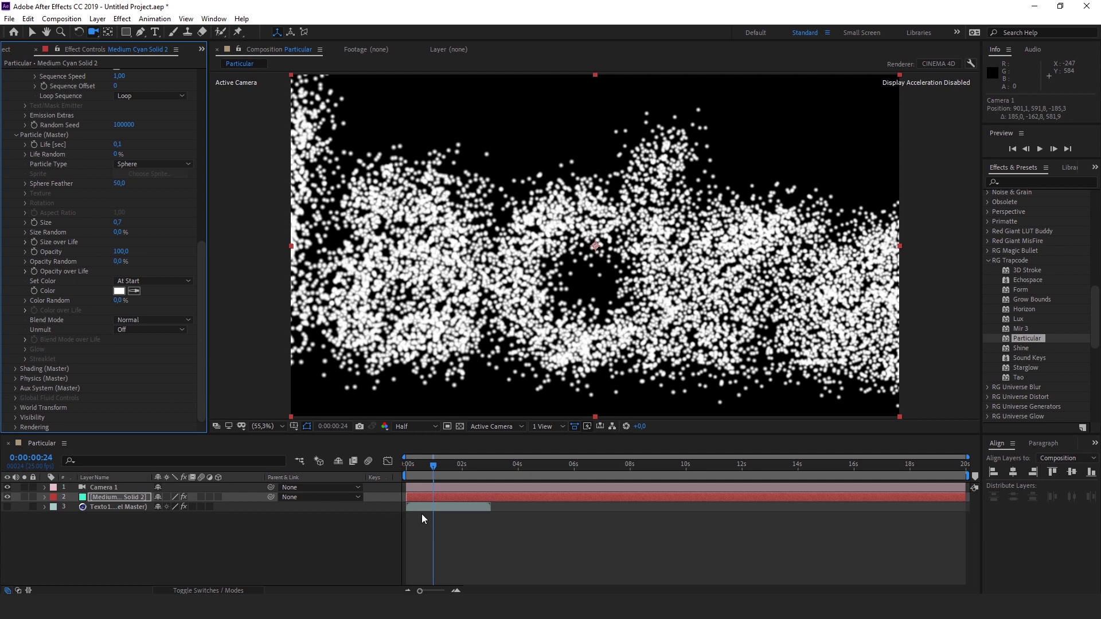
drag(432, 467, 429, 467)
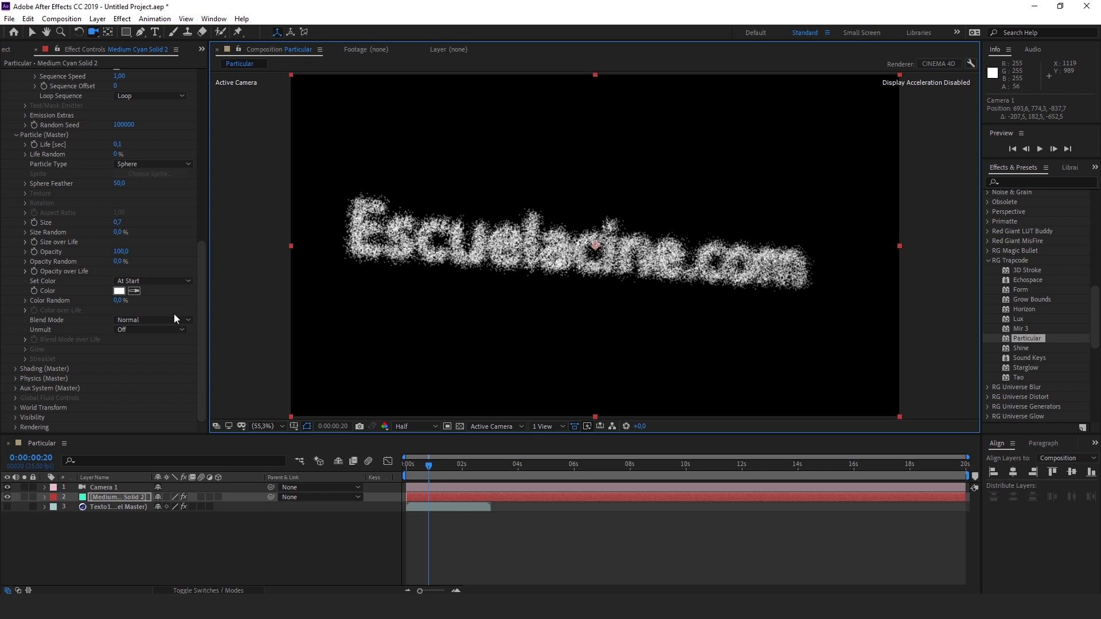
Expand Particular's Physics settings and raise Gravity to 20,0
click(12, 377)
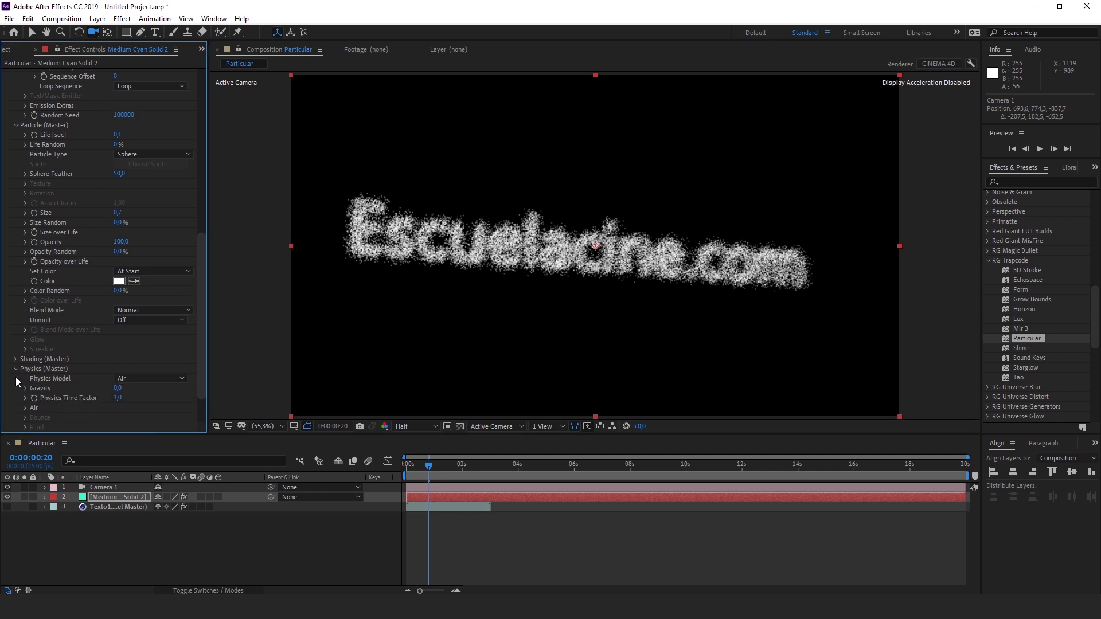
scroll(33, 379, down, 2)
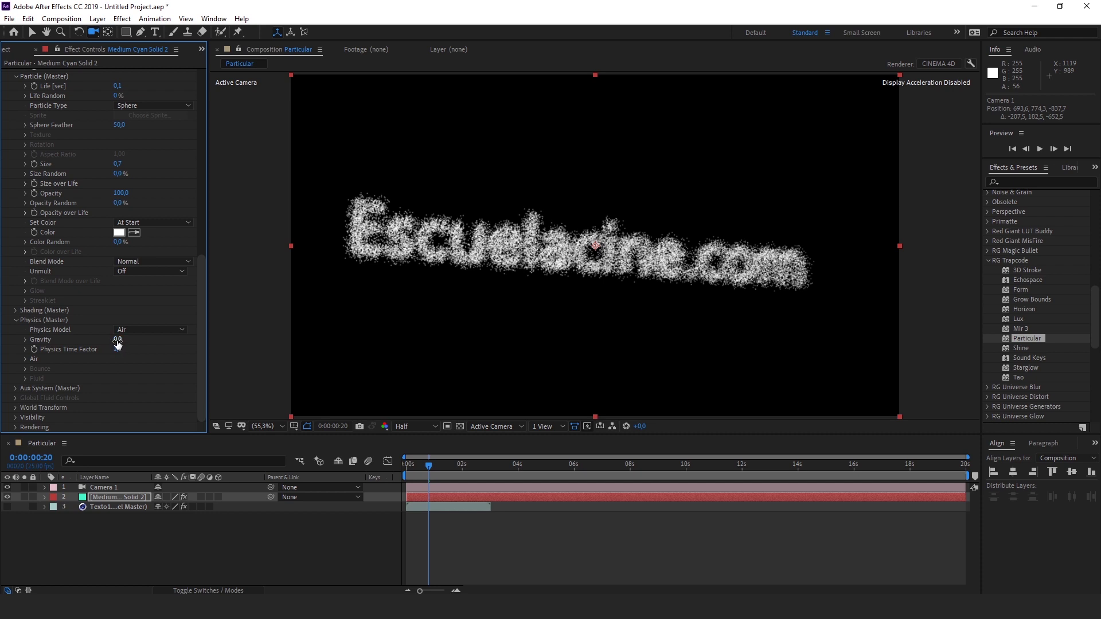
mouse_move(117, 342)
mouse_down()
mouse_move(129, 346)
mouse_move(118, 347)
mouse_up()
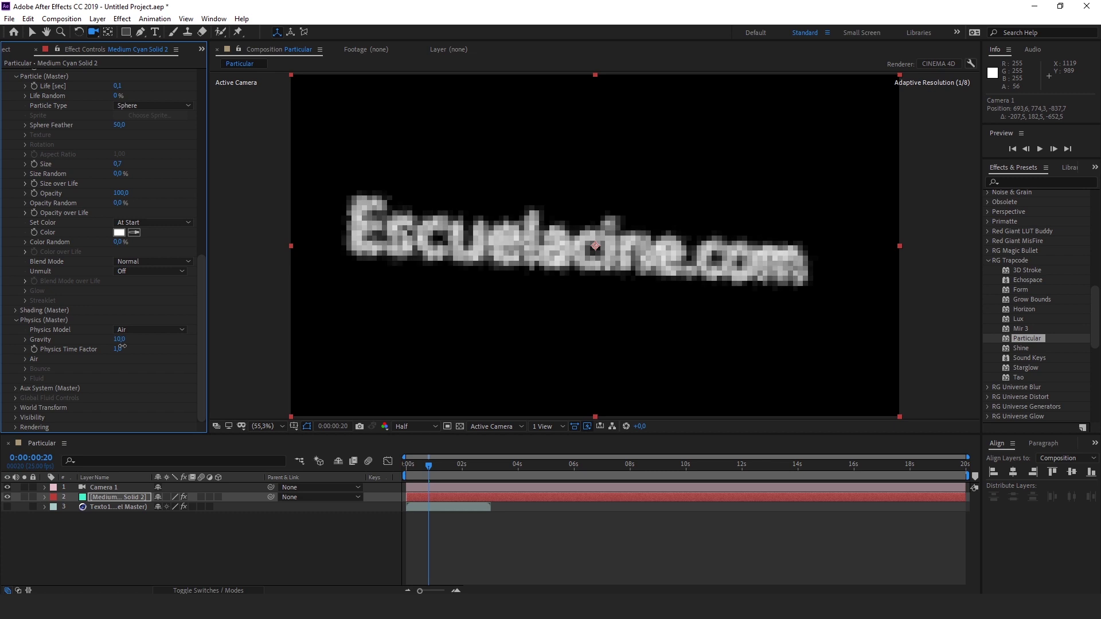
Preview the particle animation from the start of the composition
click(390, 468)
key(Home)
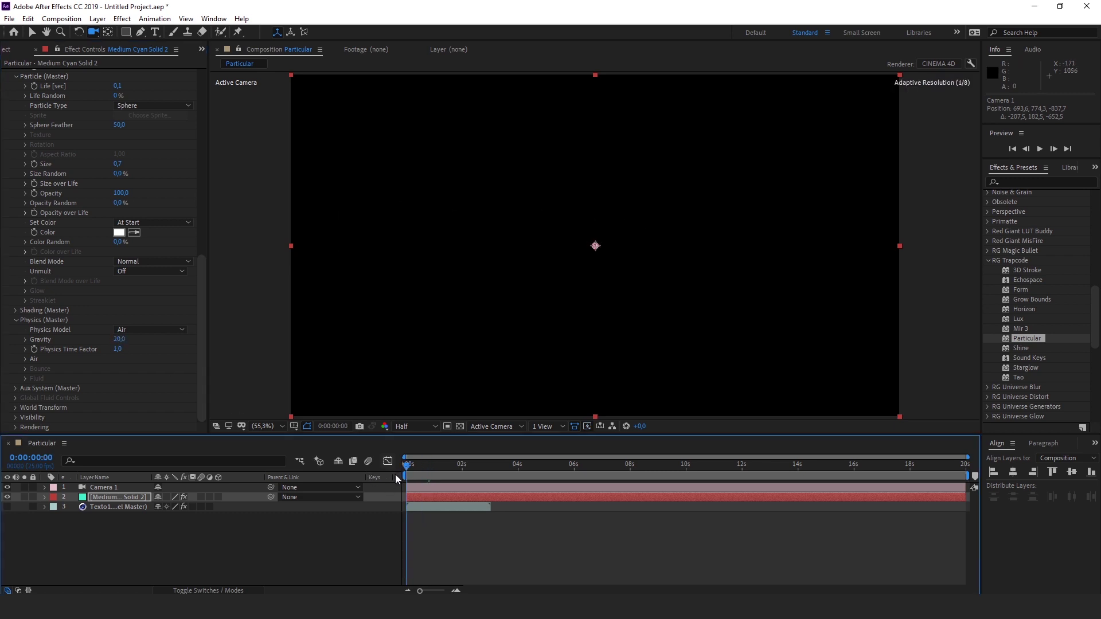
key(space)
key(space)
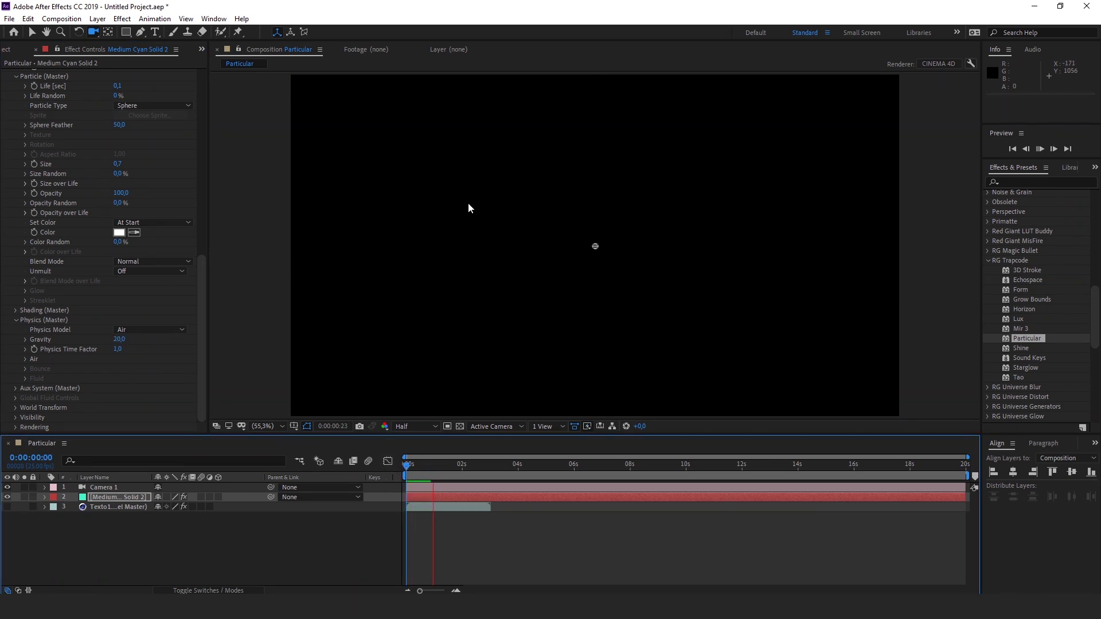
drag(202, 269, 208, 205)
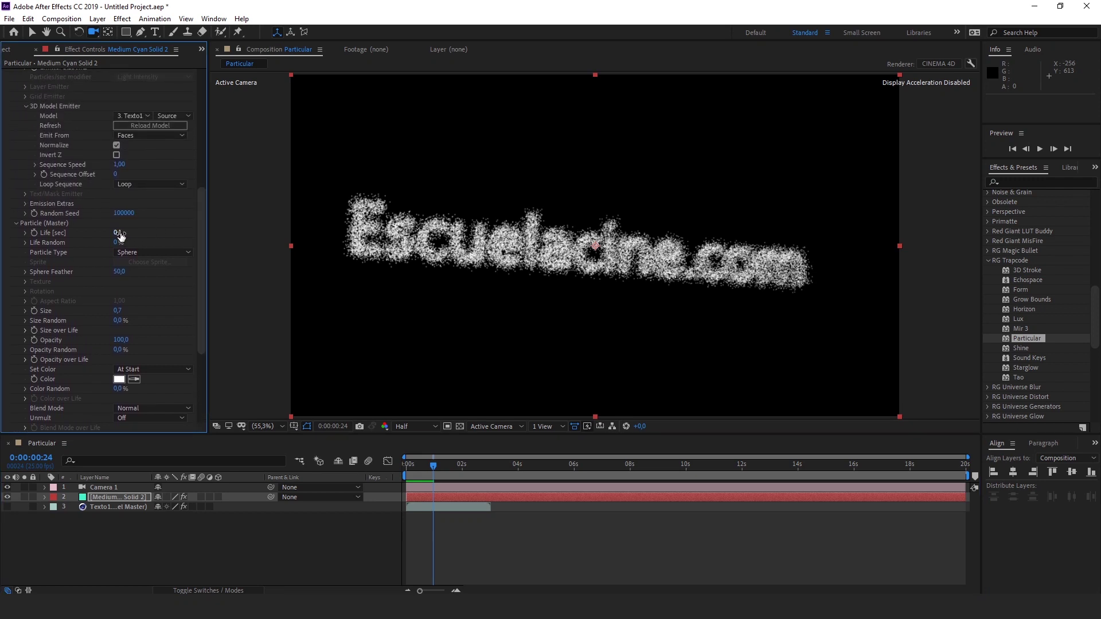
Set particle Life to 0,8 seconds and preview the animation, stopping at frame 2
drag(126, 234, 121, 235)
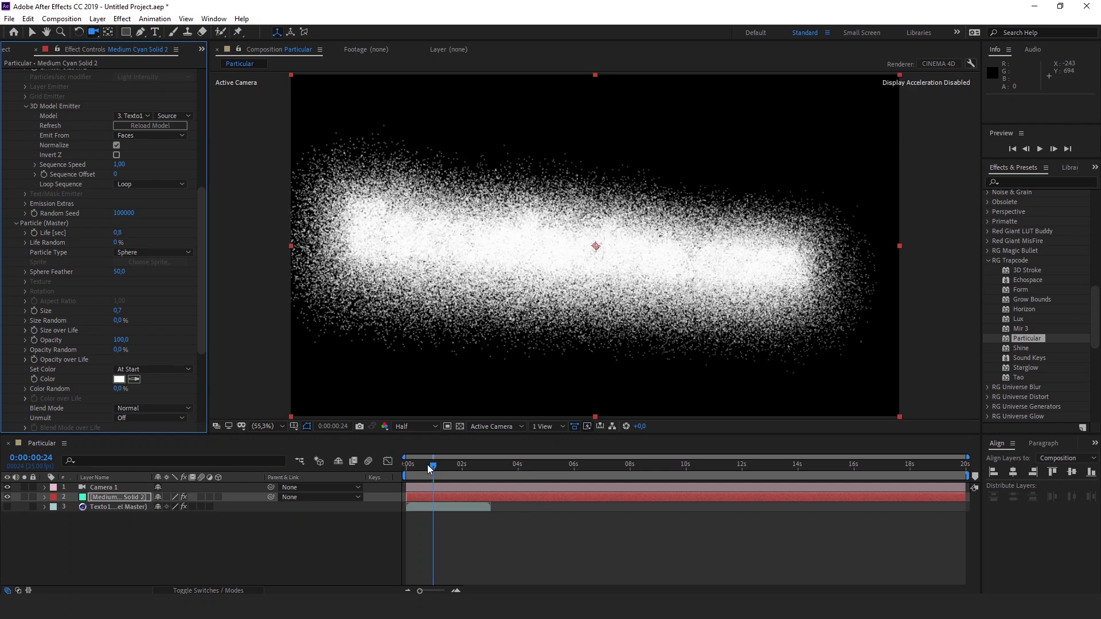
drag(431, 465, 394, 465)
key(space)
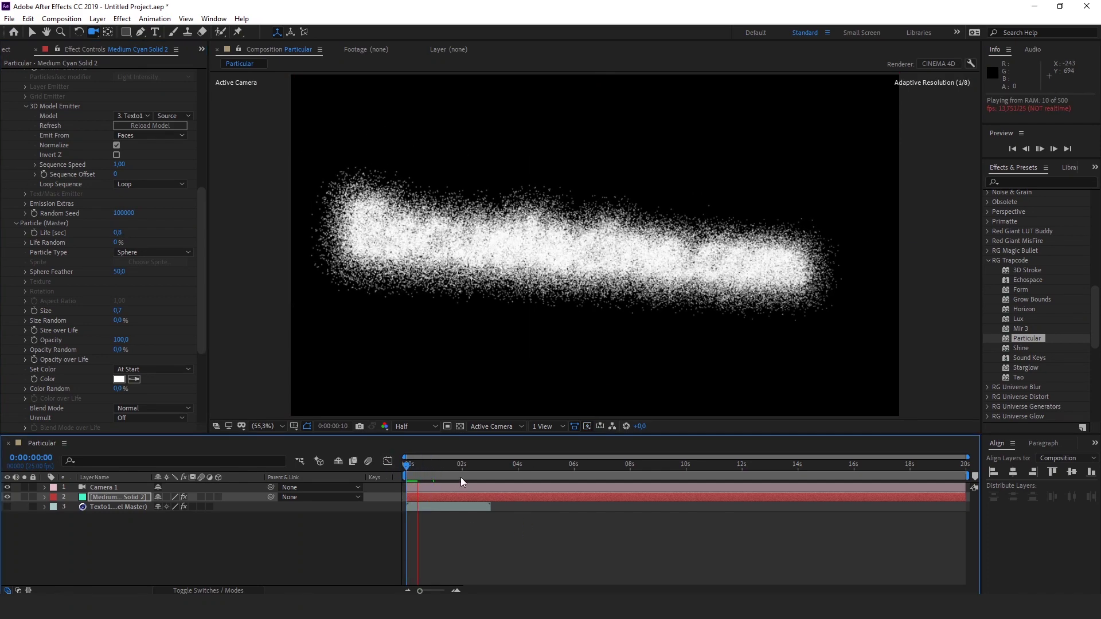
key(space)
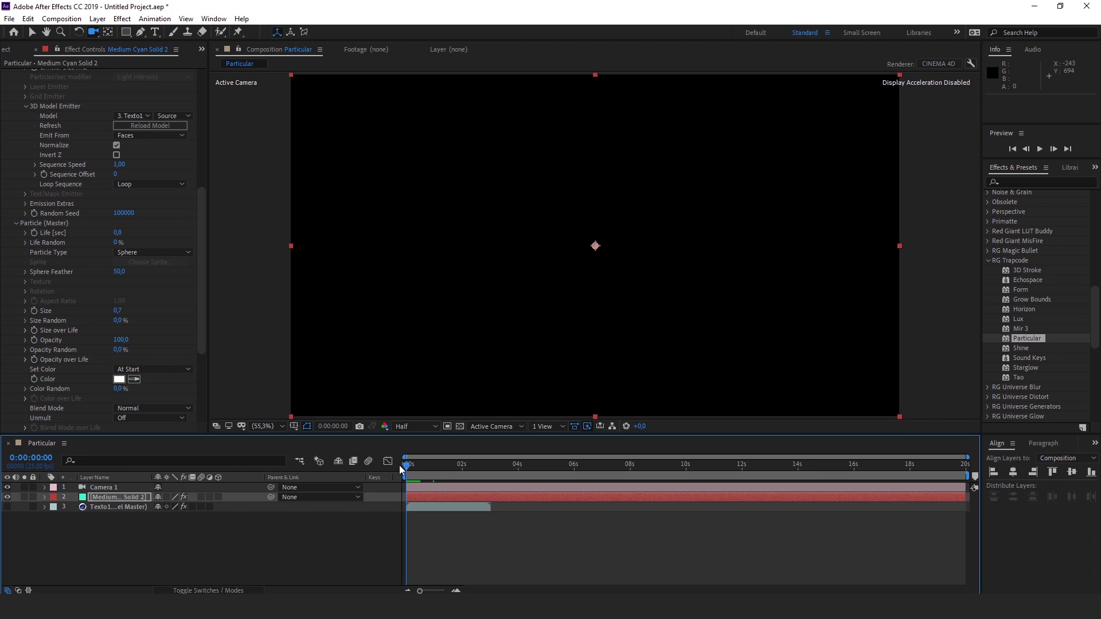
key(h)
key(space)
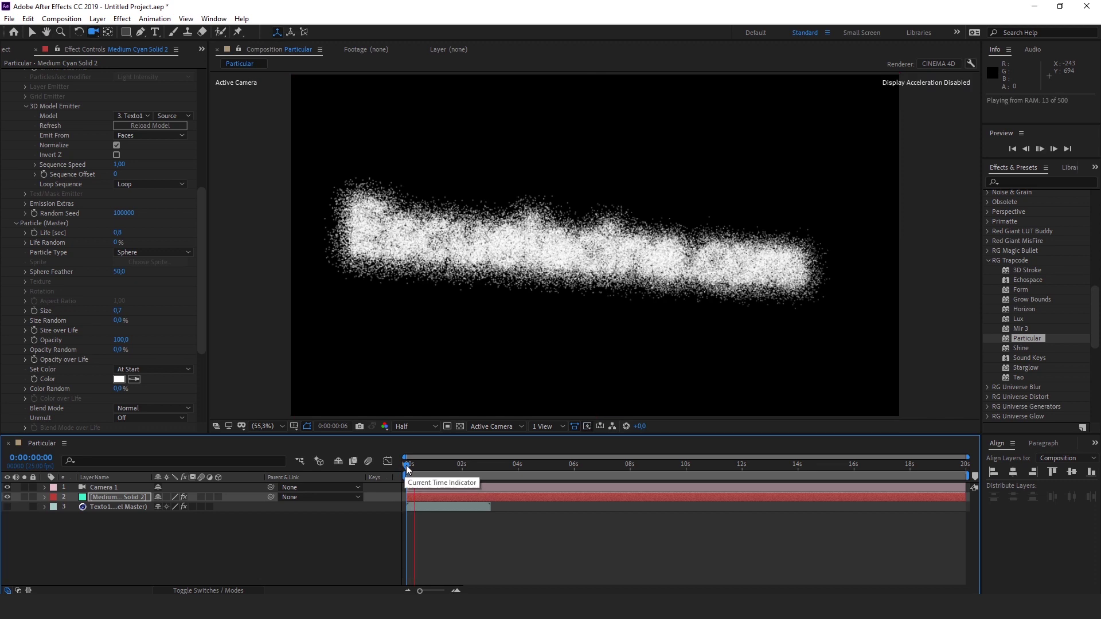
mouse_move(413, 465)
mouse_down()
mouse_move(425, 466)
mouse_move(409, 466)
mouse_up()
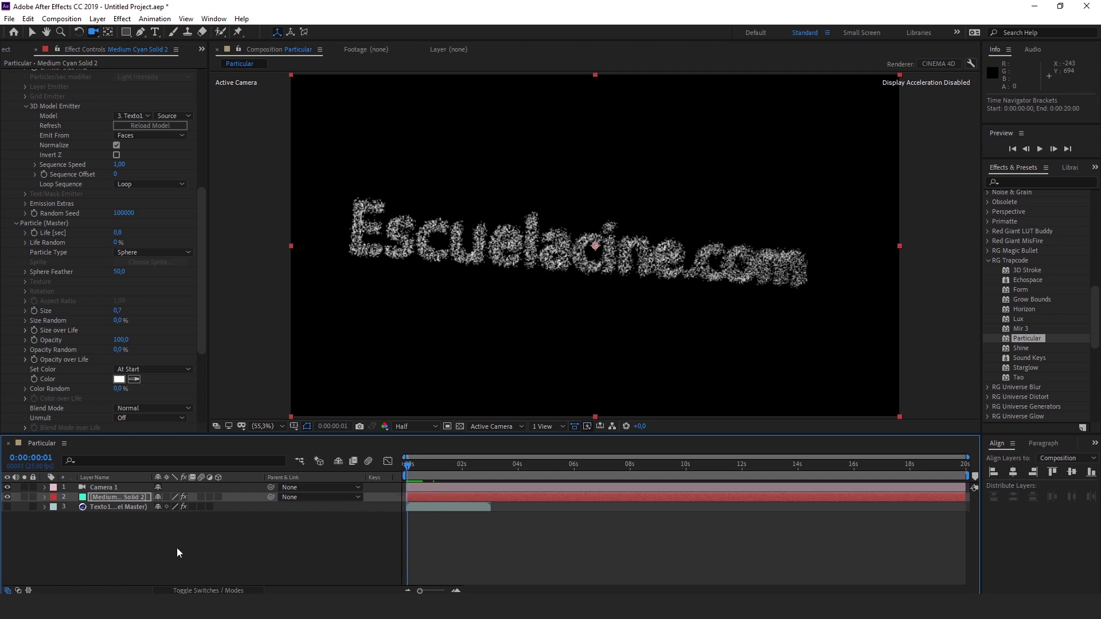
Compare with the 3D text layer, check frames 4–9 as particles disperse, and preview again
click(7, 507)
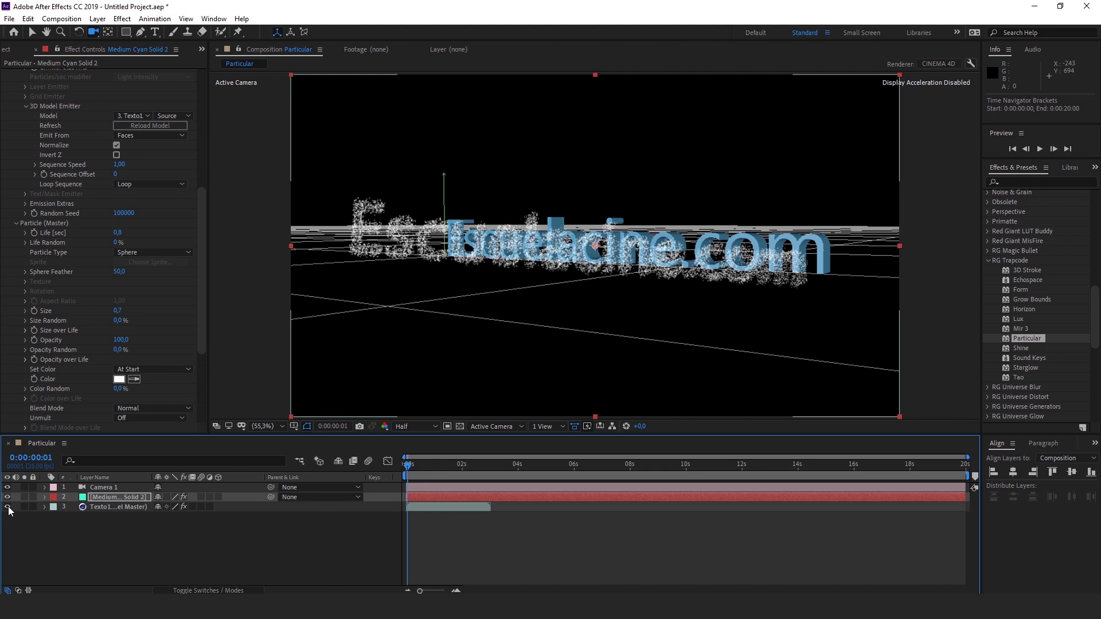
click(7, 507)
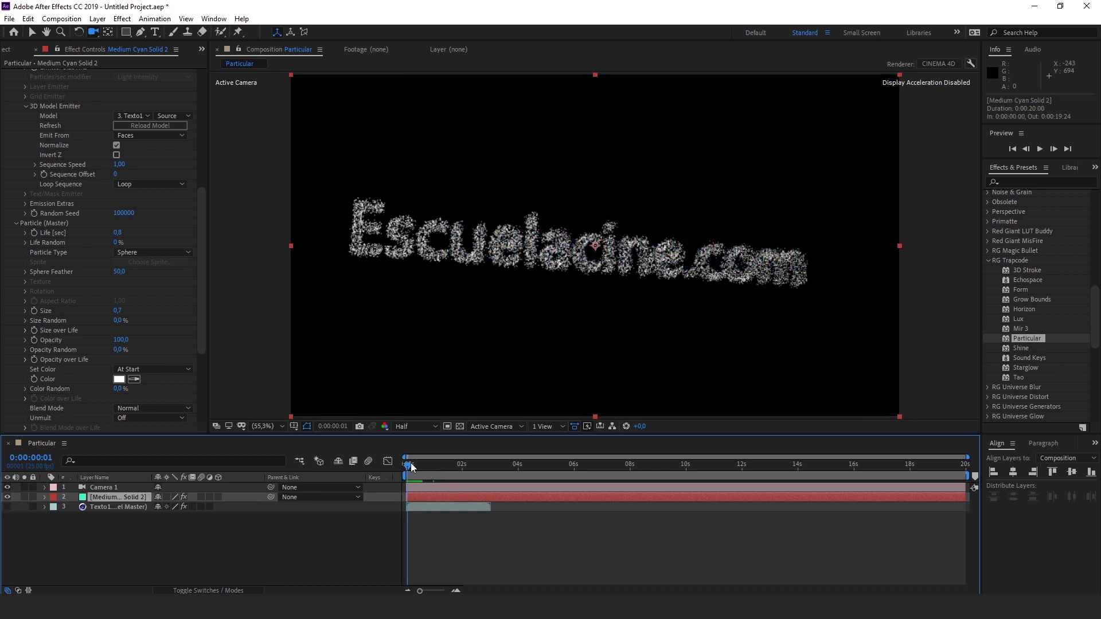
drag(410, 465, 415, 467)
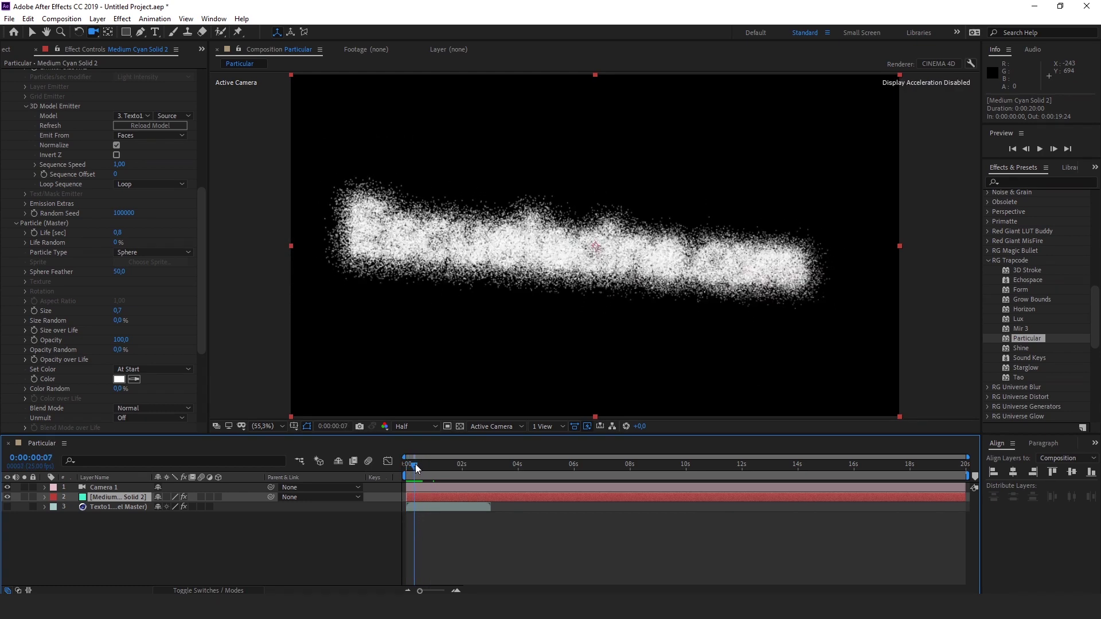
drag(415, 463, 407, 464)
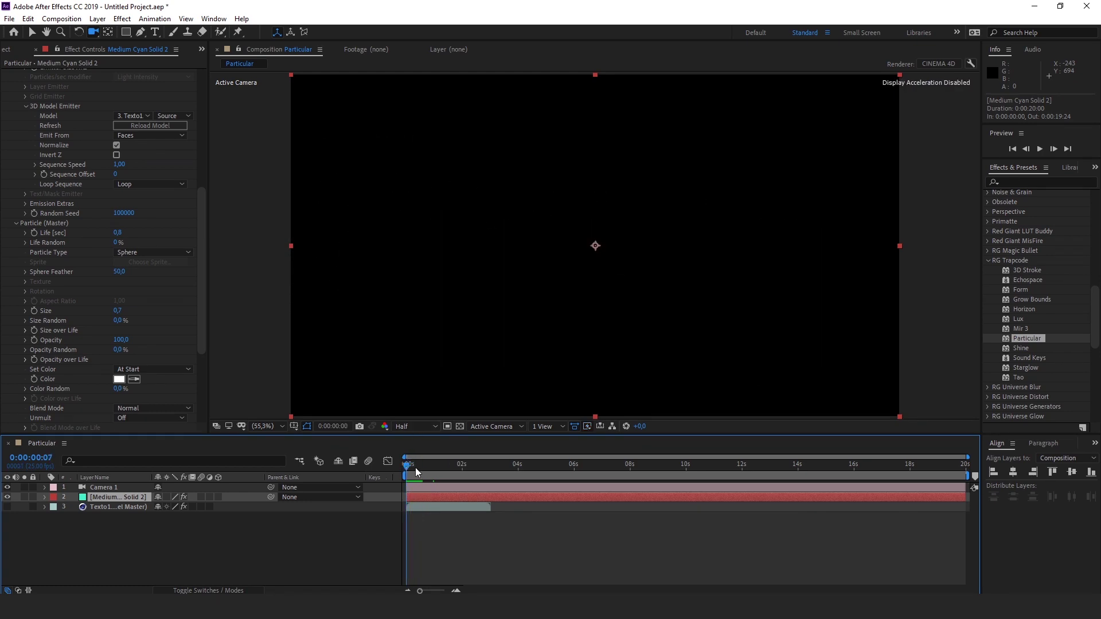
click(417, 466)
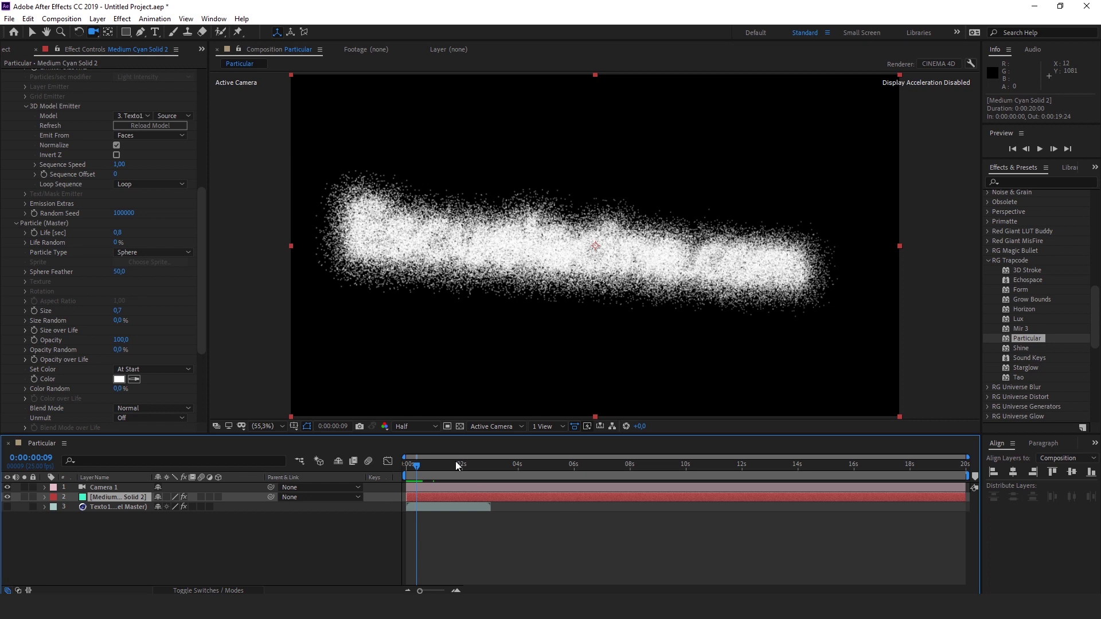
drag(453, 462, 411, 466)
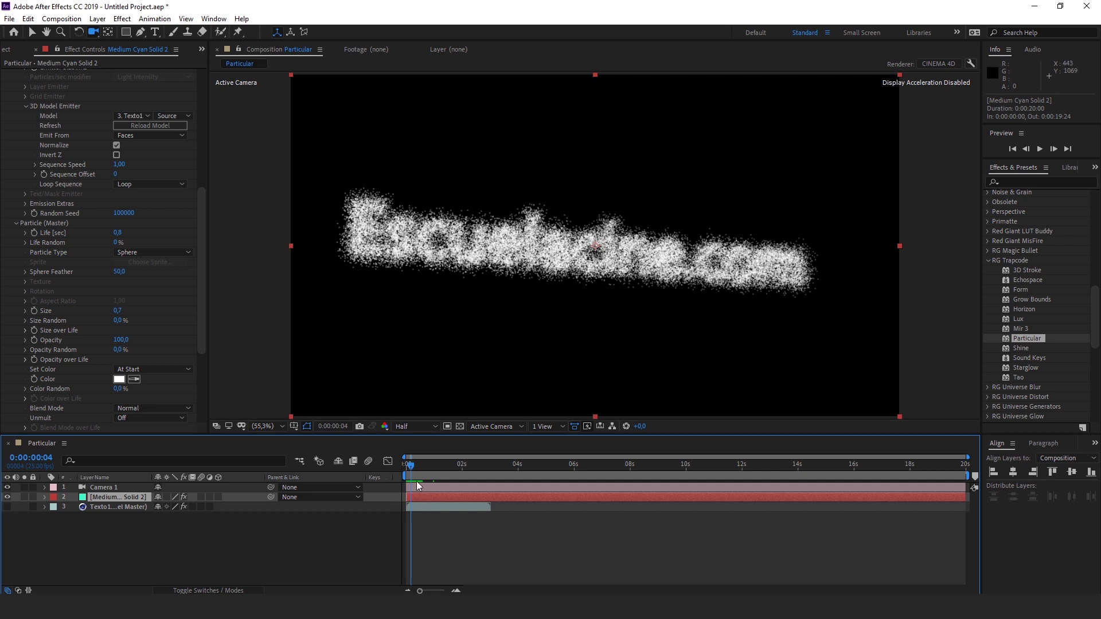
mouse_move(411, 465)
mouse_down()
mouse_move(400, 470)
mouse_move(434, 457)
mouse_up()
key(space)
key(space)
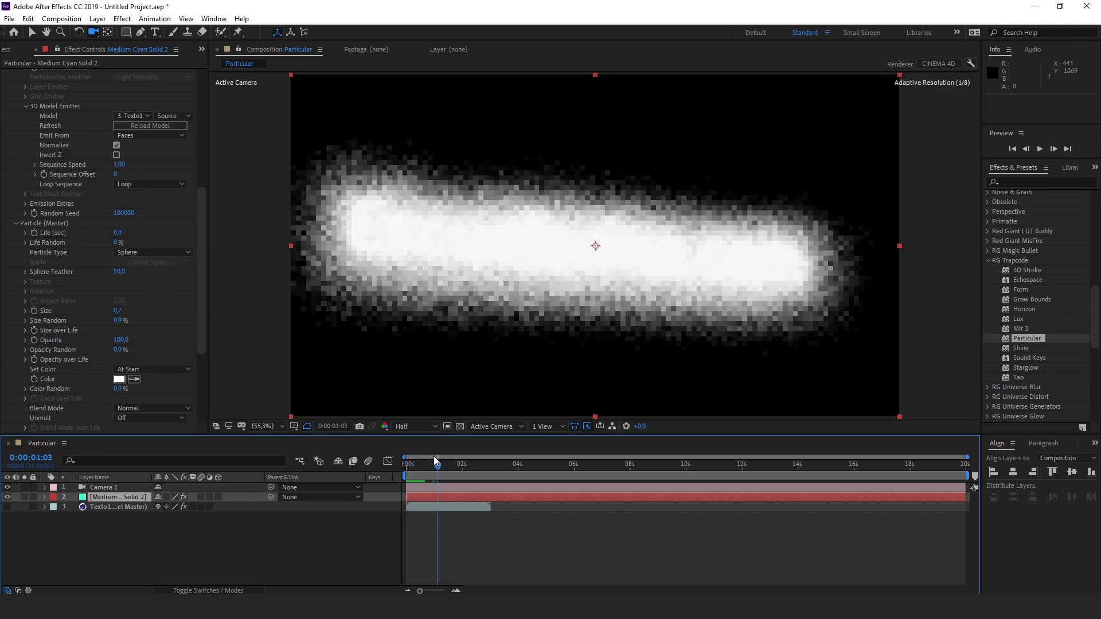